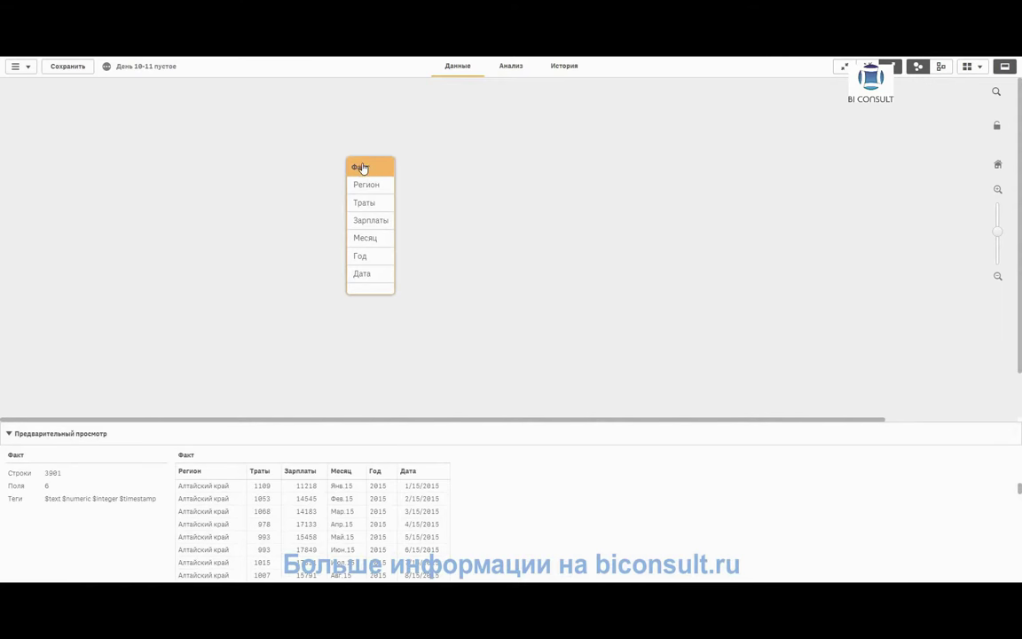
- Examine the Факт table's fields in the data model and look through its row preview
click(368, 173)
scroll(295, 331, up, 2)
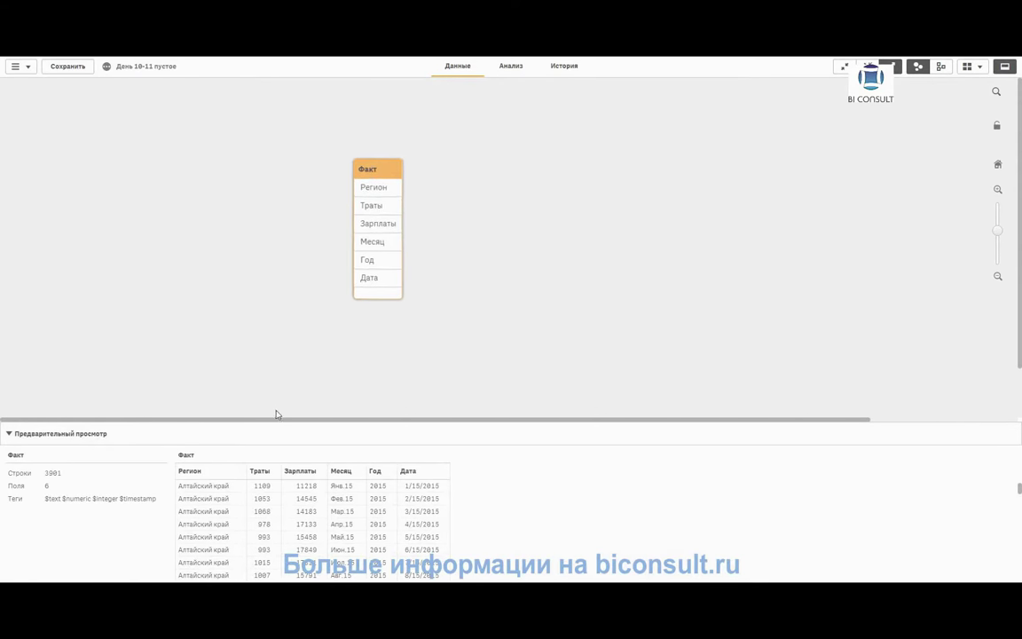
click(564, 251)
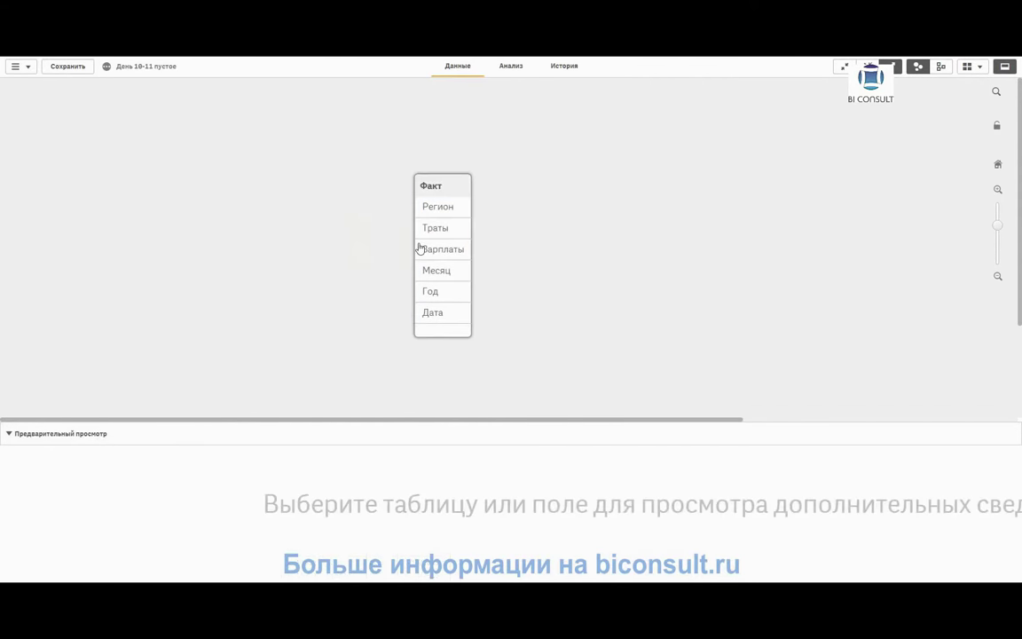
click(428, 186)
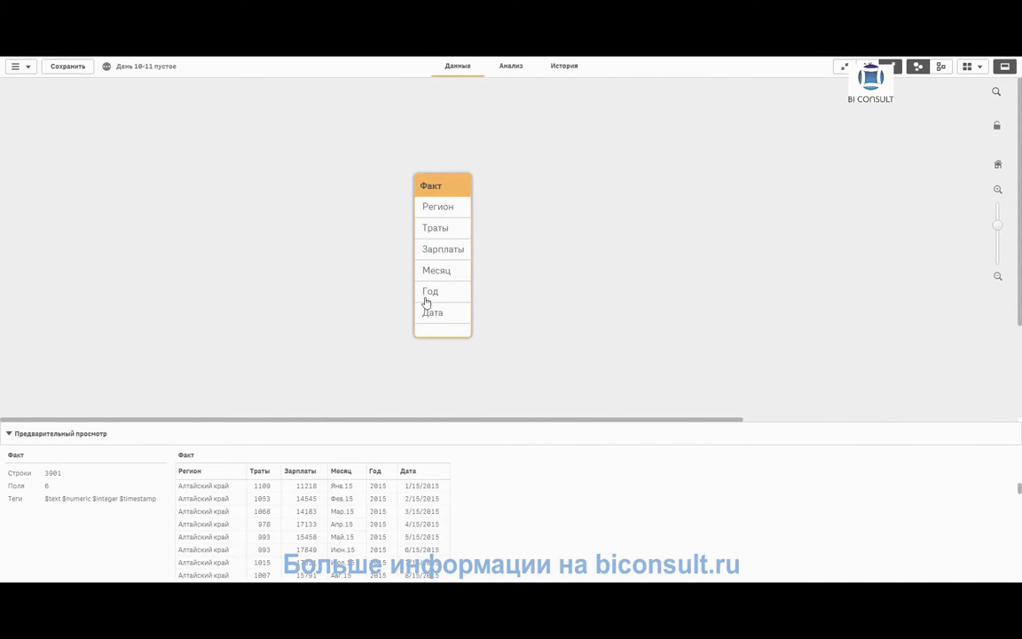
scroll(404, 536, down, 15)
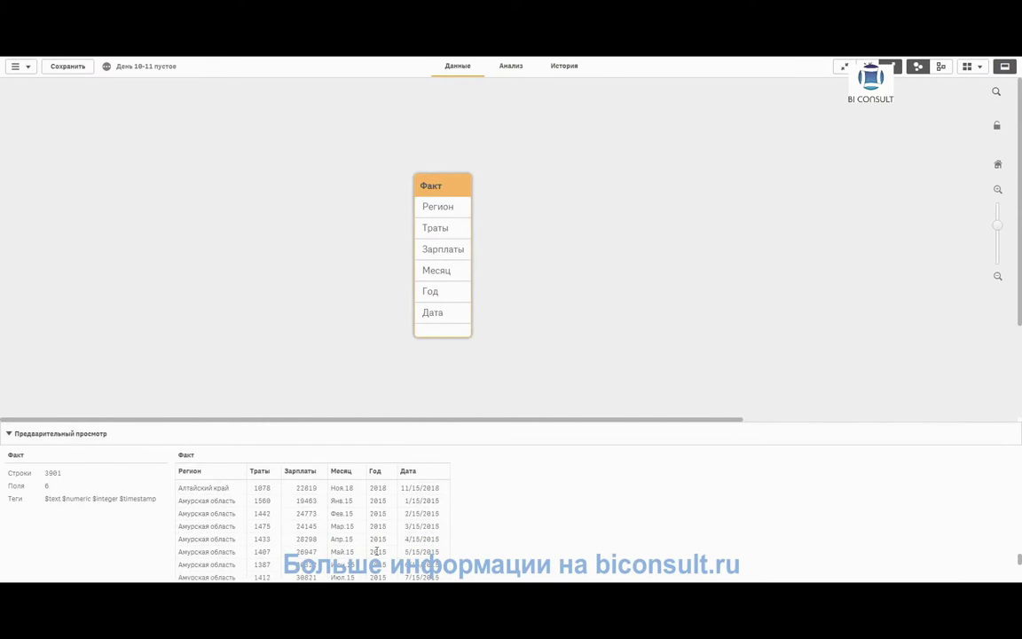
scroll(382, 538, down, 2)
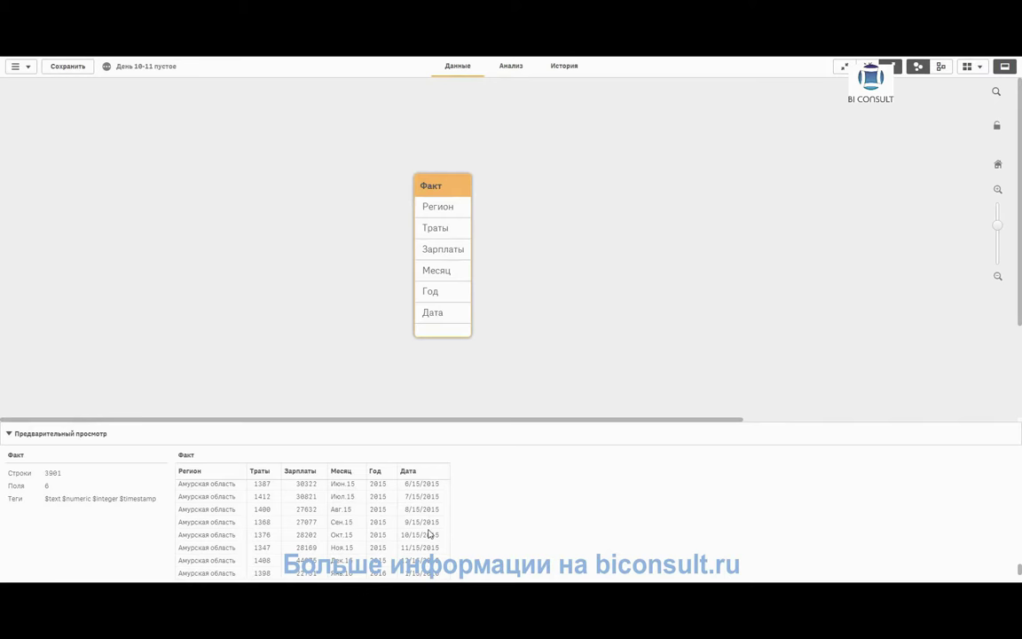
- Create a new sheet named Мой новый лист from the app overview and put it in edit mode
click(16, 79)
click(22, 88)
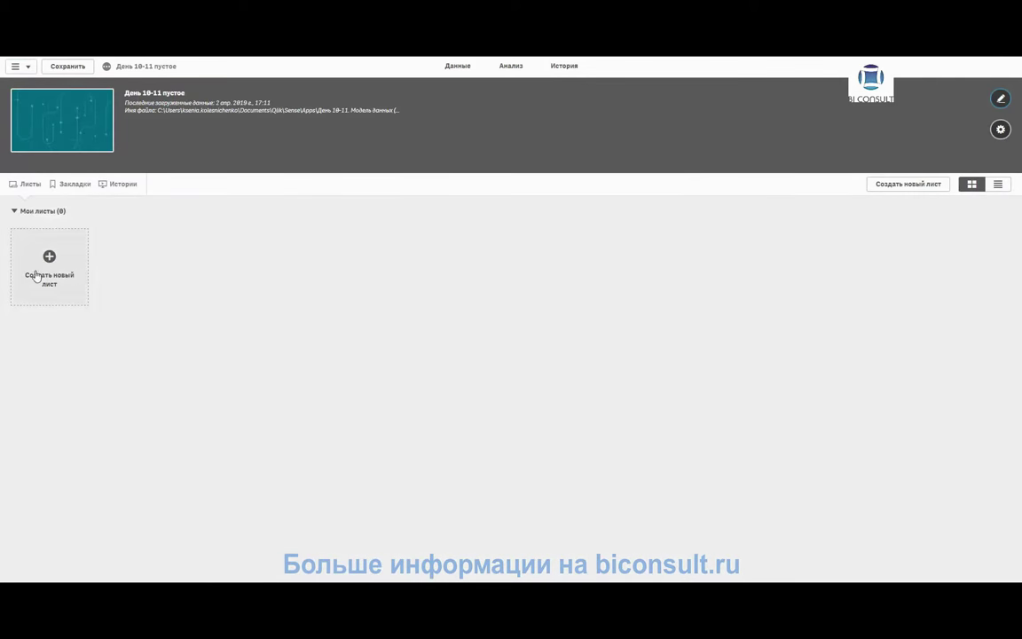
click(78, 246)
click(26, 263)
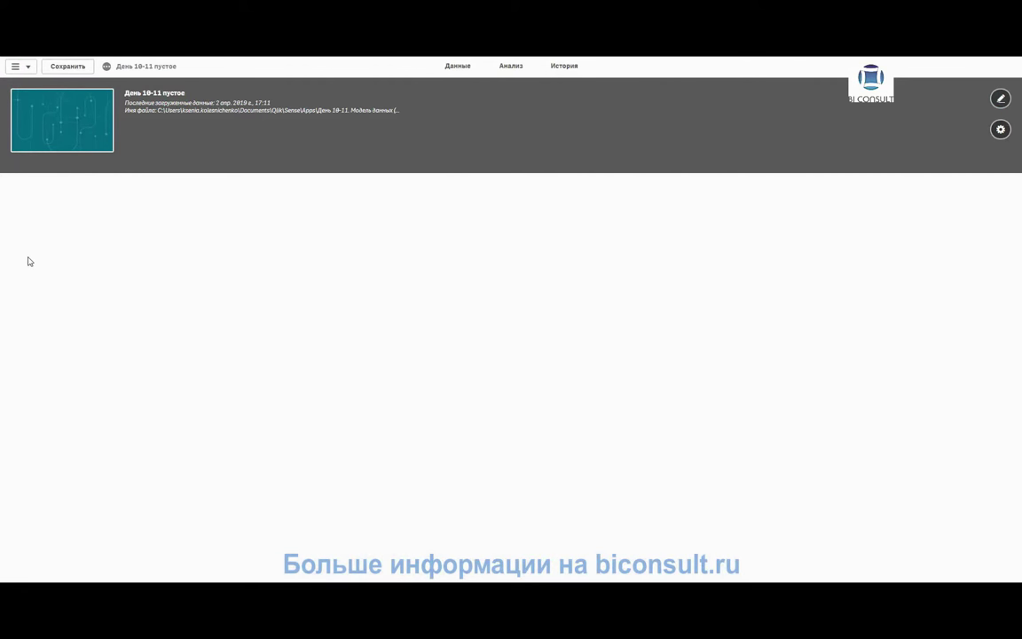
click(836, 66)
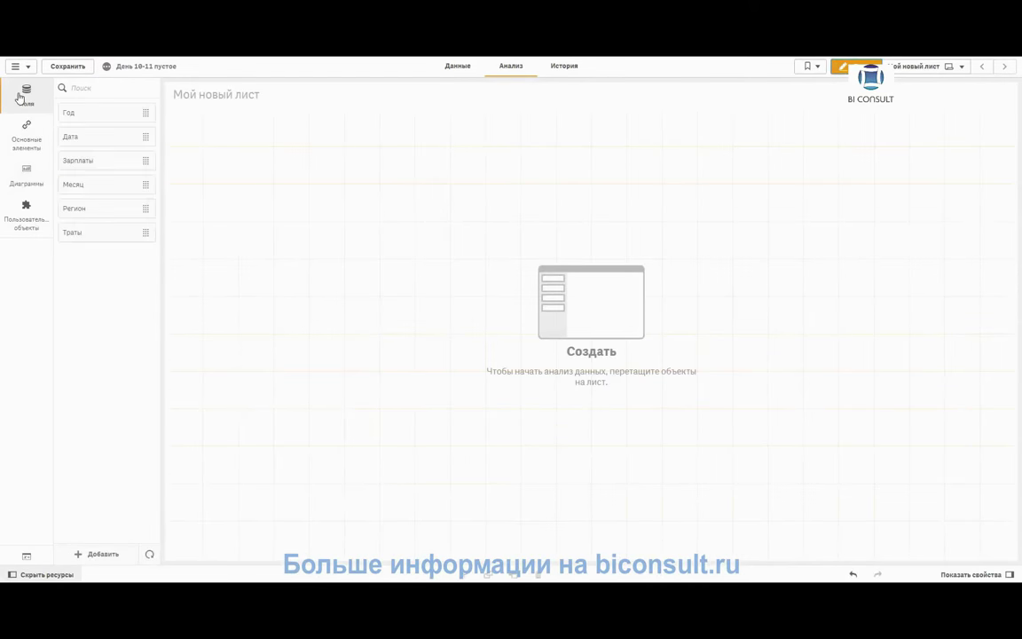
- Add a filter pane with the dimensions Год, Месяц and Регион at the sheet's upper-left corner and shrink it to one row
click(24, 169)
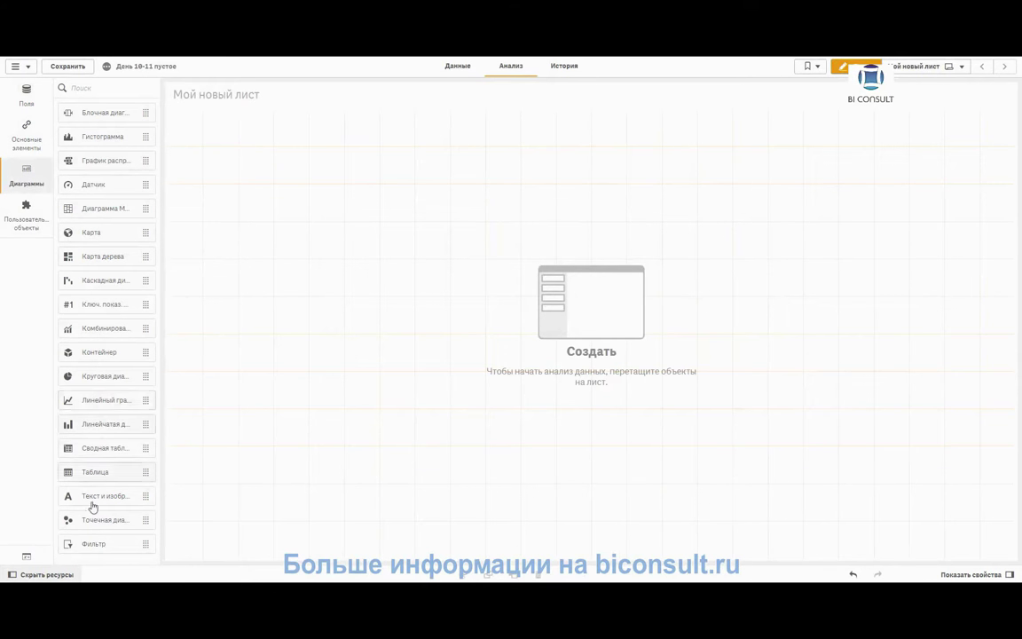
drag(92, 544, 247, 130)
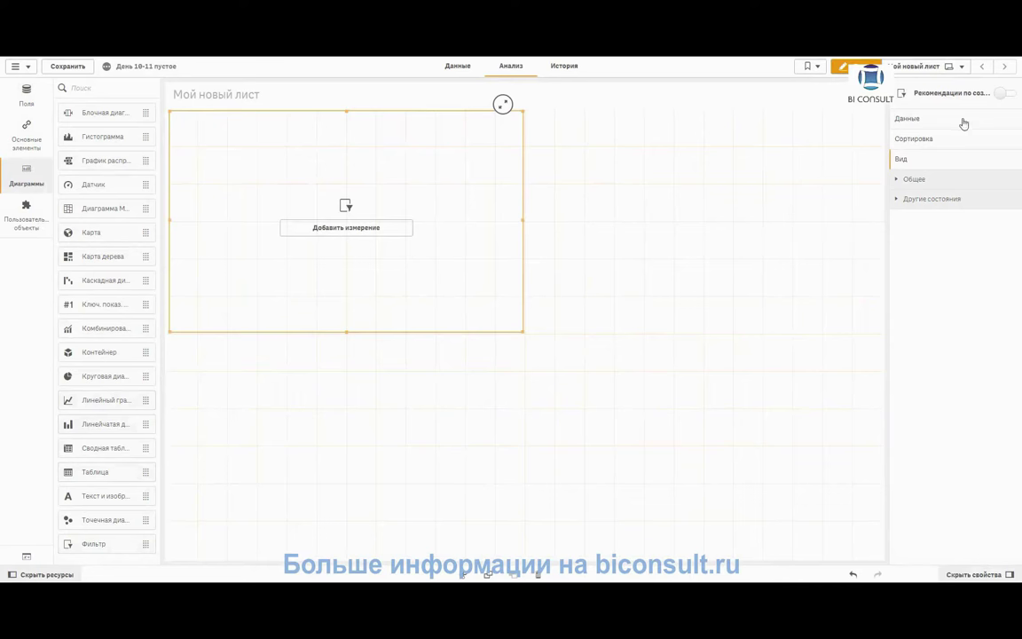
click(932, 120)
click(950, 169)
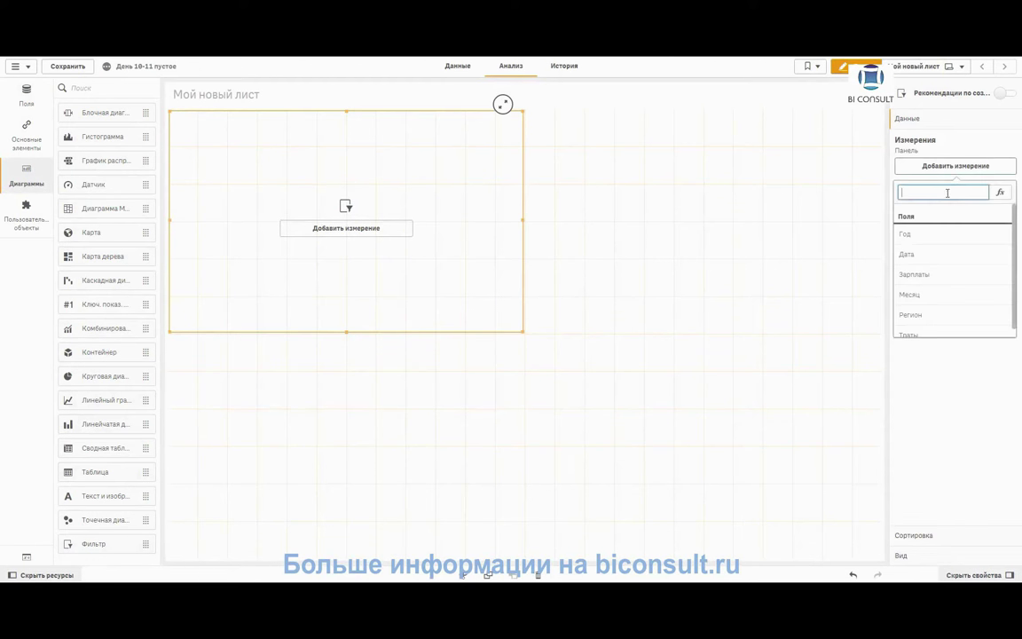
click(931, 236)
click(932, 194)
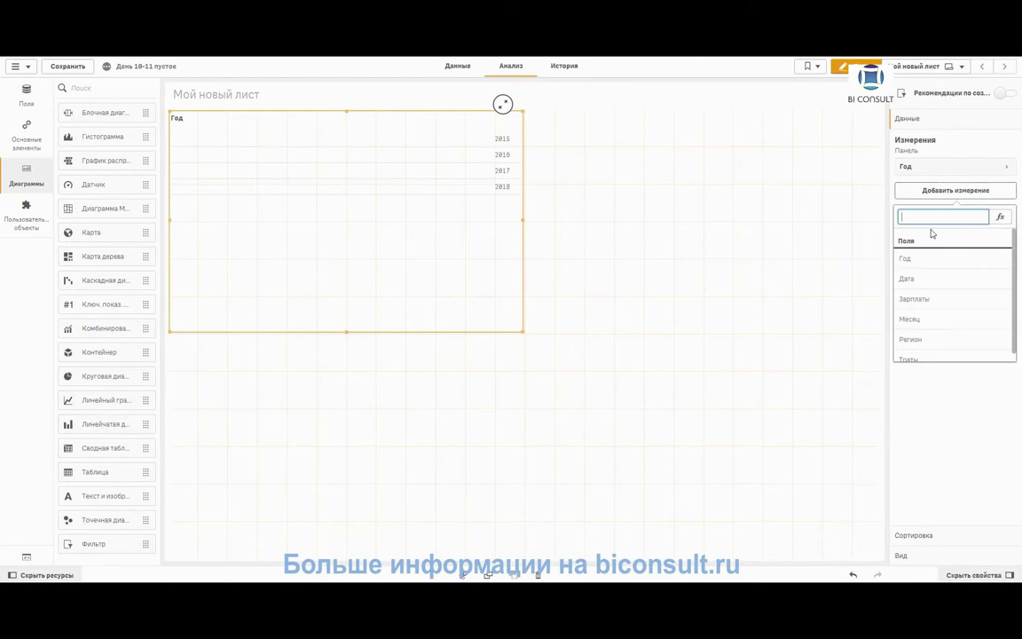
click(938, 325)
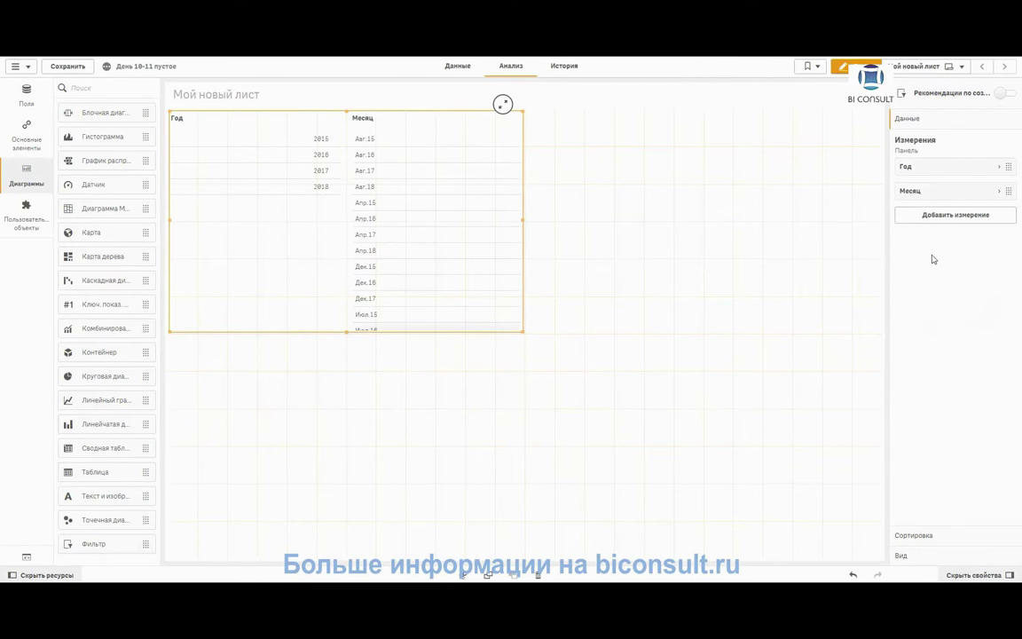
click(925, 225)
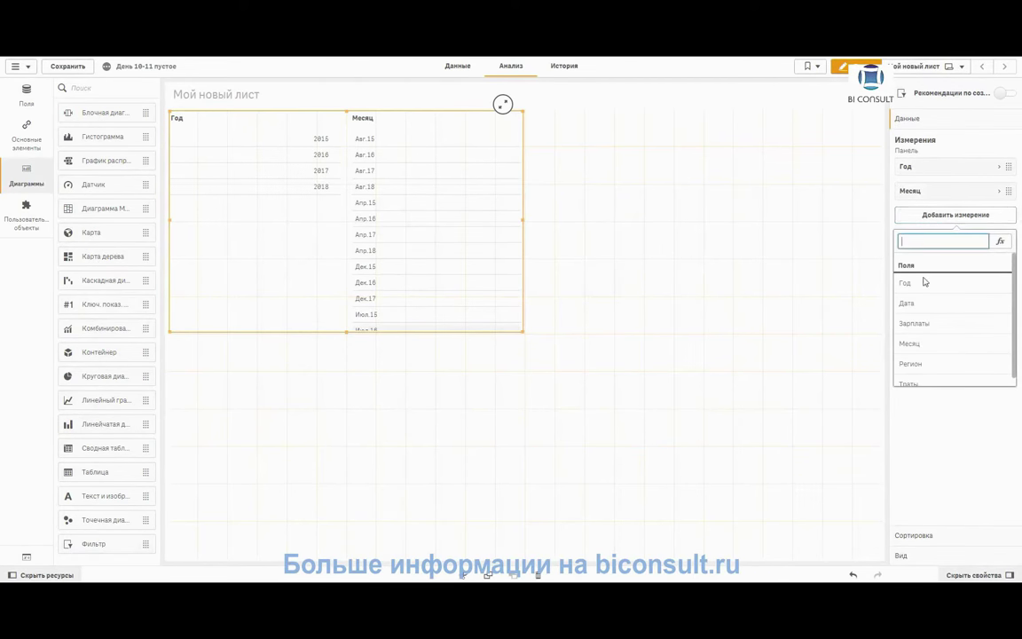
click(937, 360)
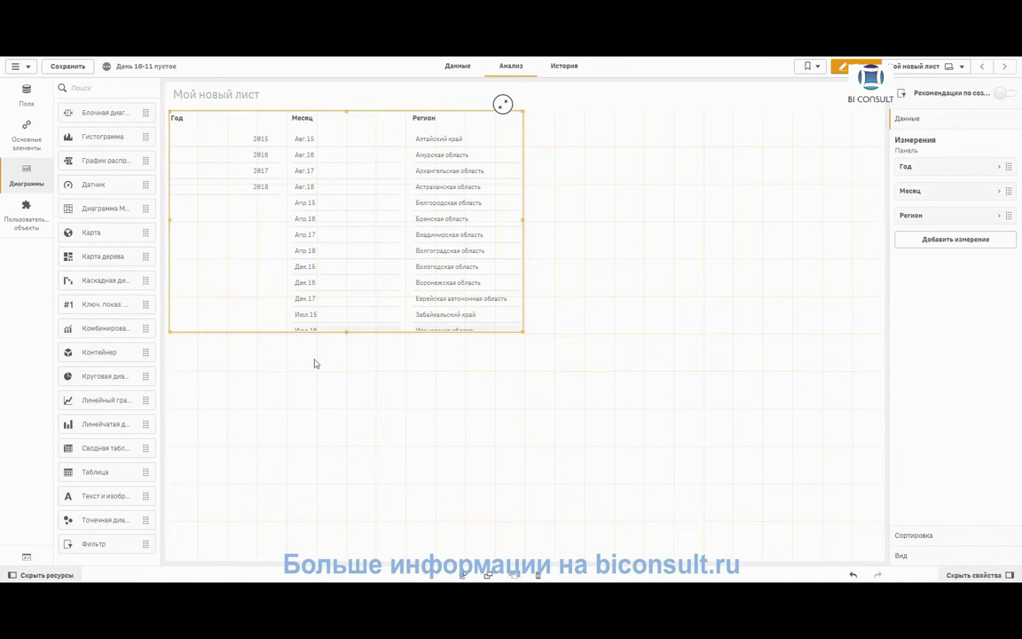
drag(344, 333, 400, 153)
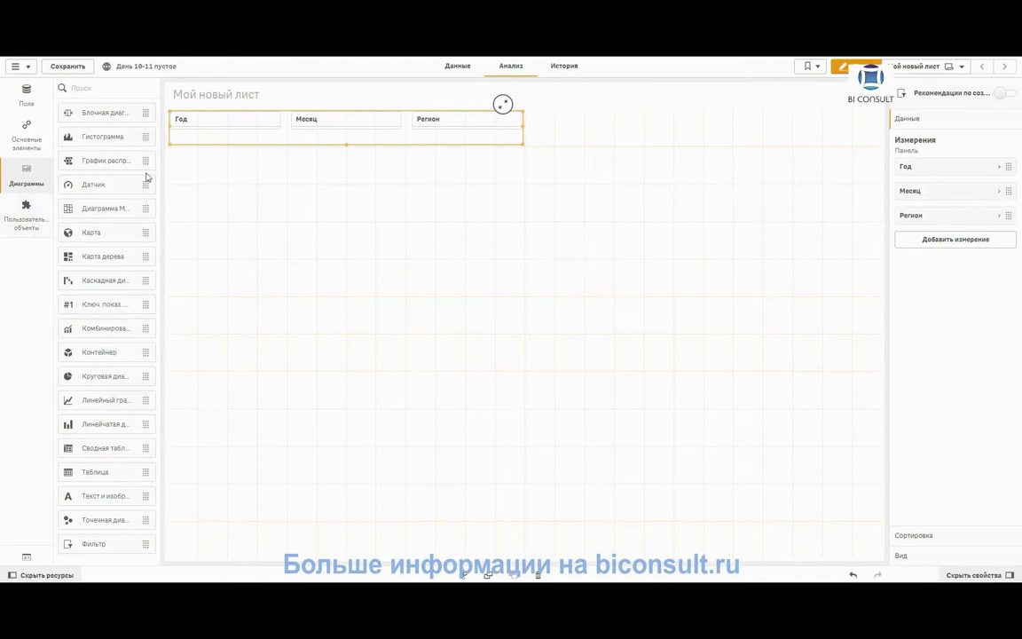
- Try the option Всегда одно выбранное значение in the Год field's settings, switch it back off and save
click(27, 98)
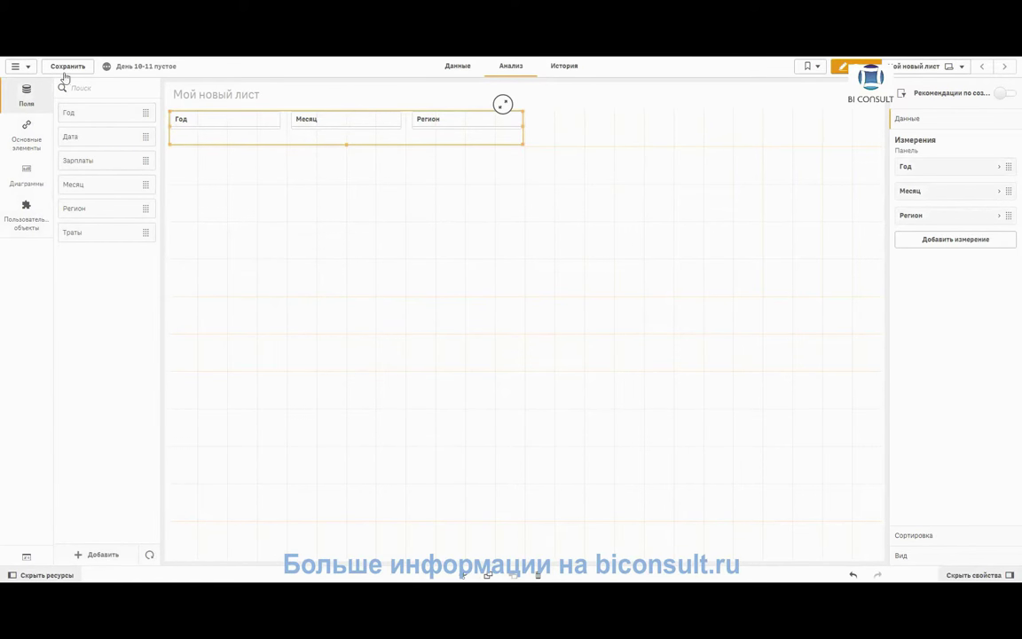
right_click(87, 117)
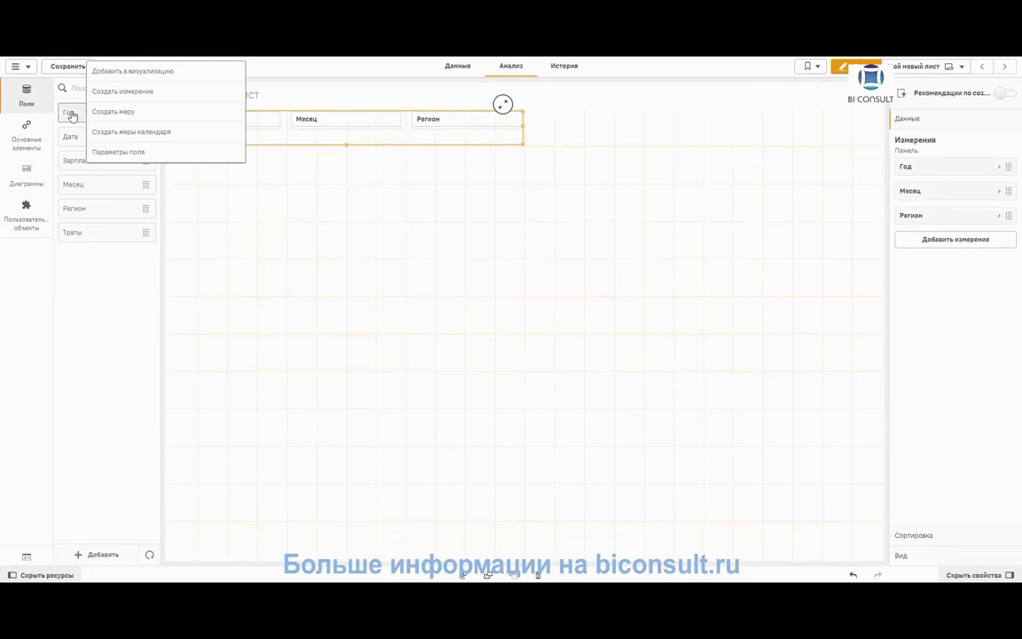
click(160, 153)
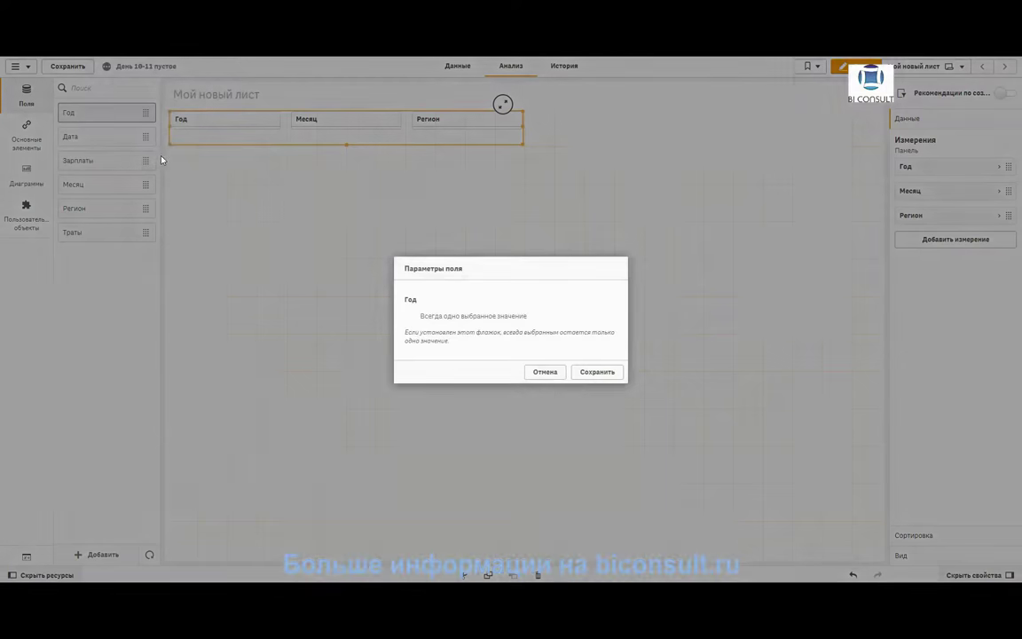
click(450, 329)
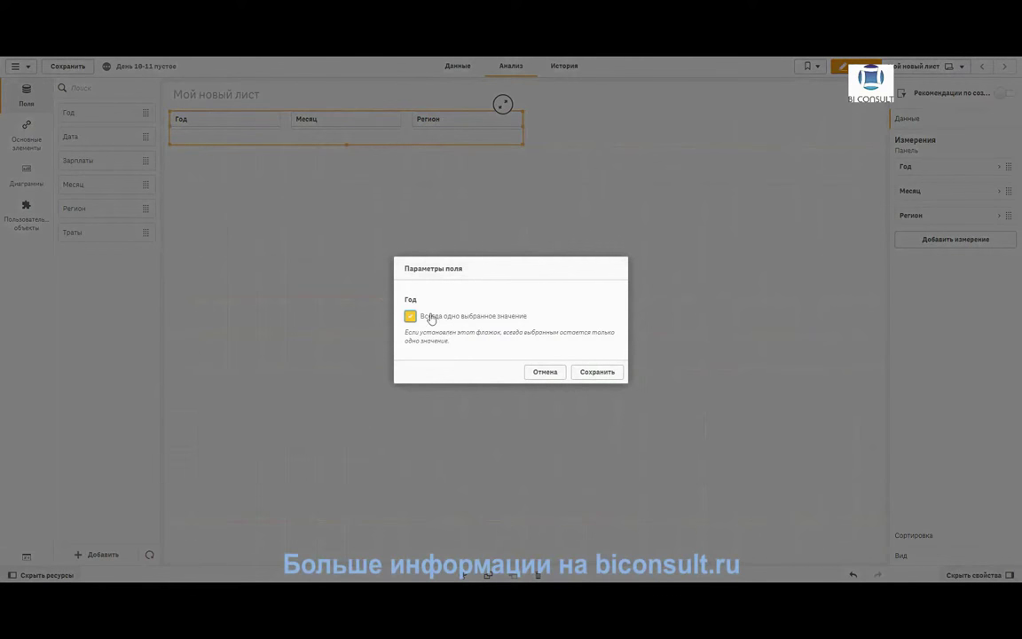
click(464, 321)
click(605, 374)
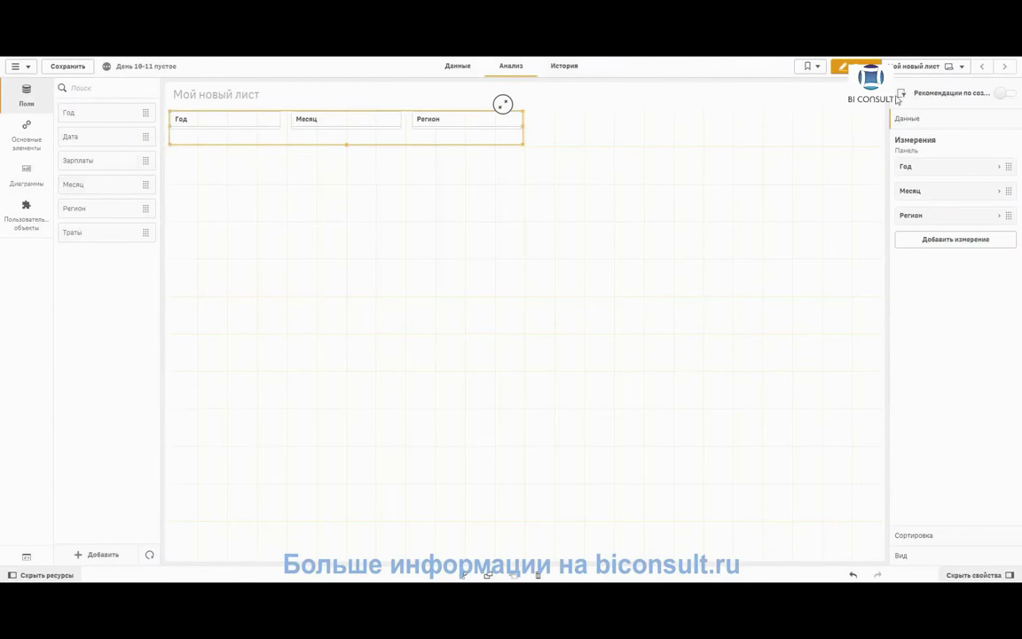
- Add a pivot table below the filter pane with Год, Месяц and Регион as row dimensions
click(676, 263)
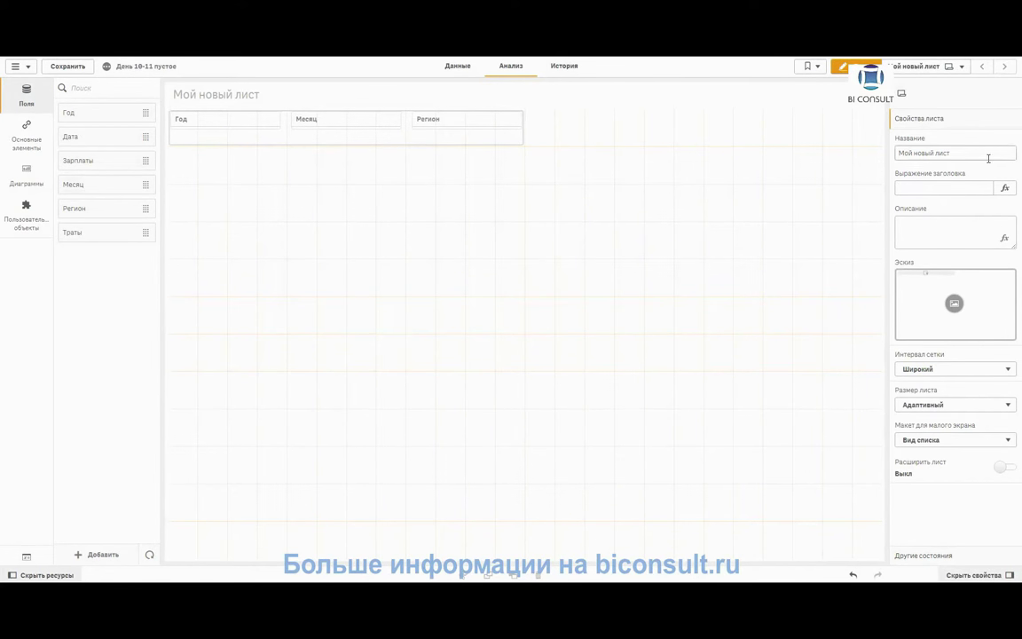
click(27, 177)
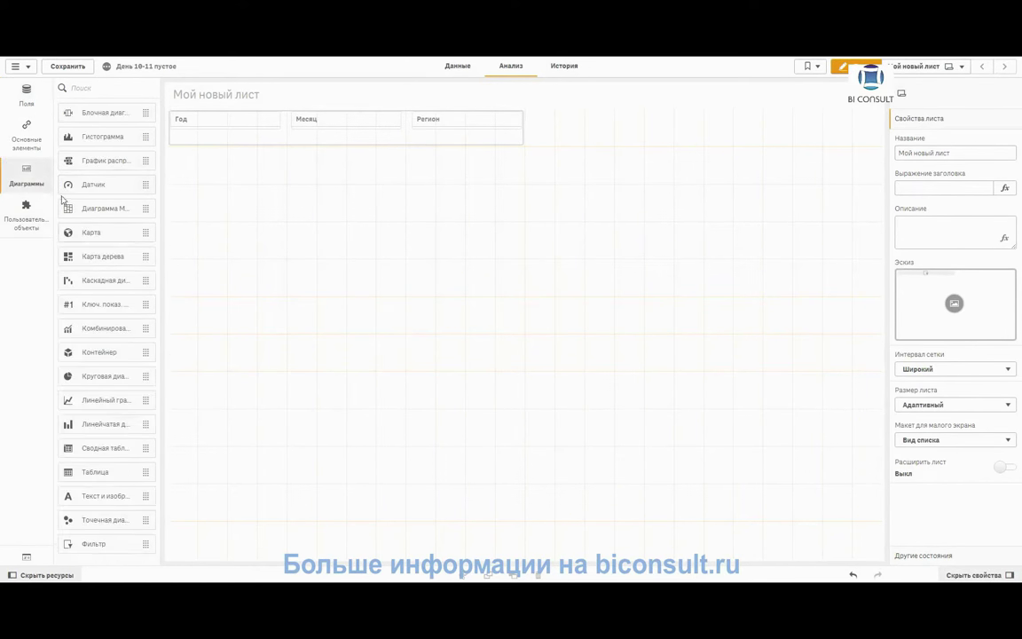
drag(109, 457, 312, 197)
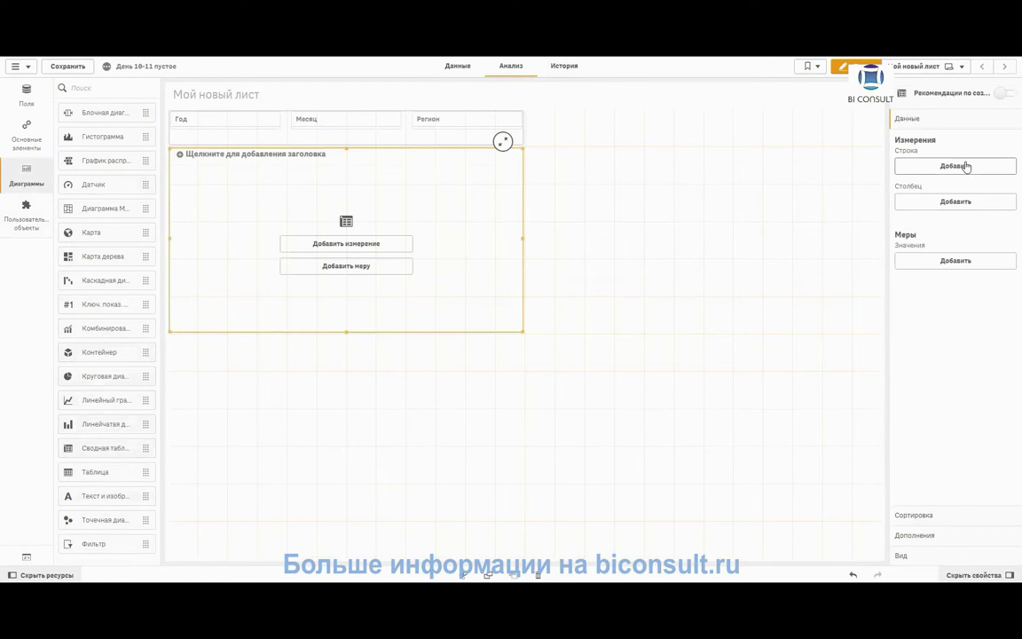
click(965, 165)
click(960, 235)
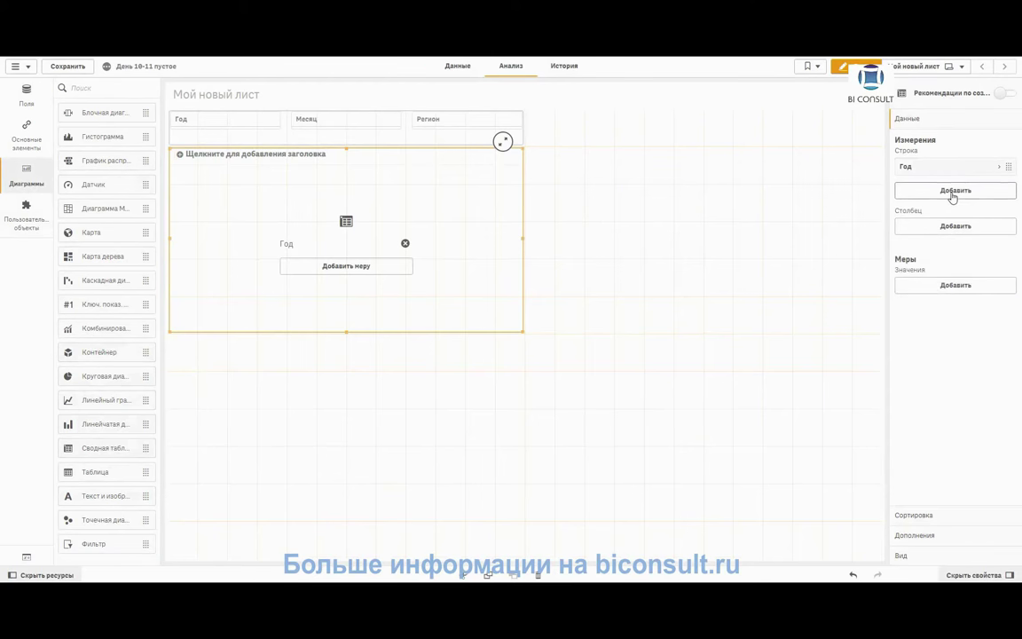
click(955, 193)
click(947, 321)
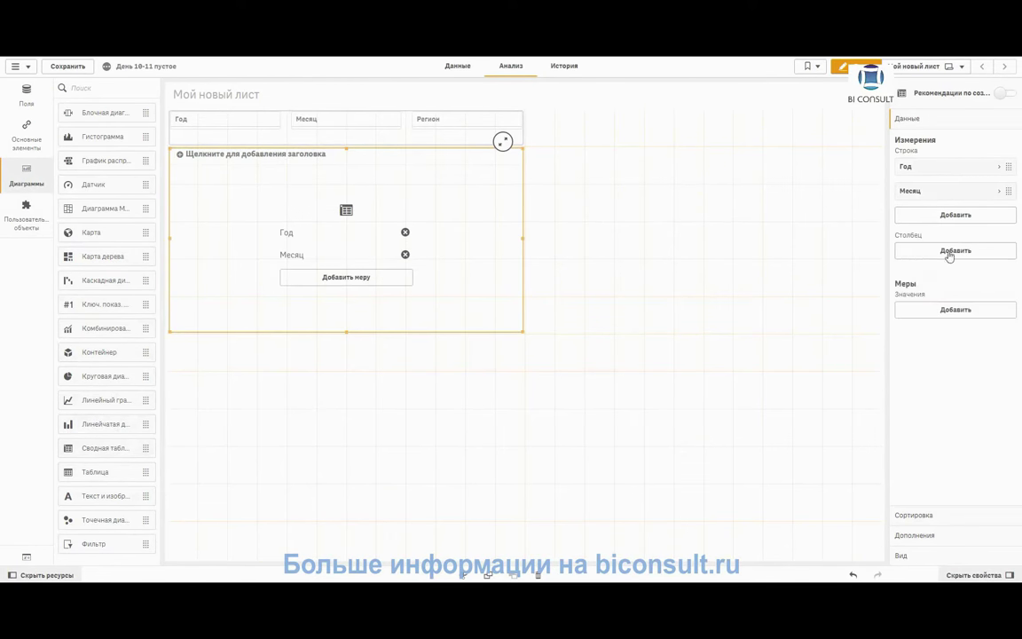
click(958, 217)
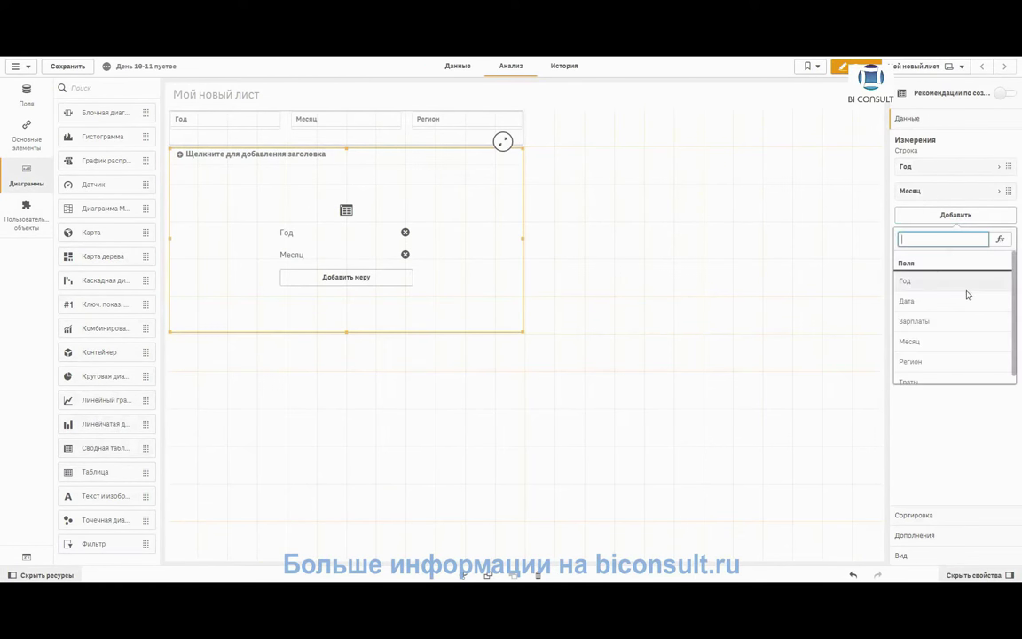
click(945, 362)
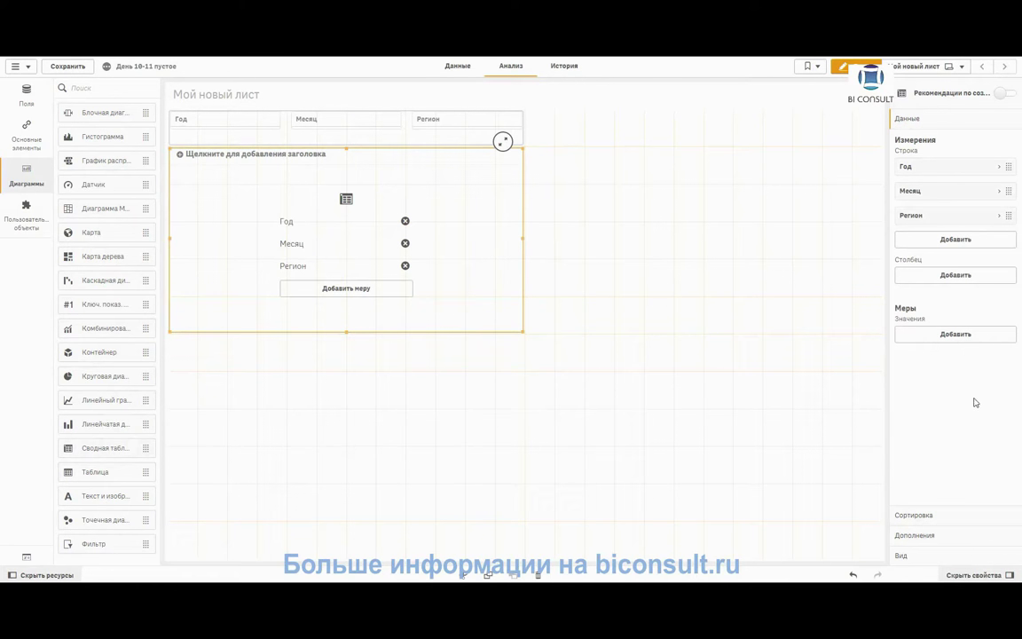
- Add Sum([Зарплаты]) and Avg([Траты]) as the pivot table's measures
click(953, 335)
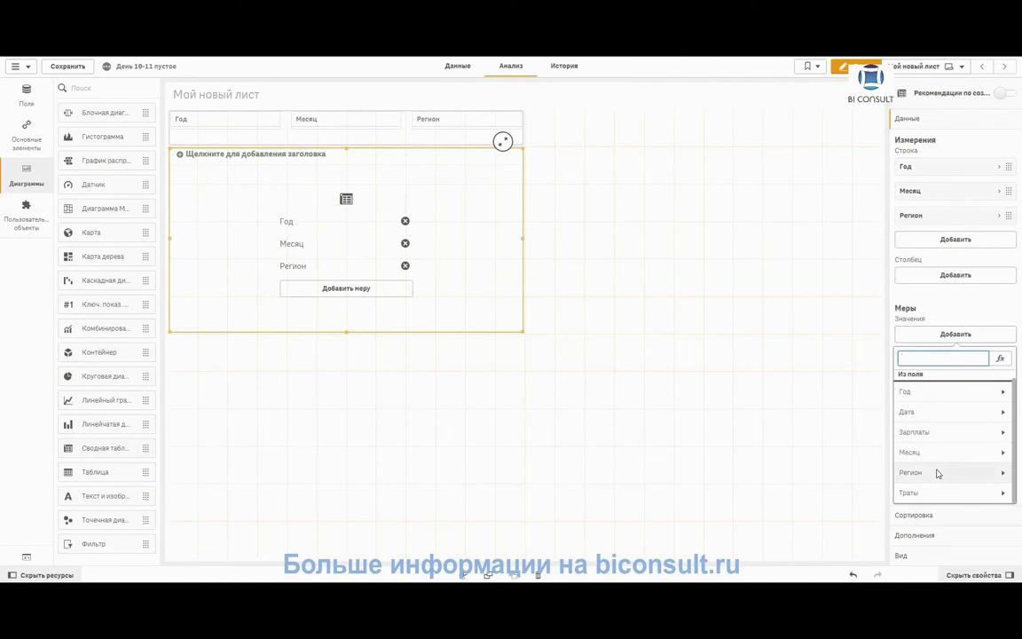
scroll(944, 433, down, 1)
click(943, 432)
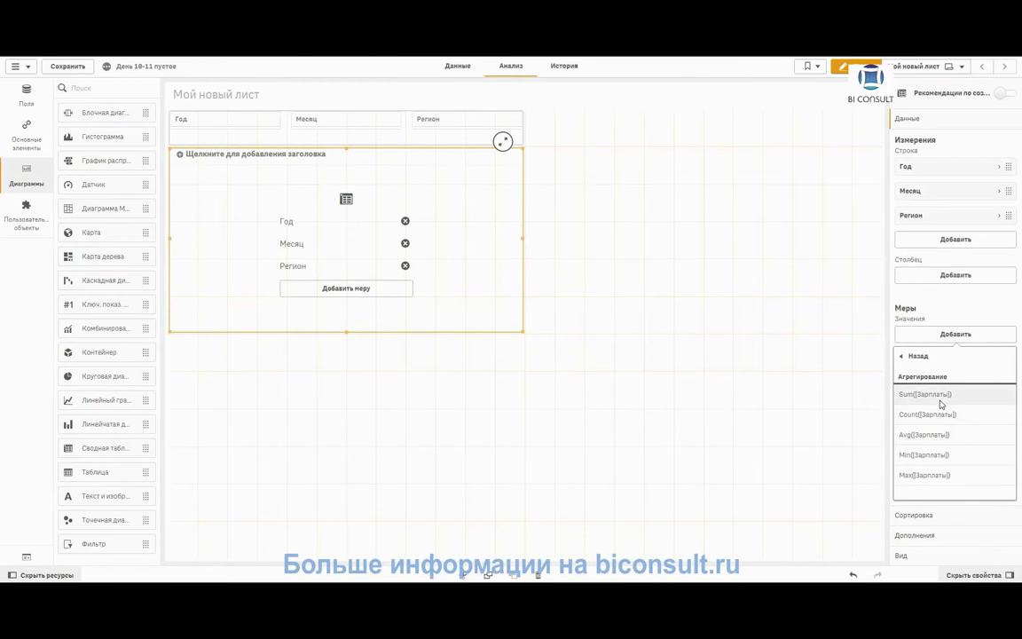
click(942, 404)
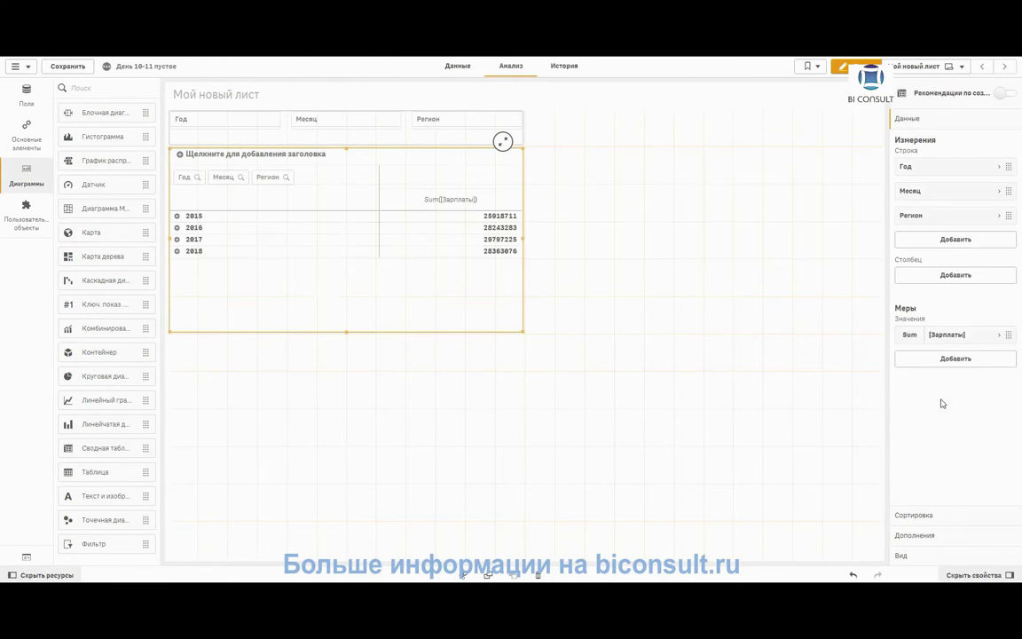
click(975, 359)
scroll(941, 493, down, 1)
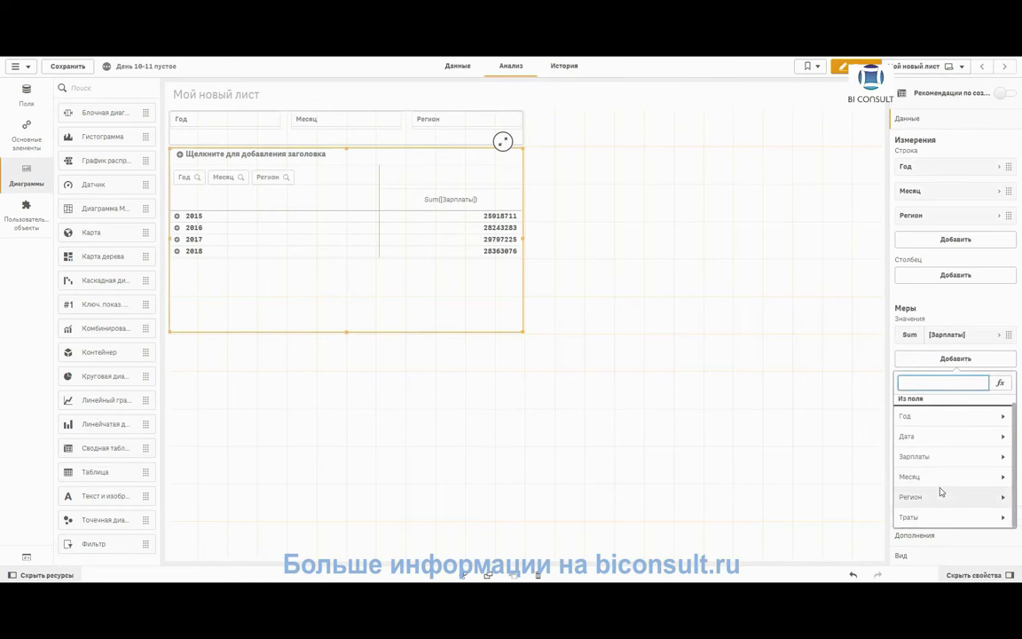
click(927, 517)
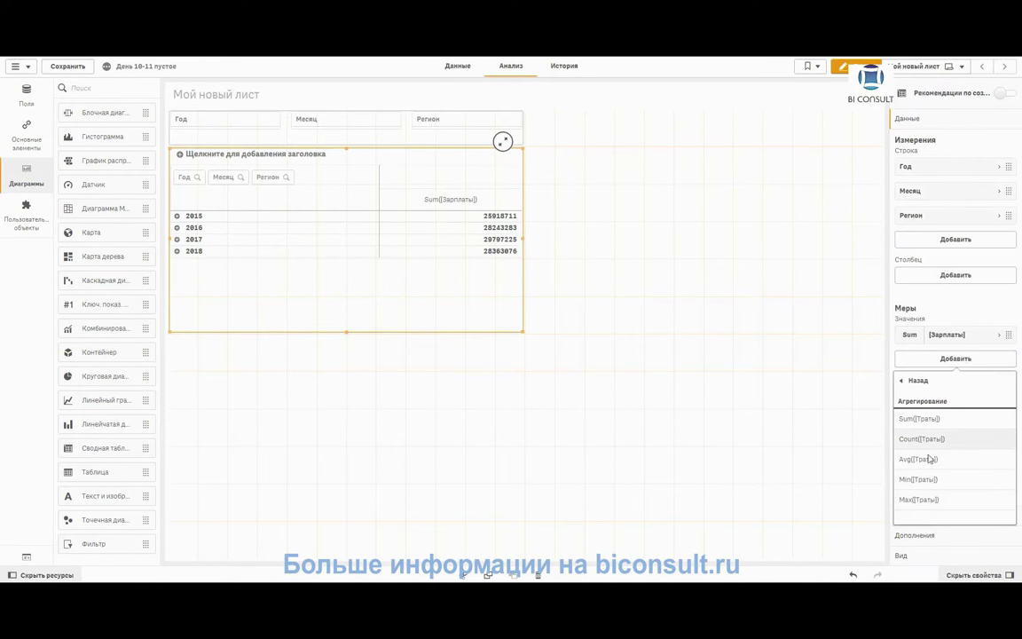
click(927, 459)
- Label the Sum([Зарплаты]) measure Зарплата and set its number format to Число with the 1,000 pattern
click(1000, 364)
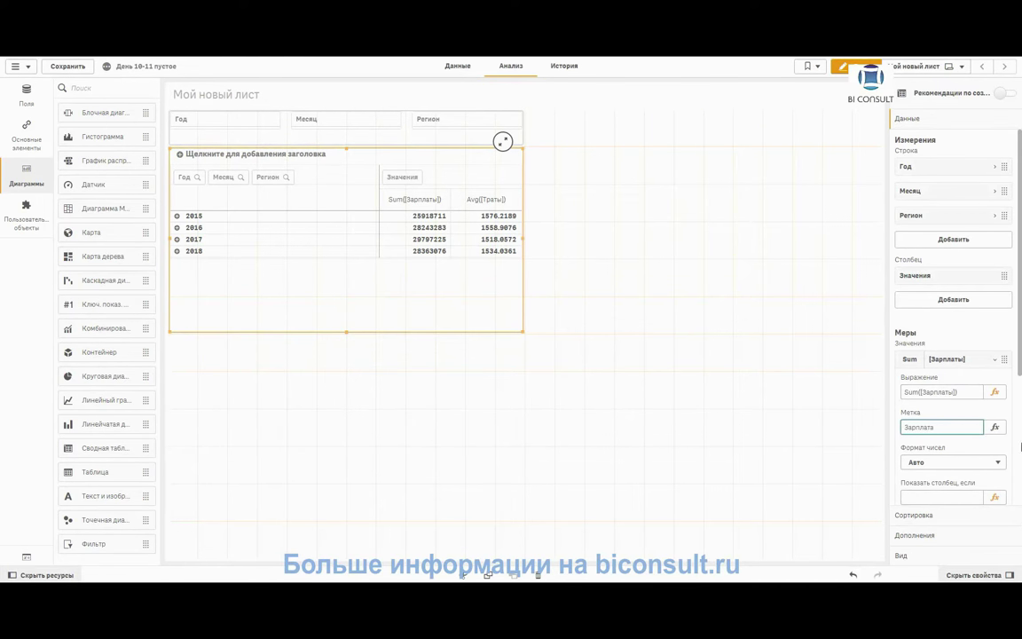
text(Зарплата)
click(932, 462)
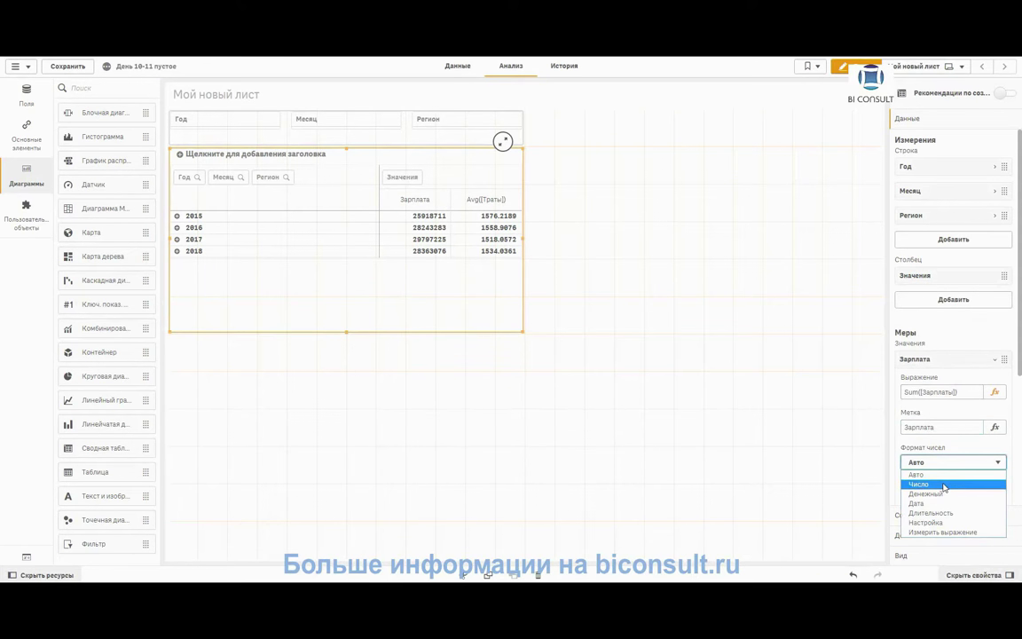
click(944, 487)
scroll(954, 465, down, 5)
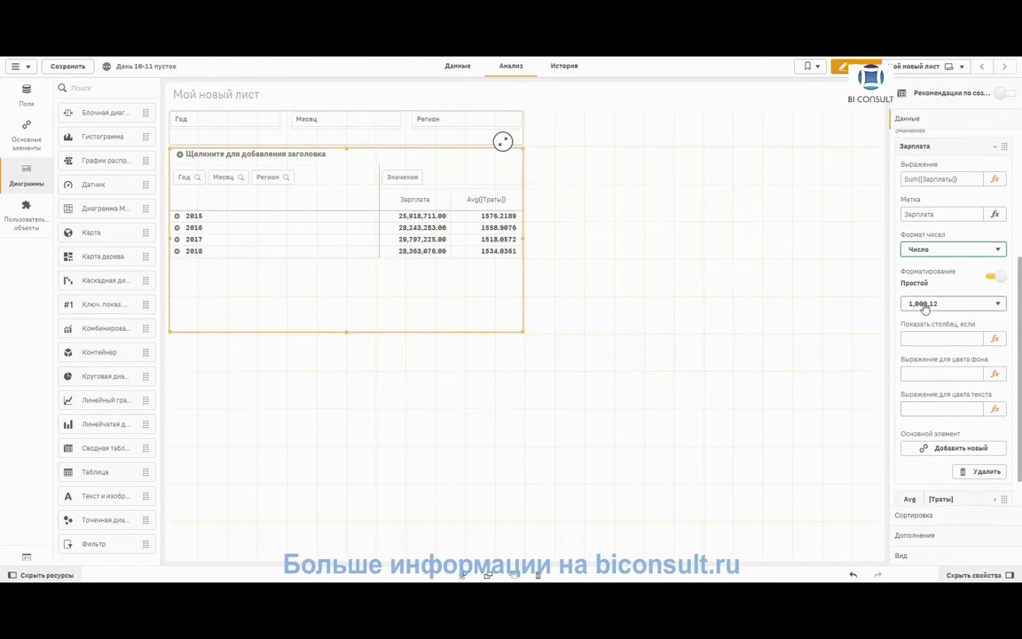
click(923, 306)
click(920, 317)
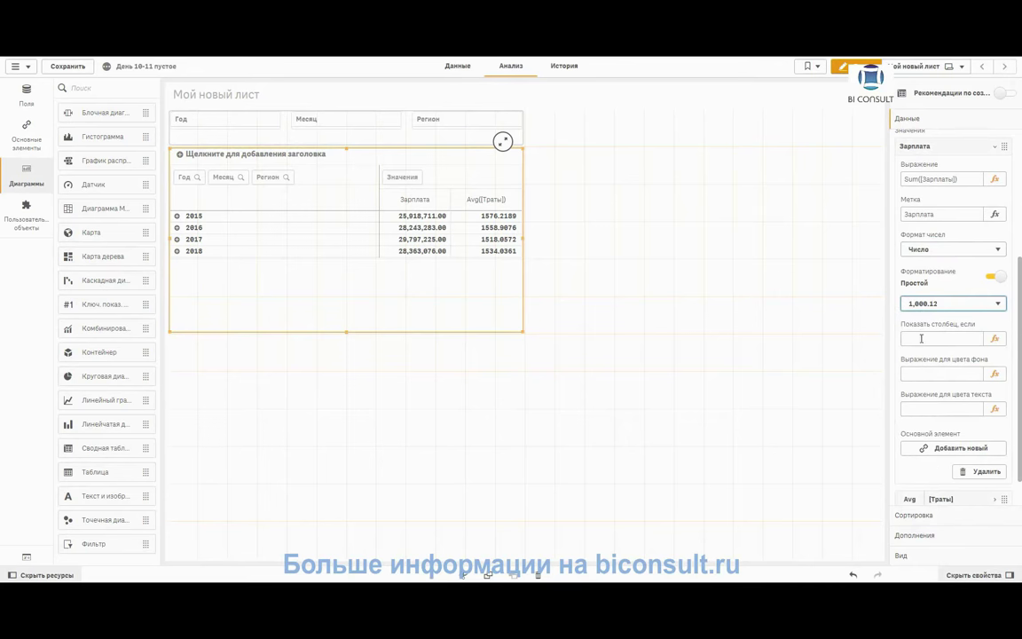
click(924, 303)
click(914, 314)
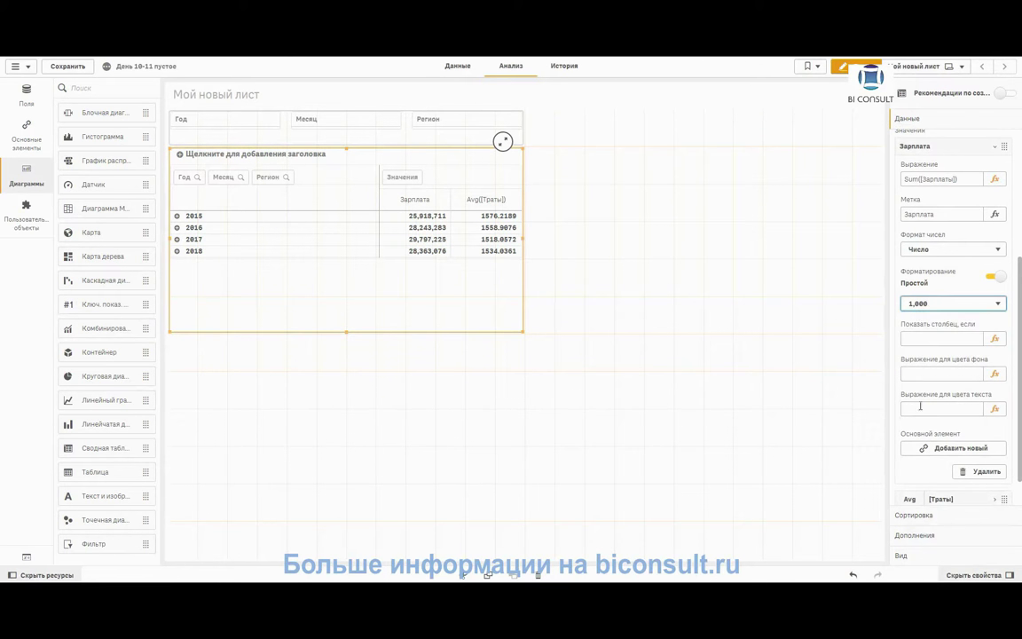
- Enter Средние траты as the Avg([Траты]) measure's show-column condition and set its number format to Число with the 1,000 pattern
scroll(920, 417, down, 1)
click(923, 463)
scroll(943, 475, down, 3)
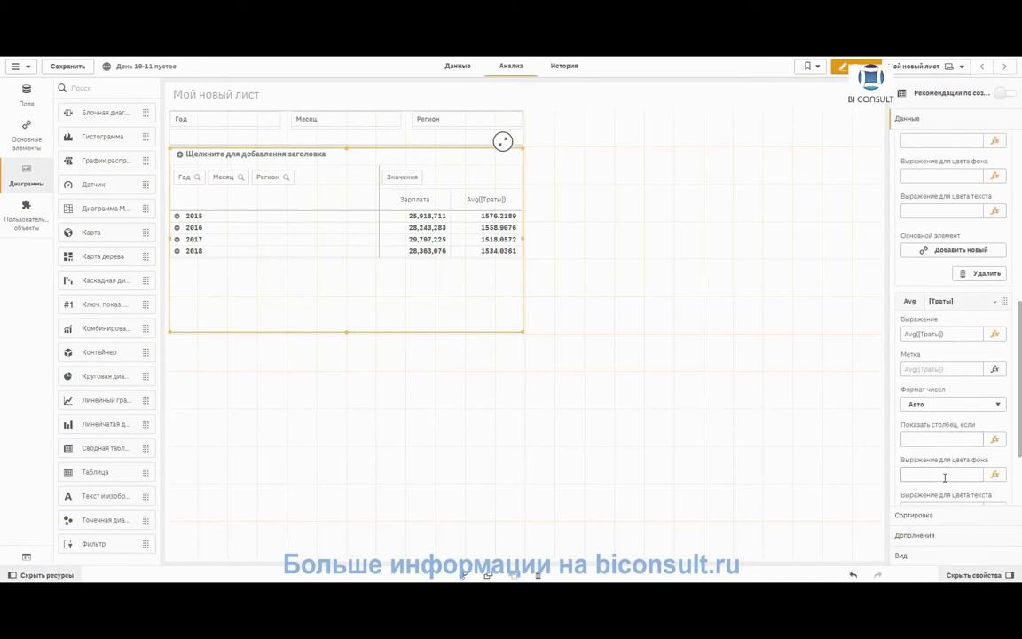
click(948, 442)
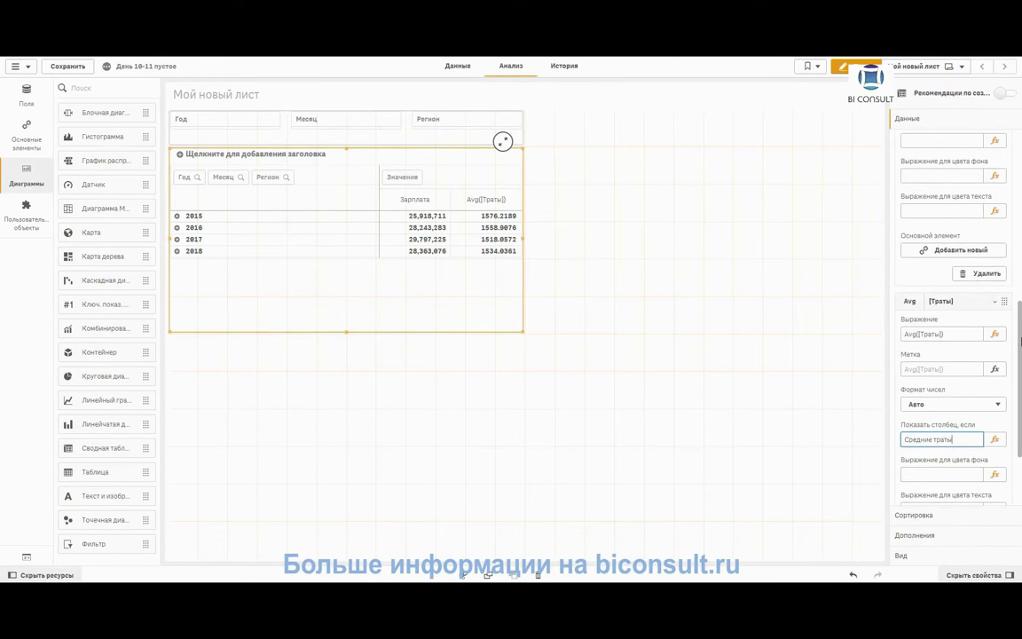
click(950, 404)
click(923, 425)
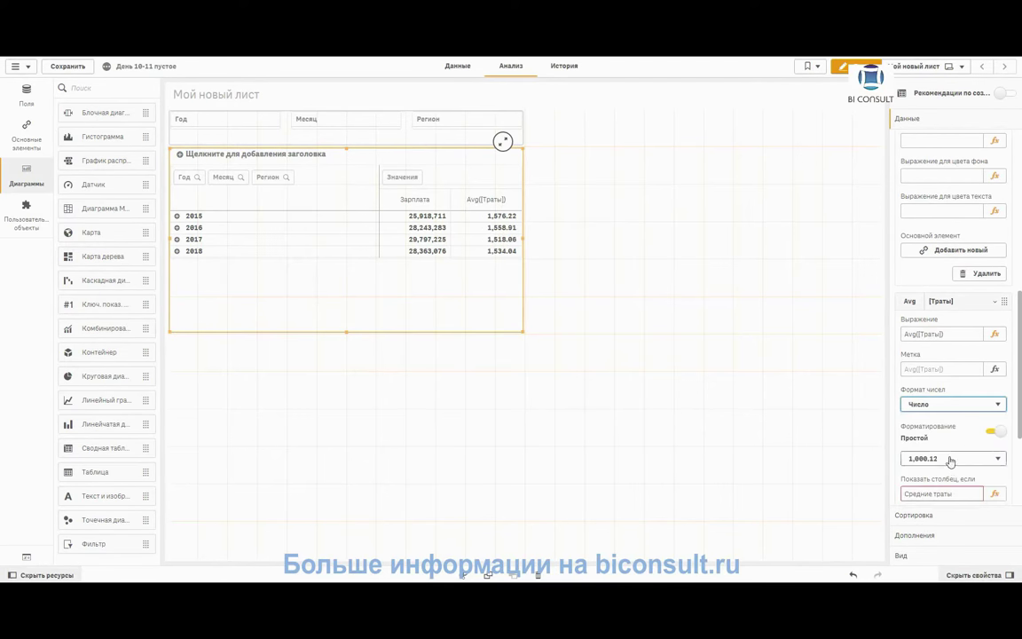
click(950, 459)
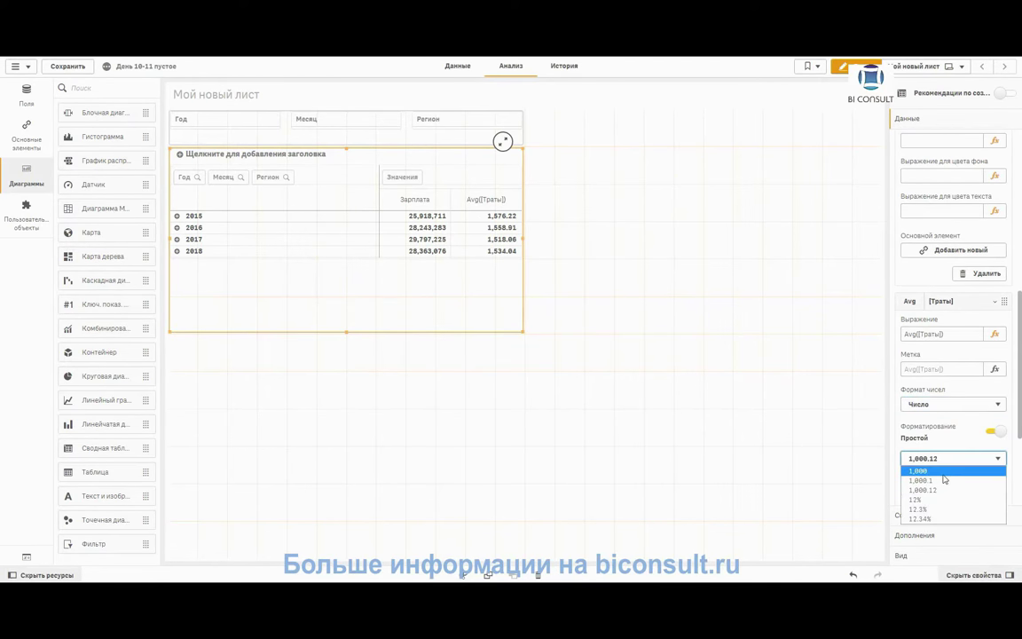
click(944, 472)
- Move the text Средние траты from the Avg([Траты]) measure's show-column condition to its label
drag(977, 494, 899, 498)
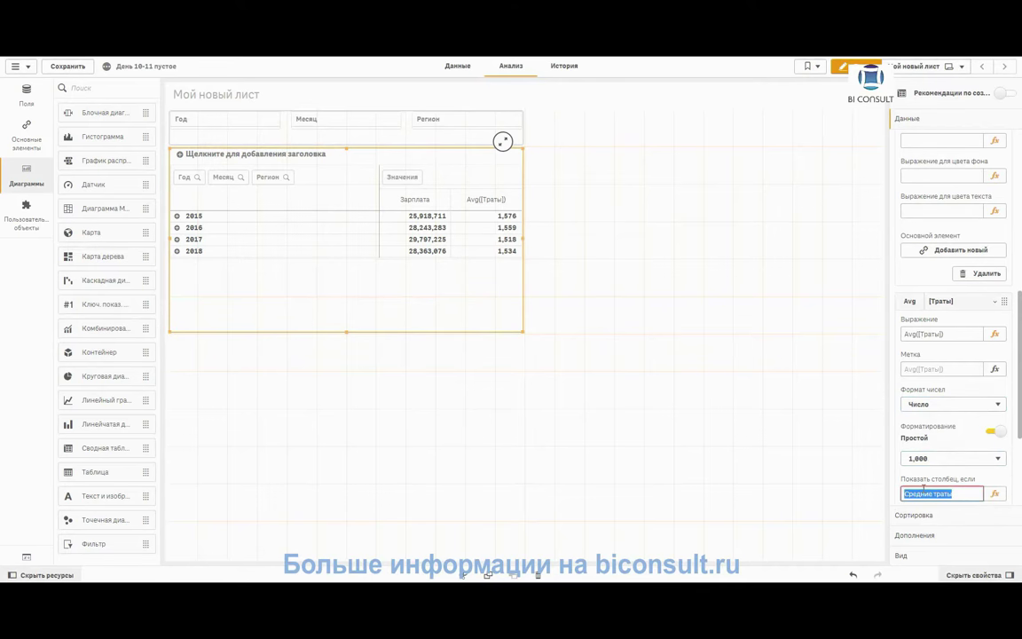
right_click(923, 493)
click(942, 417)
click(940, 367)
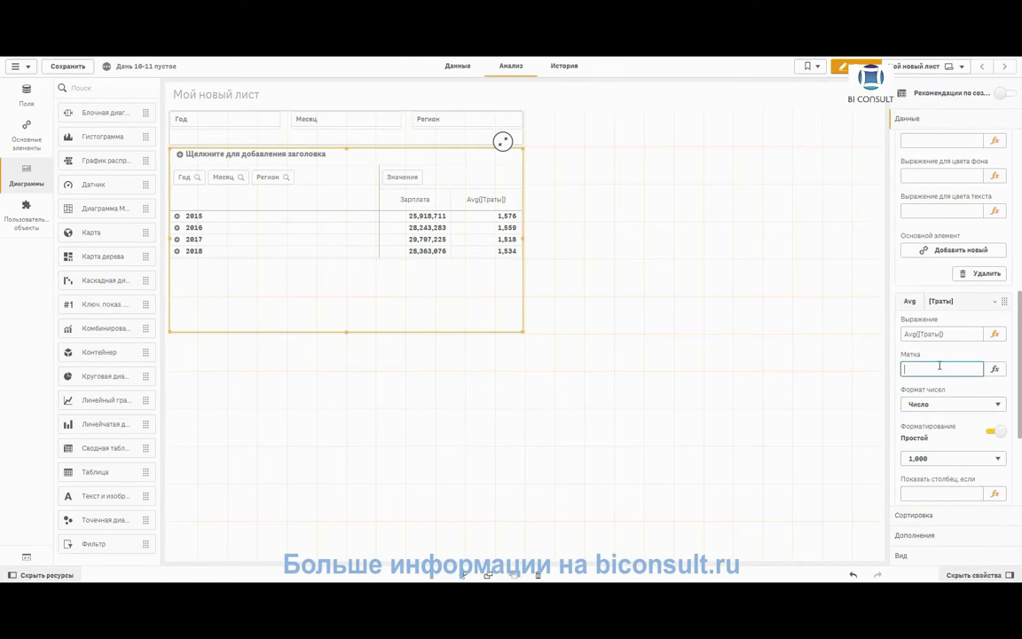
key(ctrl+v)
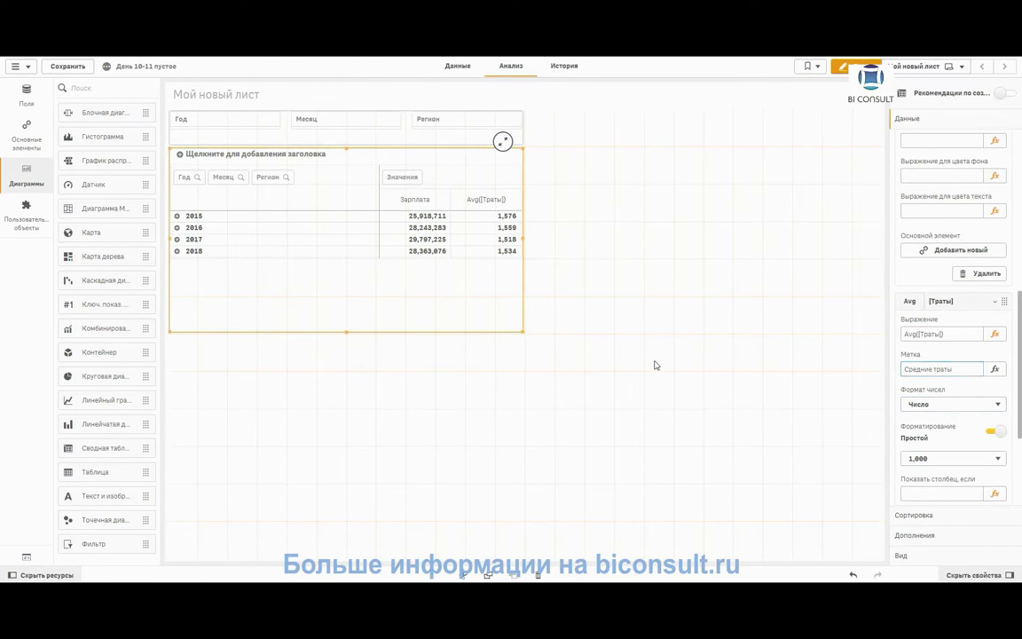
key(Return)
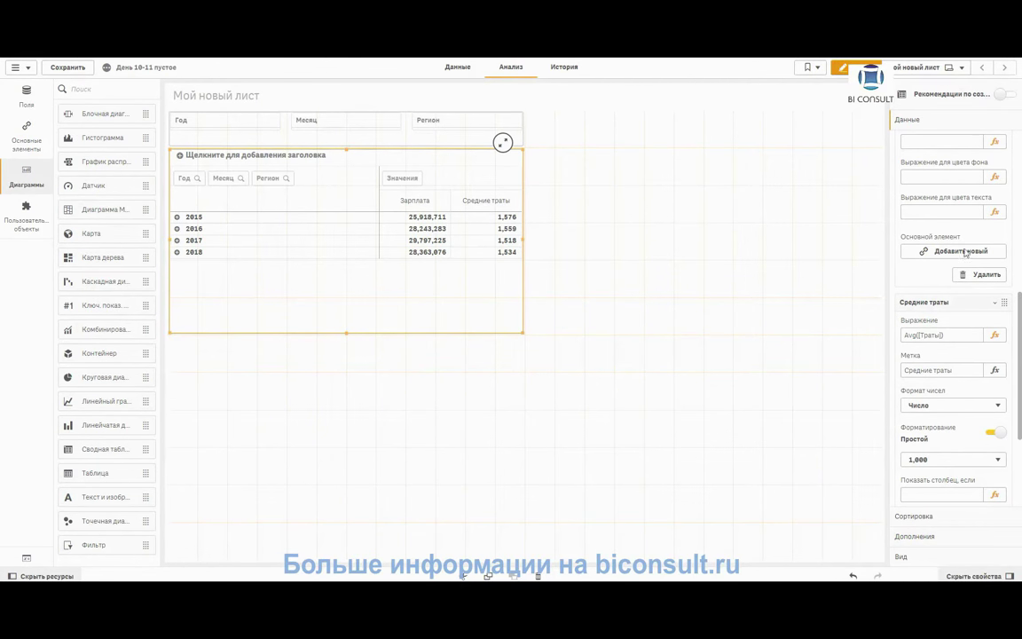
- Add a KPI object to the right of the filter pane and pivot table and start its measure expression with Sum([Зарплаты])
scroll(941, 275, up, 5)
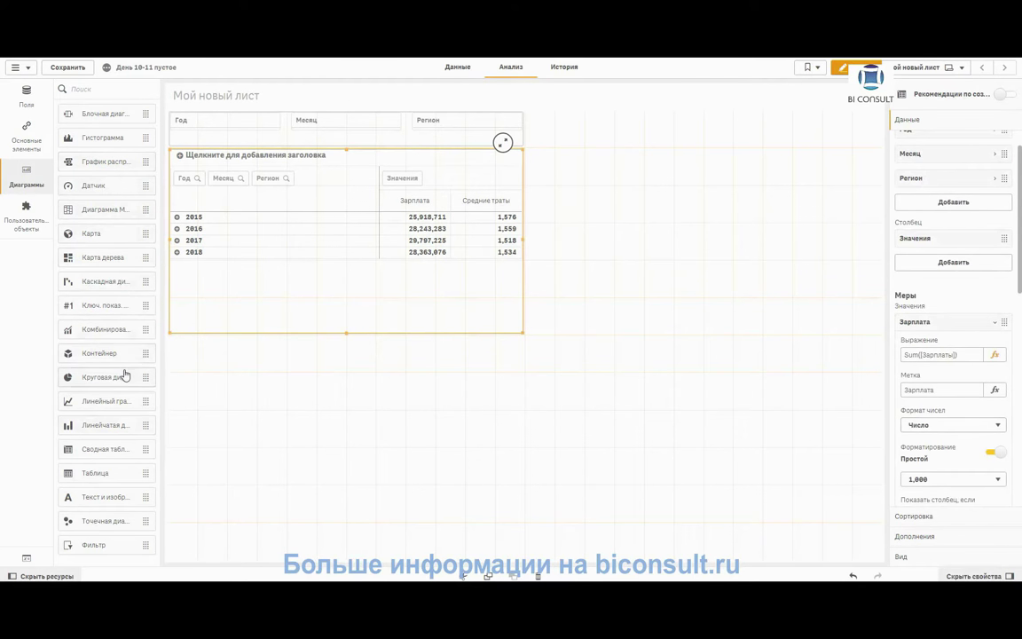
drag(102, 305, 600, 133)
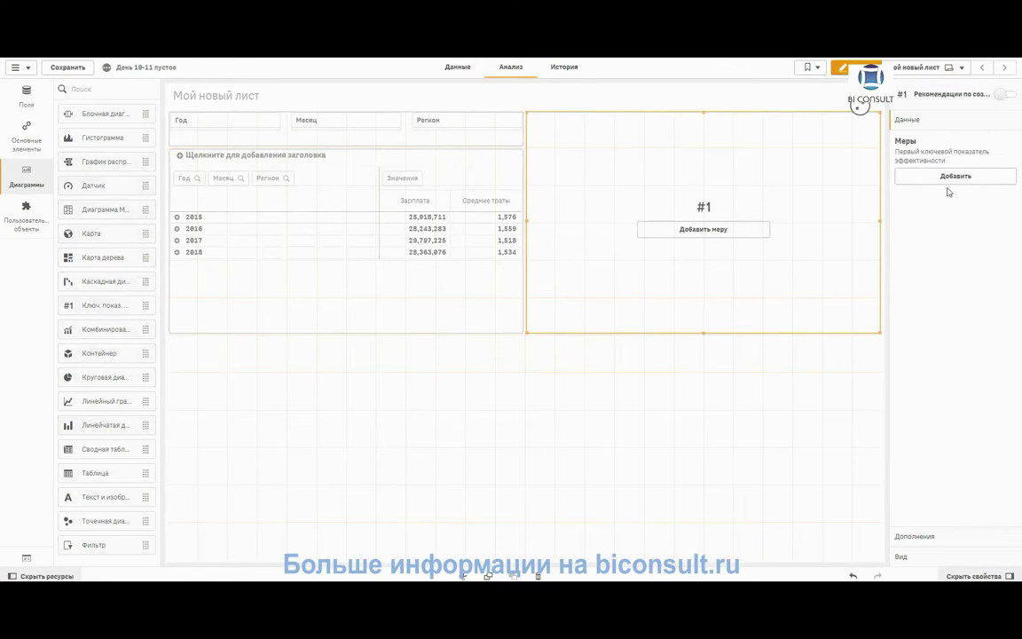
click(954, 177)
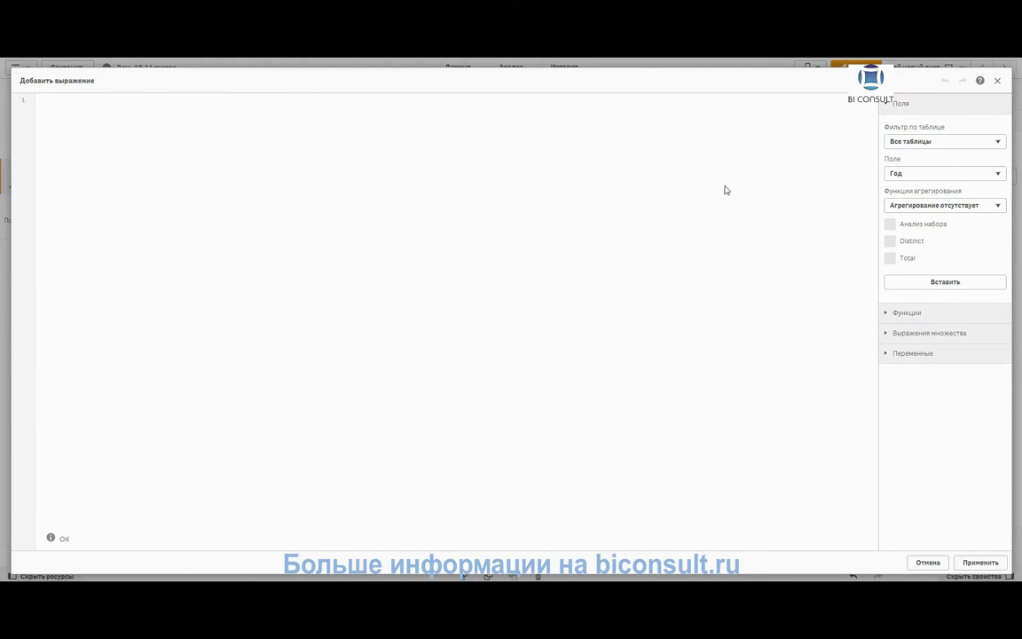
text(Sum)
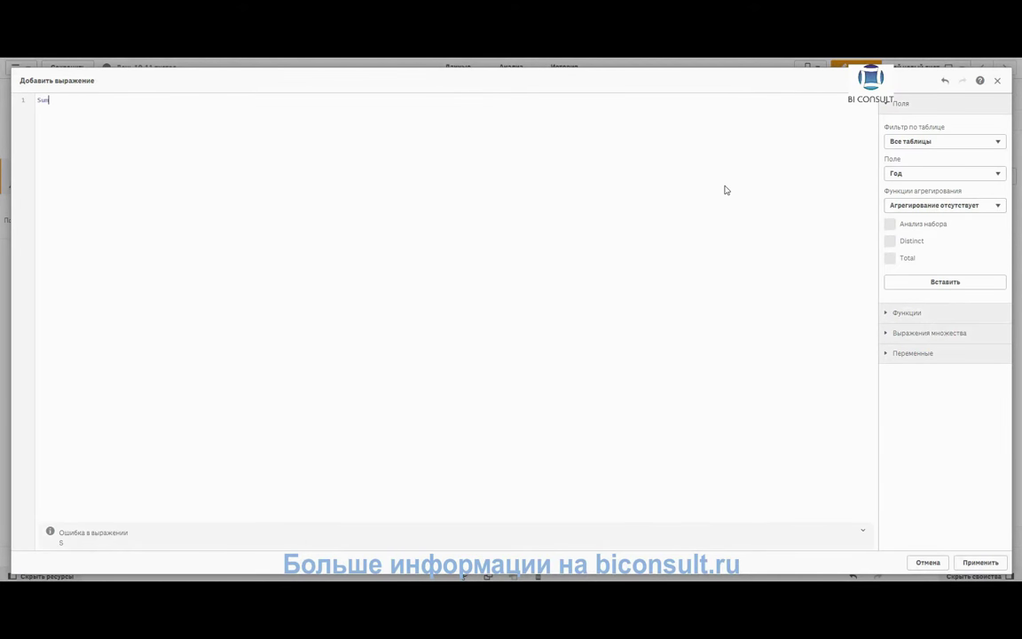
text(([)
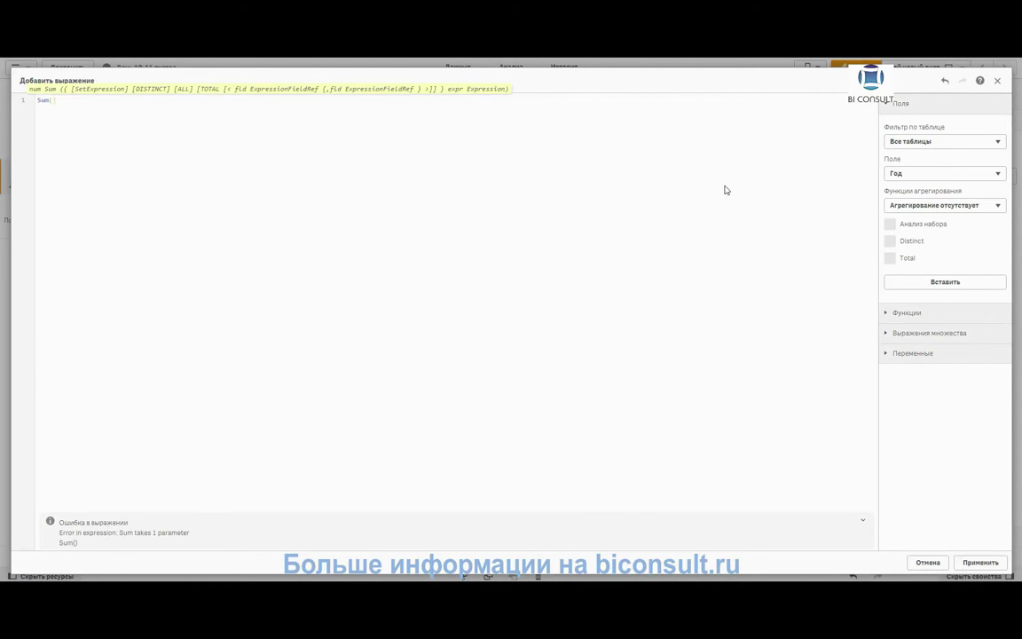
text(Зарпла)
key(Return)
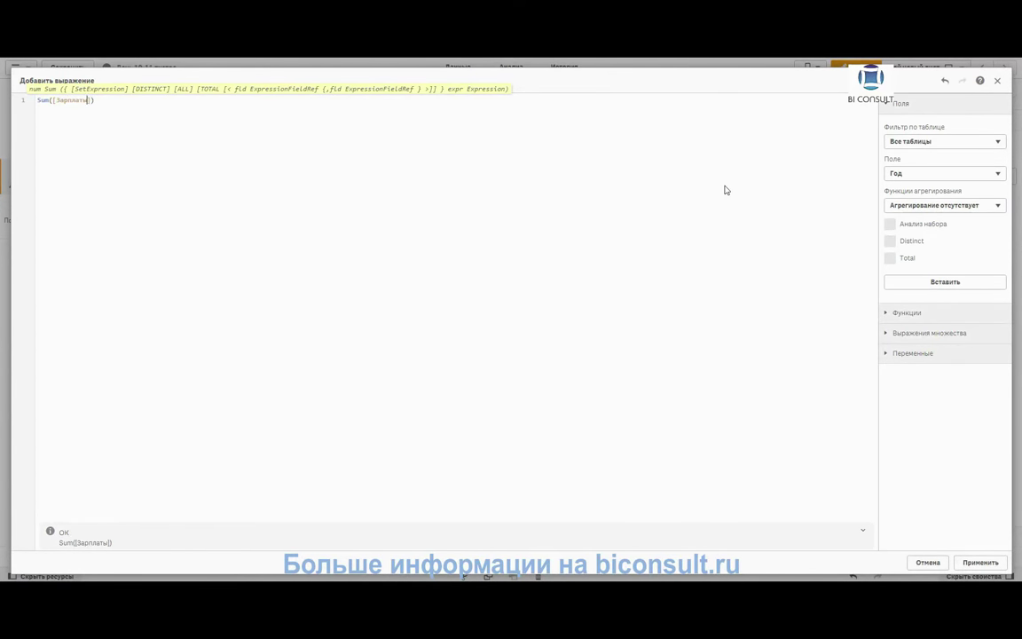
- Insert a set expression before [Зарплаты] in the Sum function that restricts Год to {2017}, ending the modifier with a comma
key(Left)
key(Left)
text({})
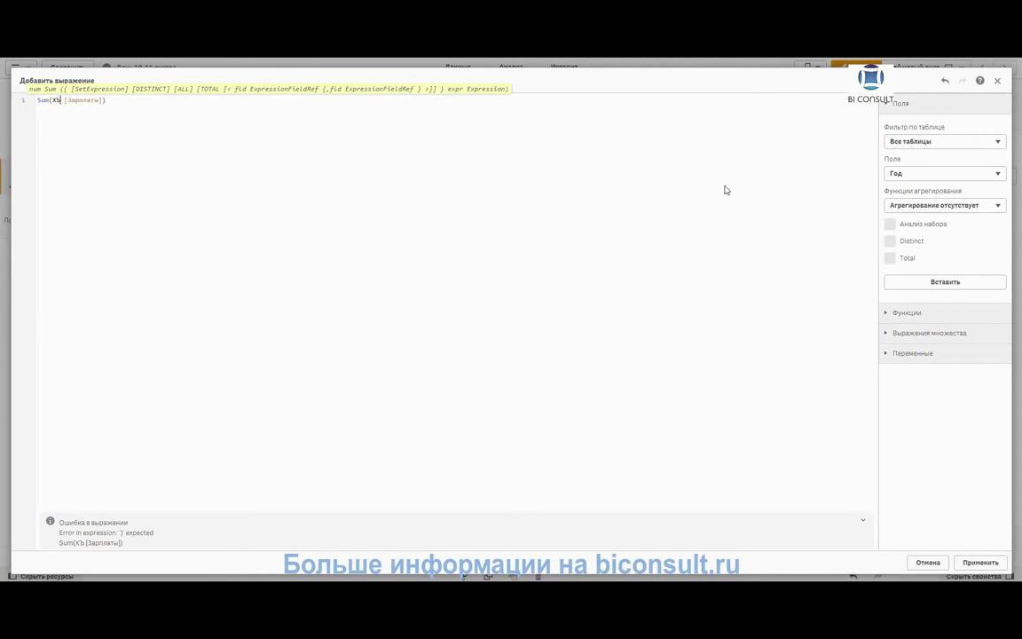
key(Left)
text(<>)
key(Left)
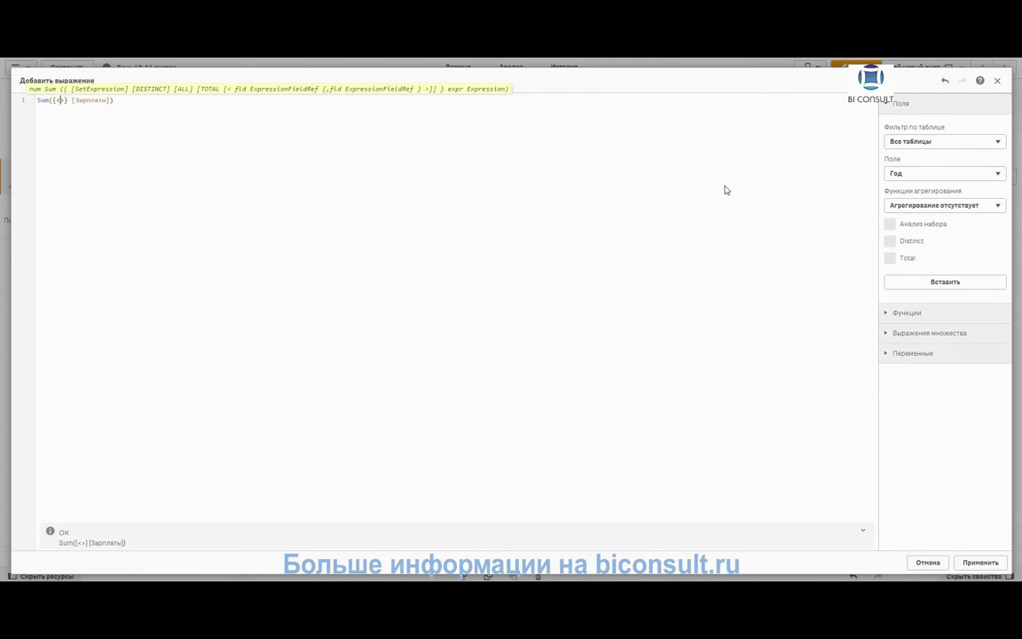
key(Left)
text($)
text(од)
text(=)
text( {2)
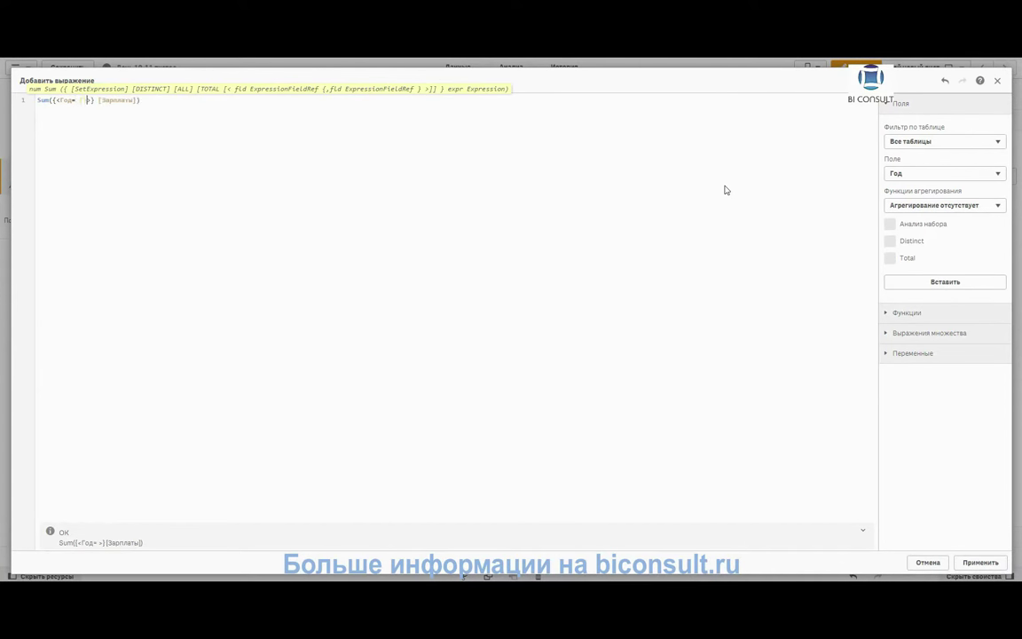
text(017)
text(}, )
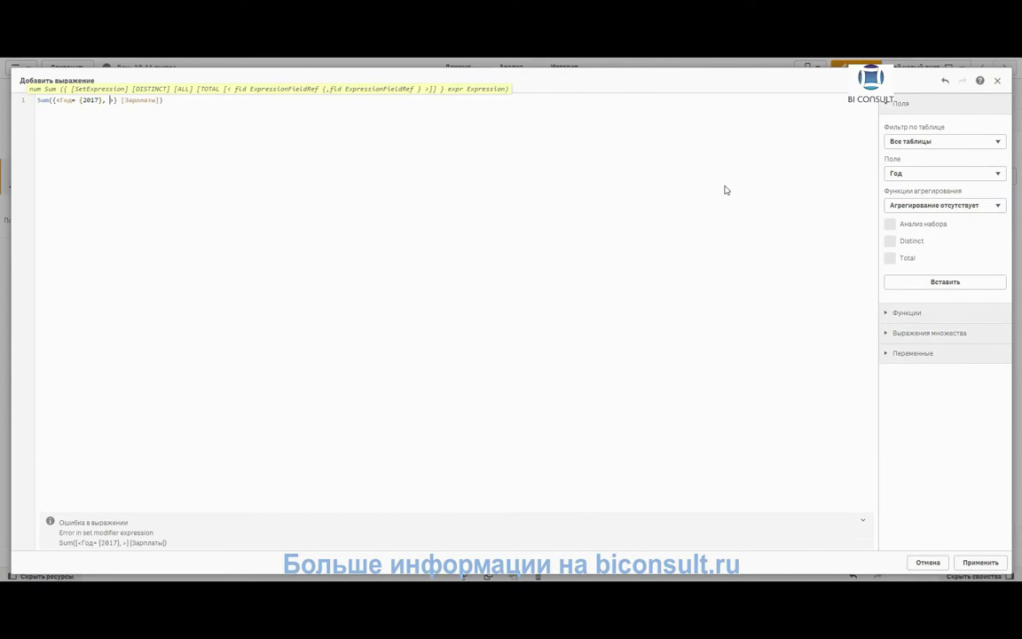
- Complete the set expression with [Месяц]= so the month selection is ignored, and apply the KPI measure
text(меся)
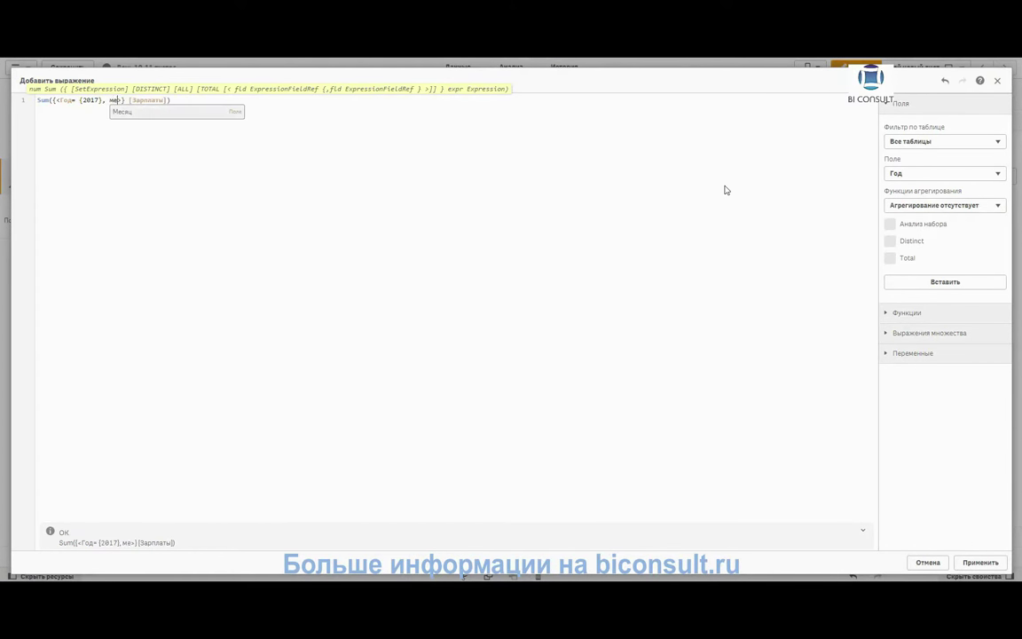
key(Return)
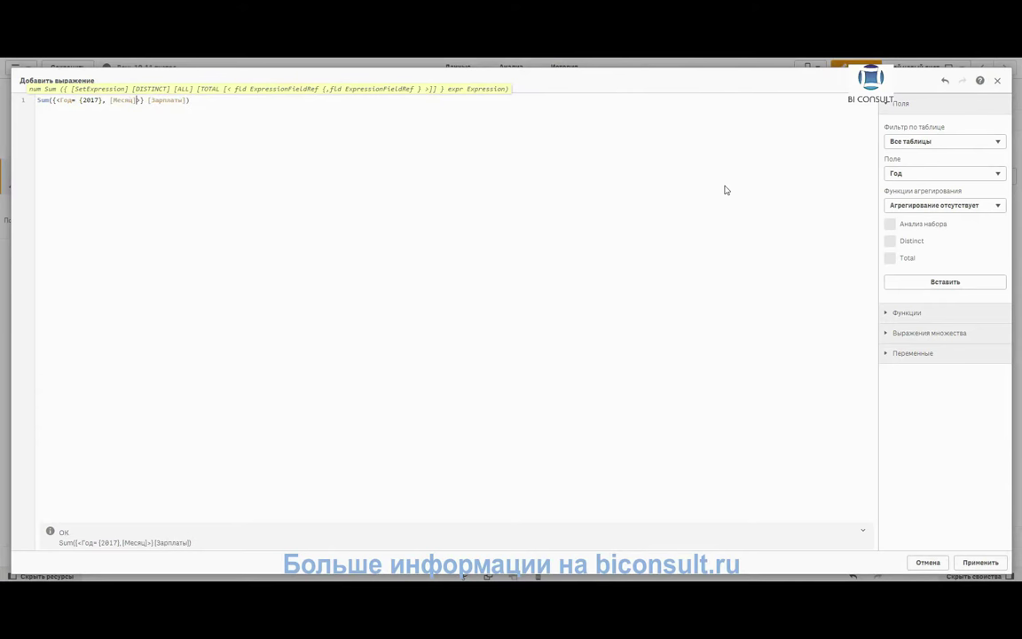
text(=)
click(981, 563)
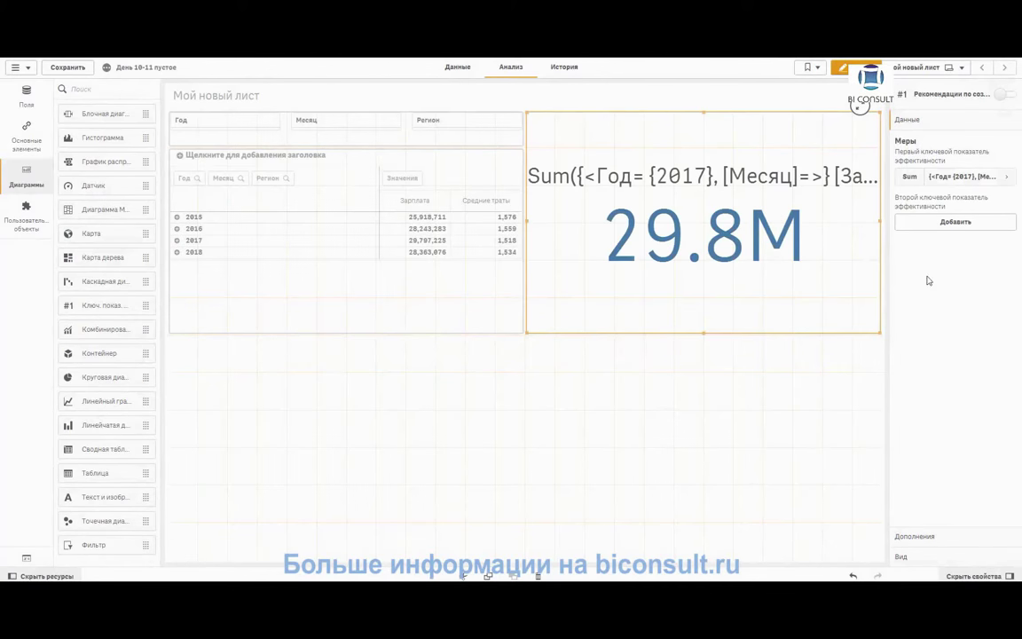
- Label the KPI measure Суммарная зарплата 2017
click(958, 177)
click(982, 246)
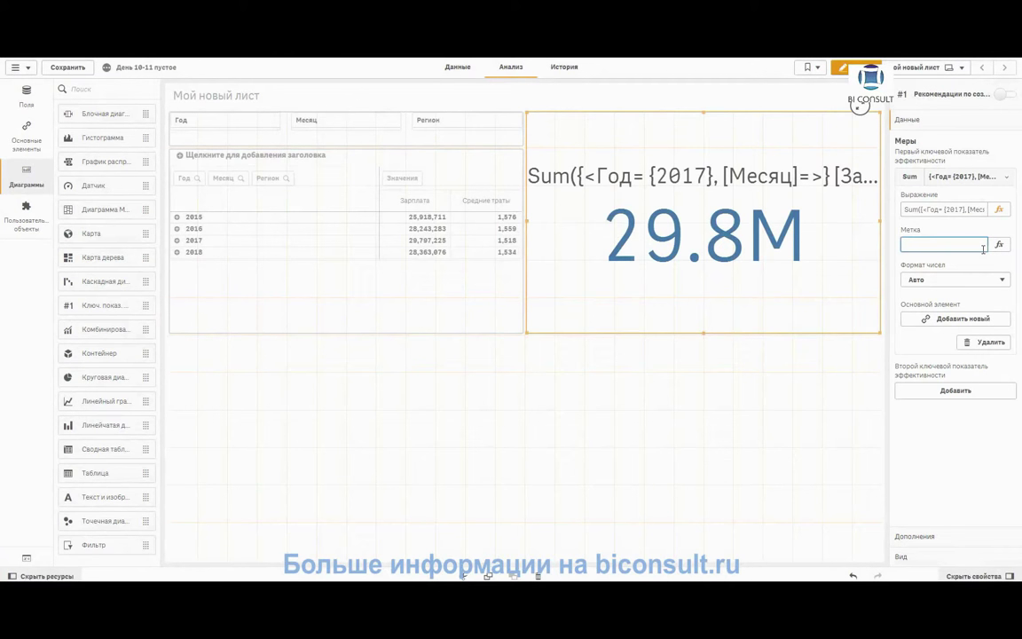
text(Св)
key(BackSpace)
text(уммарная зарплата 2017)
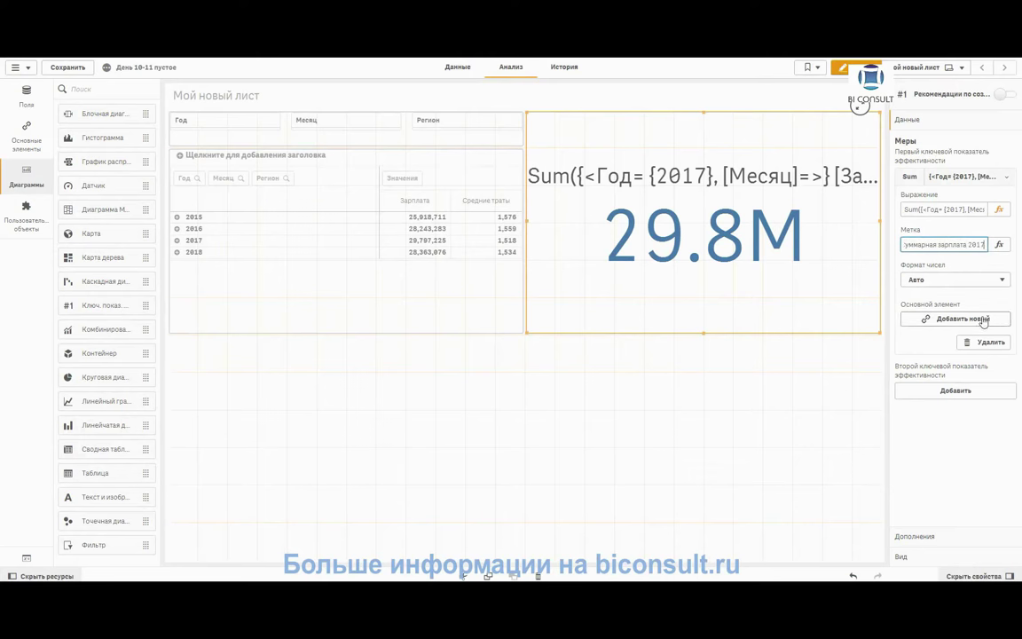
click(1005, 416)
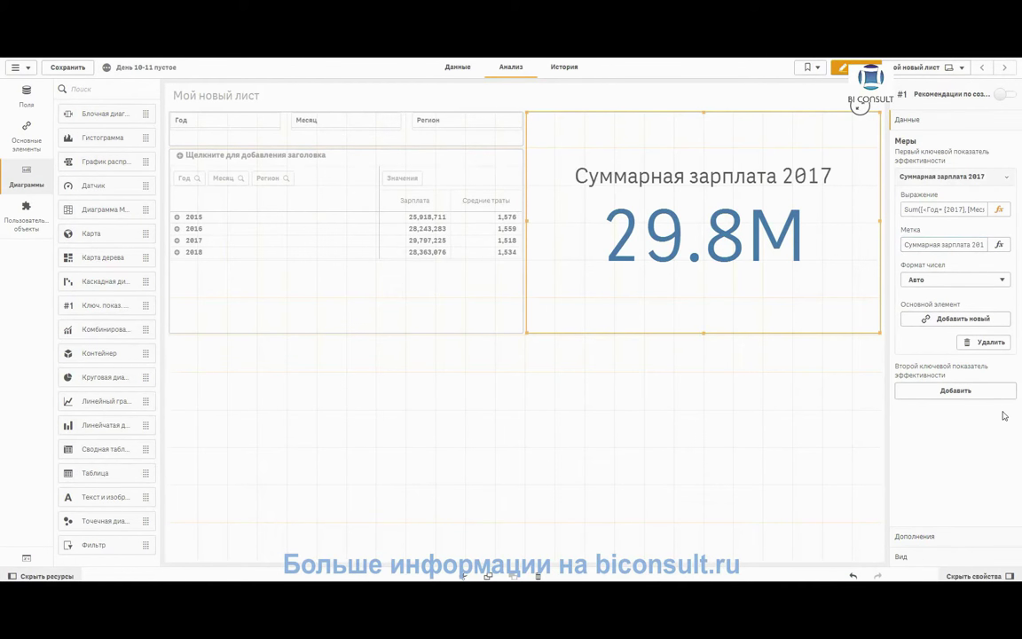
- Set the KPI measure's number format to Число with the 1,000 pattern
click(963, 278)
click(939, 302)
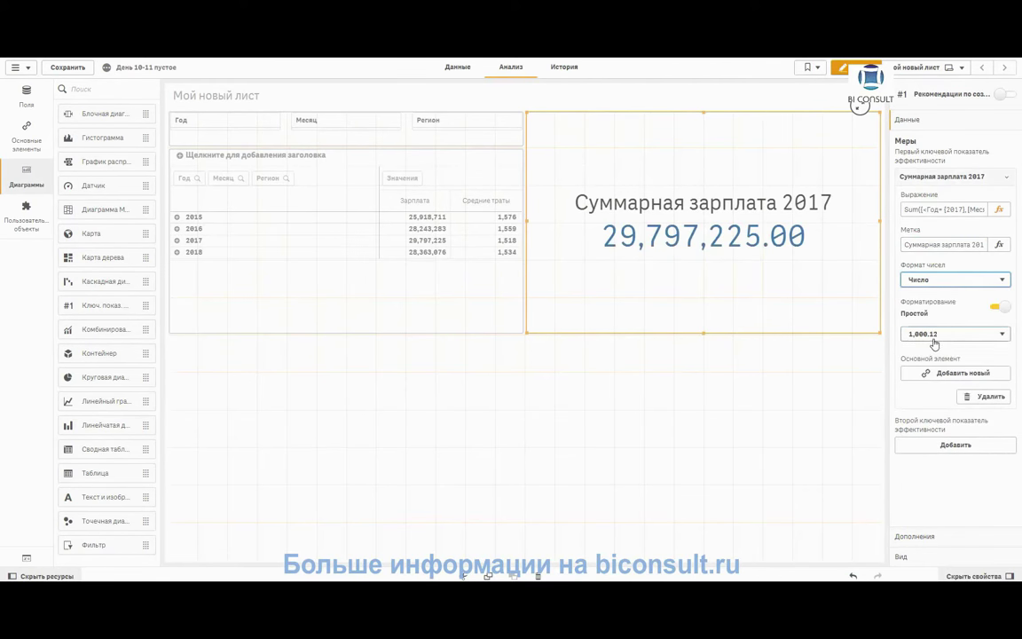
click(931, 335)
click(931, 349)
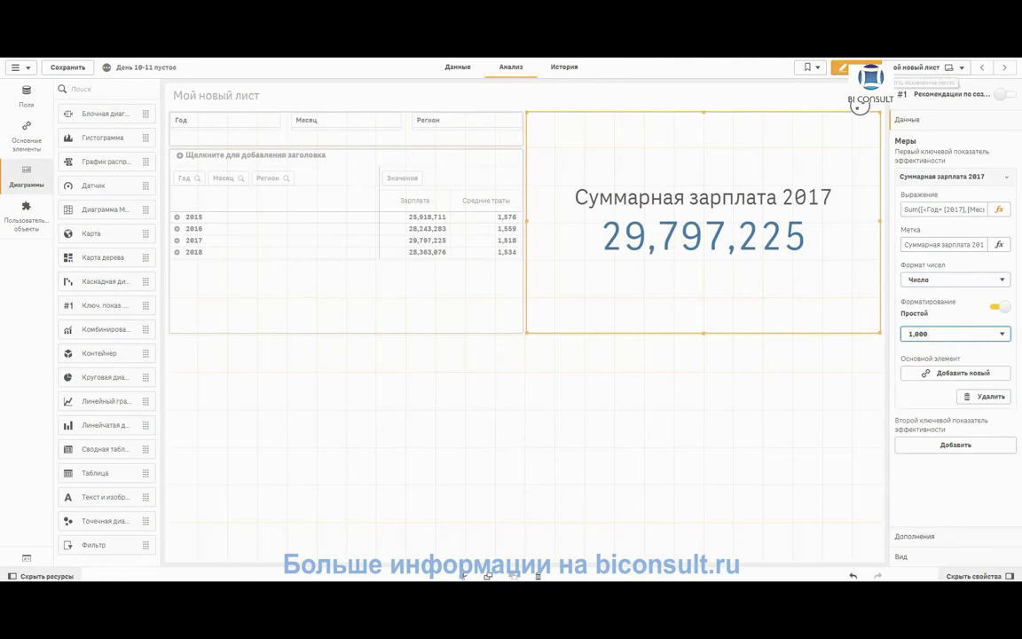
- Finish editing the sheet and filter Год to 2015 to test the KPI against the selection
click(841, 68)
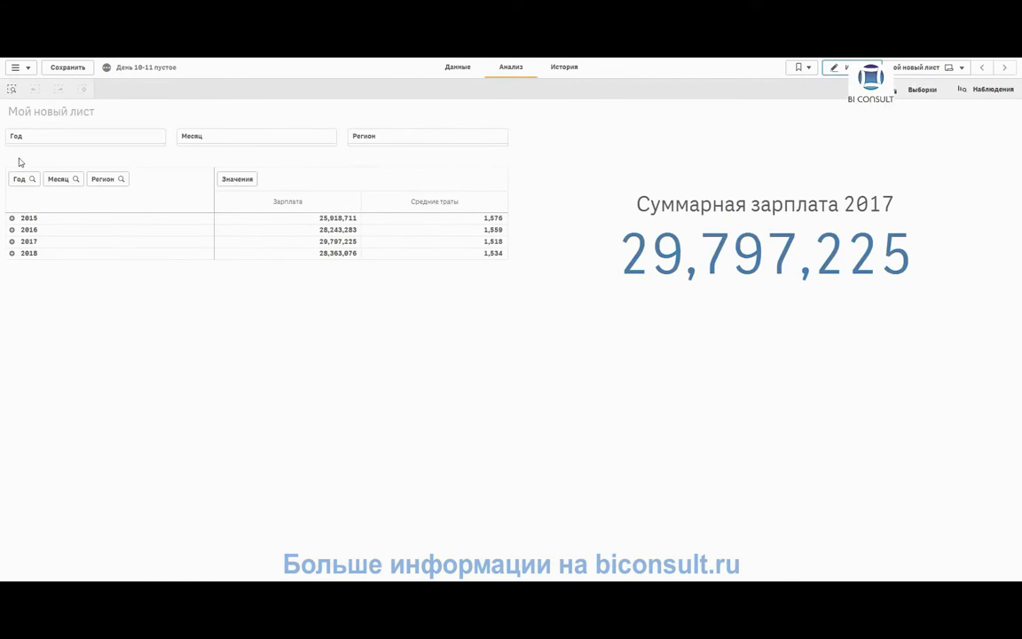
click(70, 136)
click(76, 205)
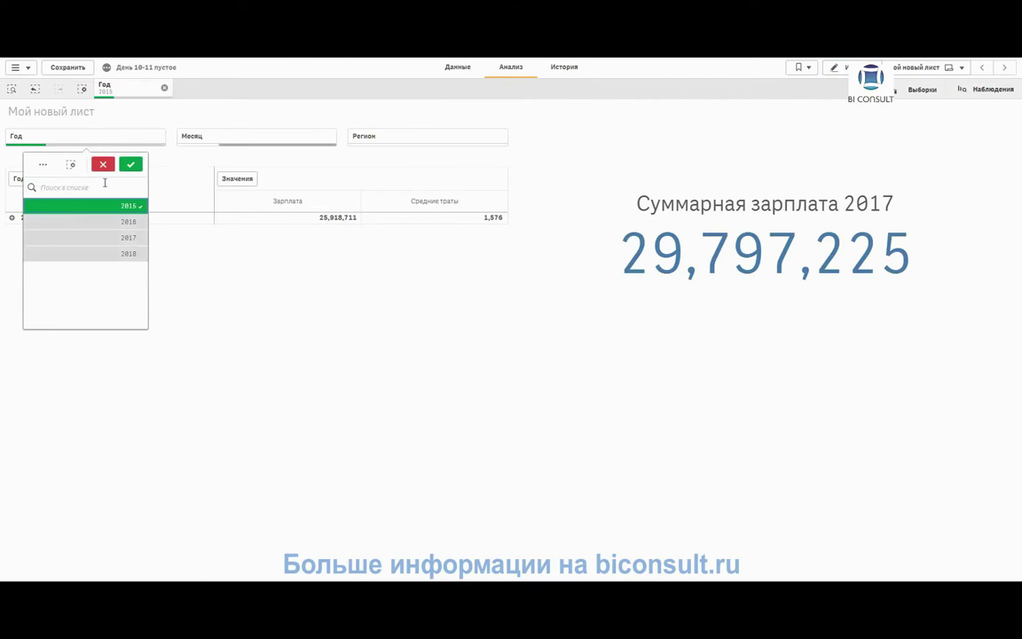
click(129, 166)
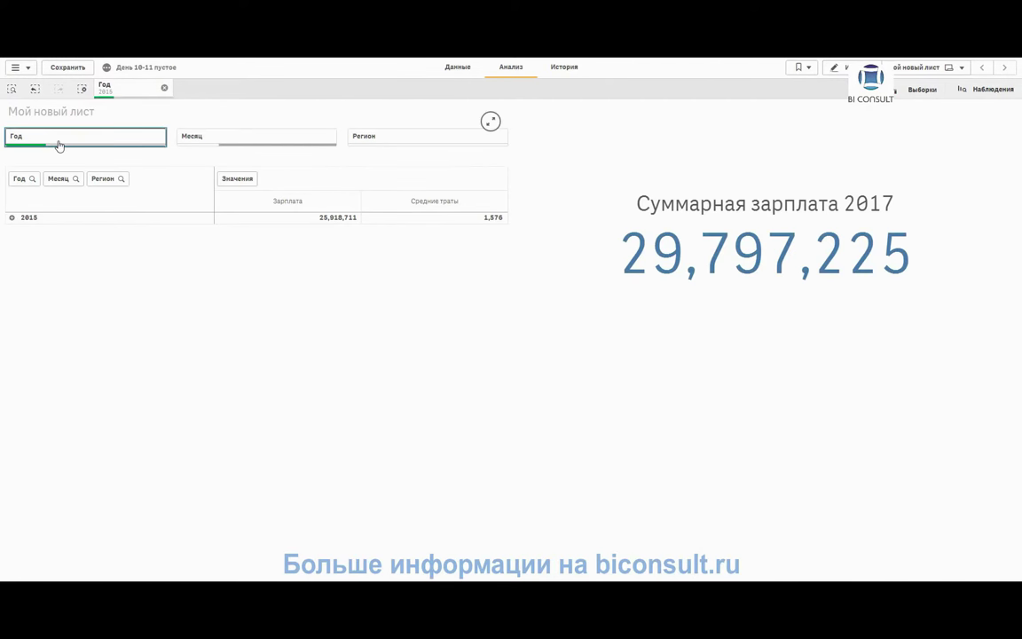
- Change the Год filter to 2017 to compare the pivot table's salary with the KPI
click(105, 89)
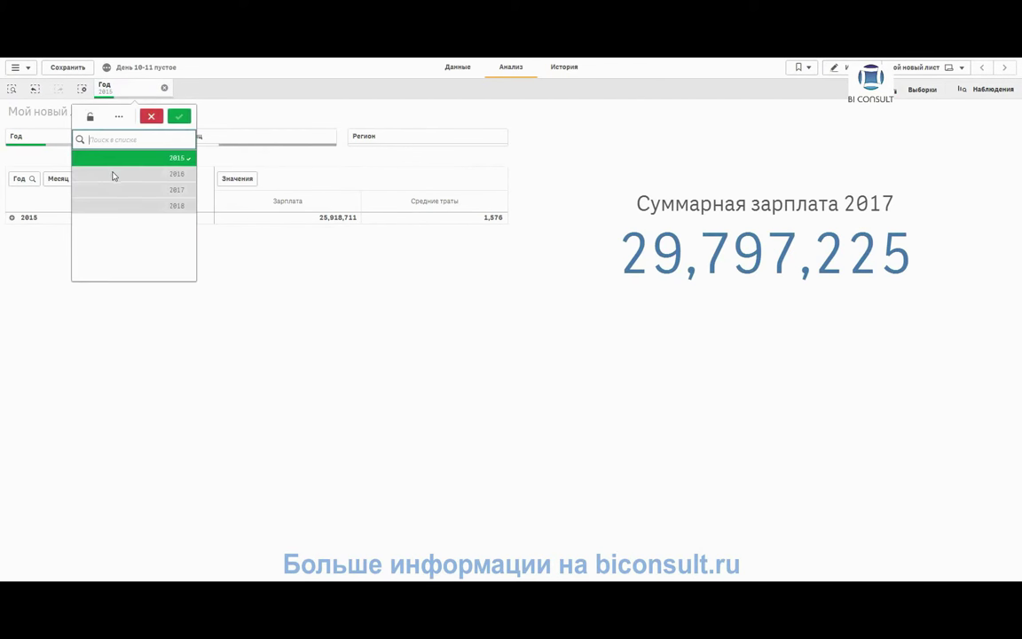
click(117, 190)
click(160, 158)
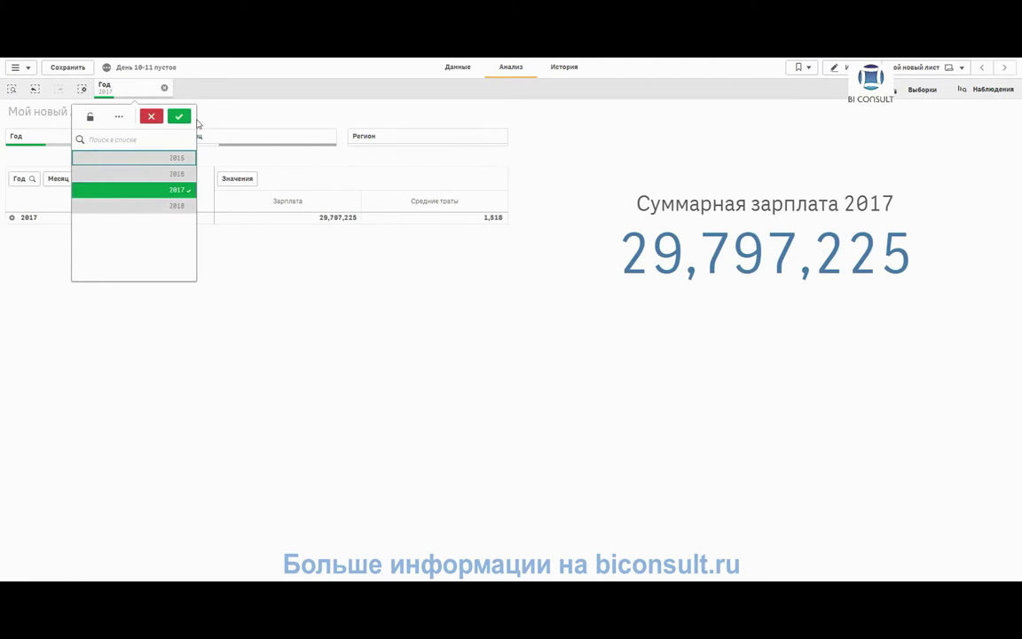
click(179, 116)
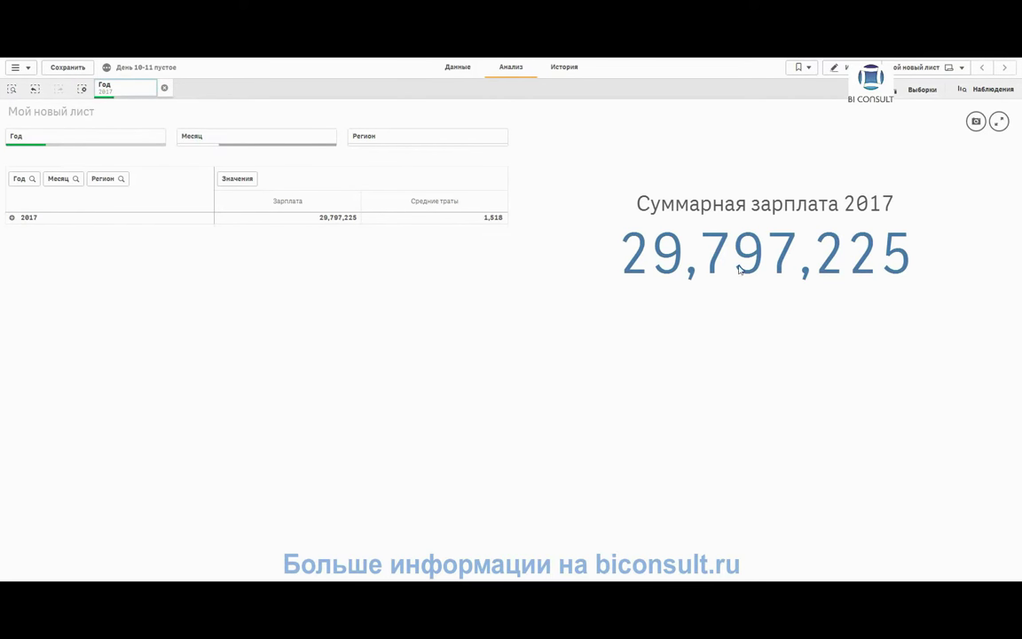
- Filter Регион to Алтайский край to test how the KPI reacts to a region selection
click(410, 142)
click(418, 207)
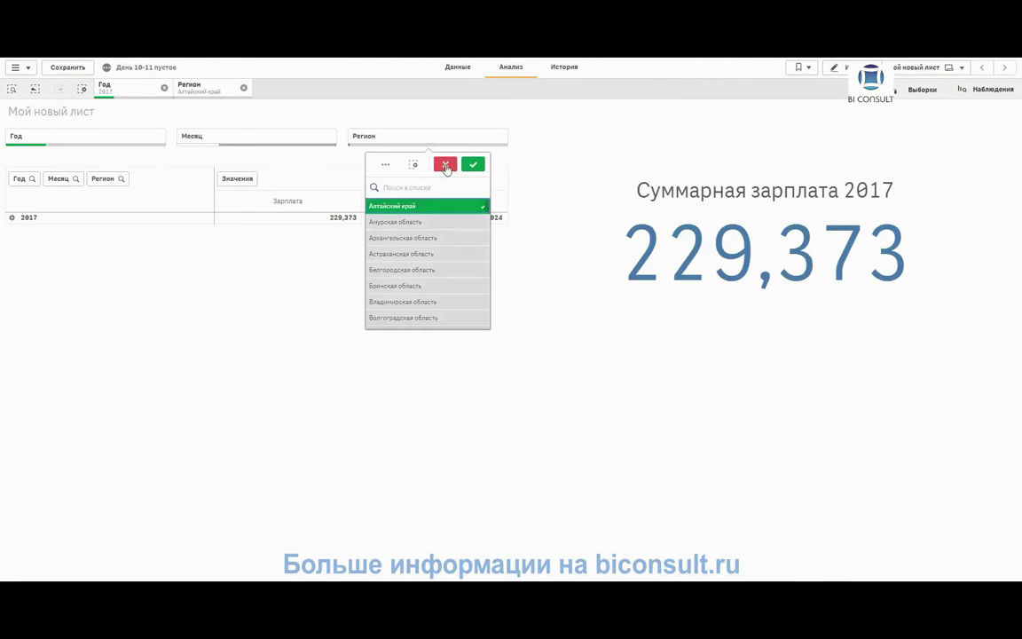
click(474, 165)
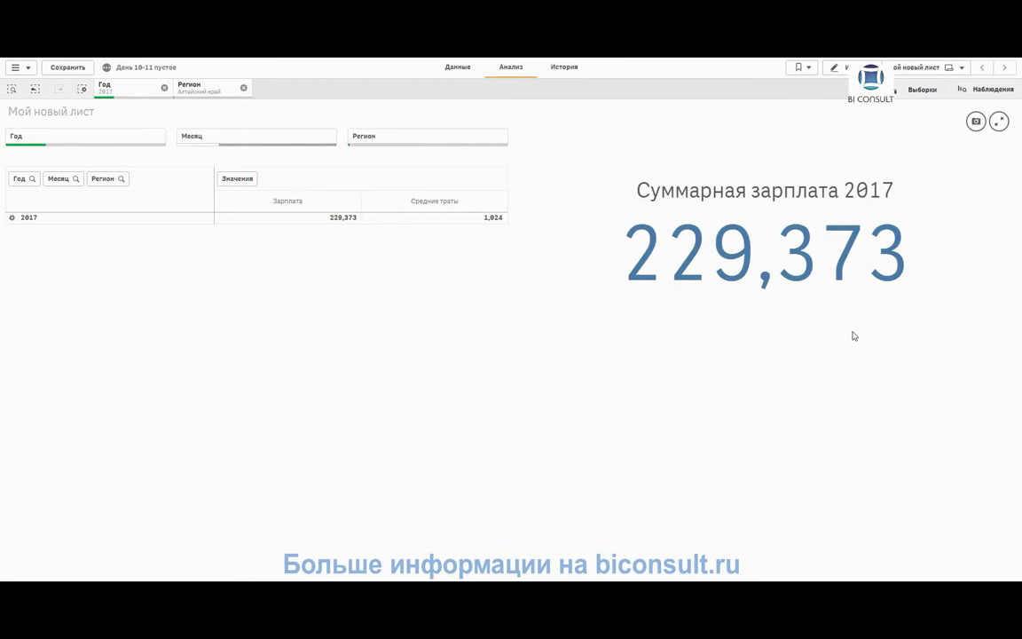
- Expand the 2017 and Авг.17 rows of the pivot table, and move the Регион dimension ahead of Год
click(10, 218)
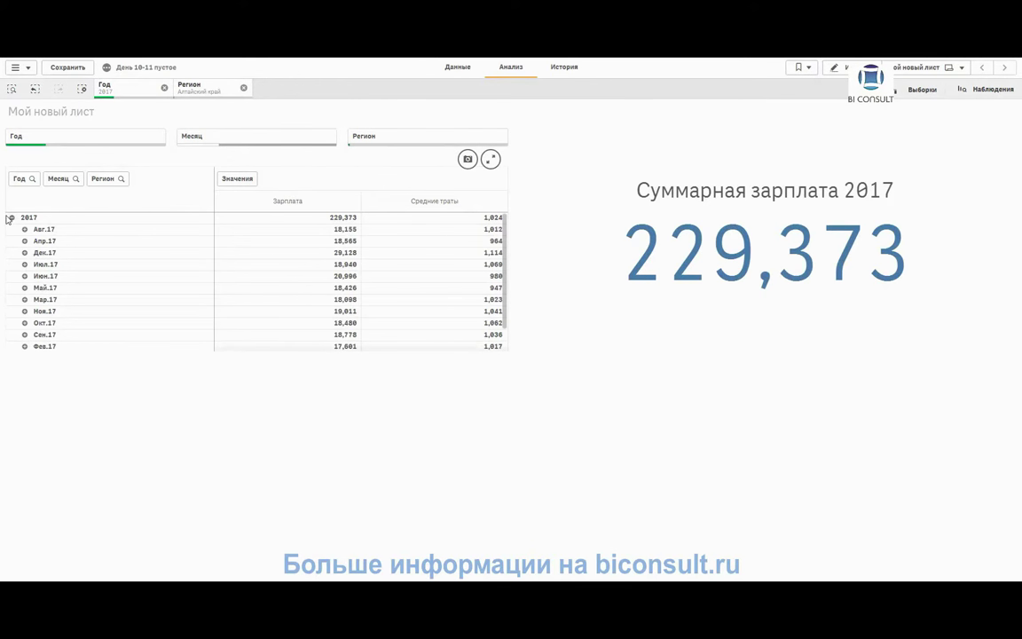
click(25, 229)
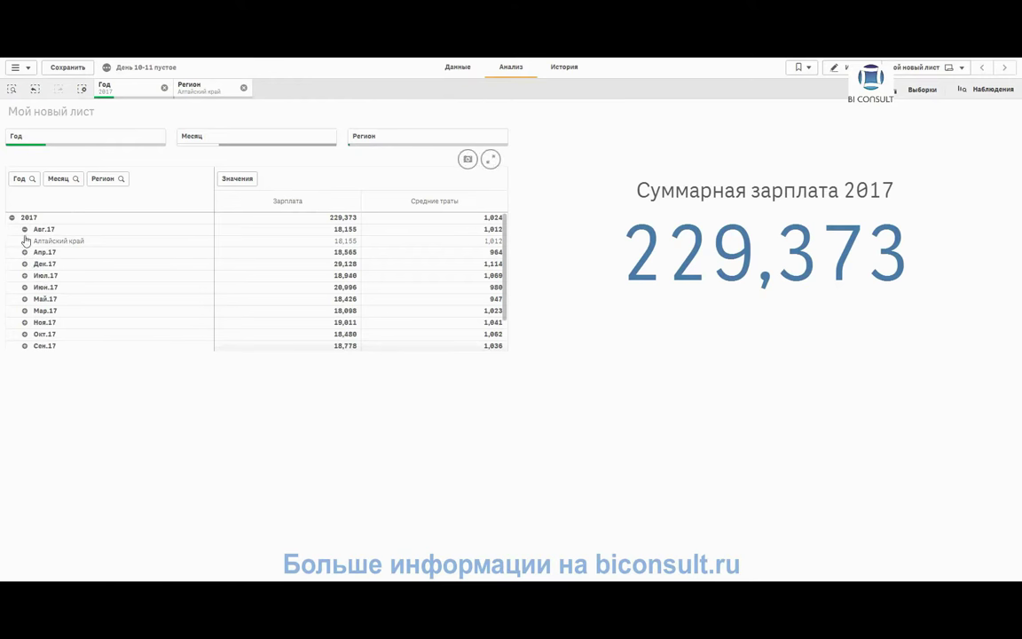
click(25, 229)
drag(107, 182, 29, 187)
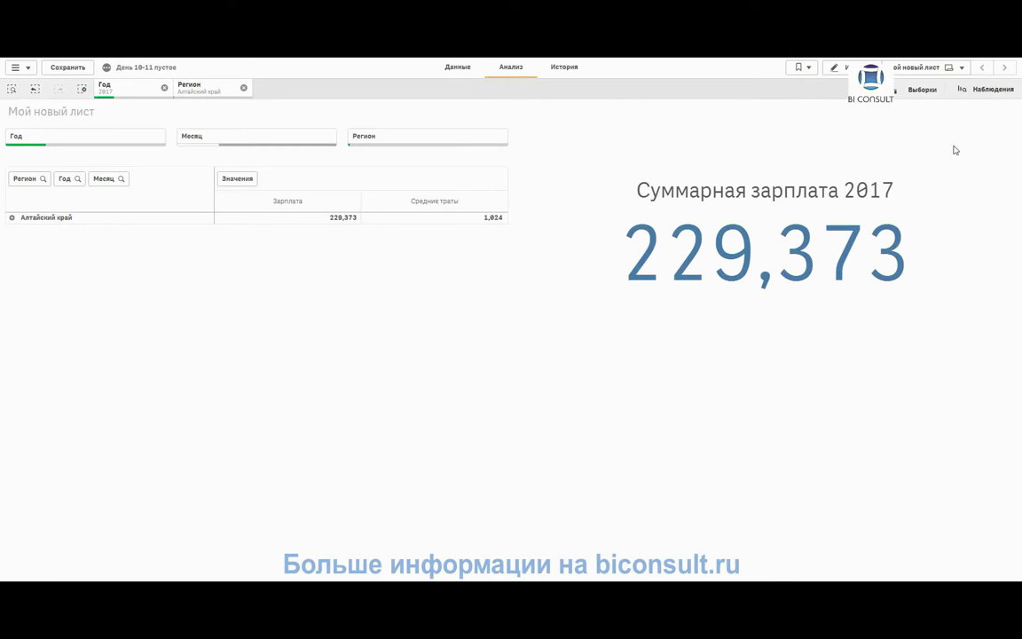
- Expand the Алтайский край row in the pivot table to examine its monthly salary and spending
click(263, 144)
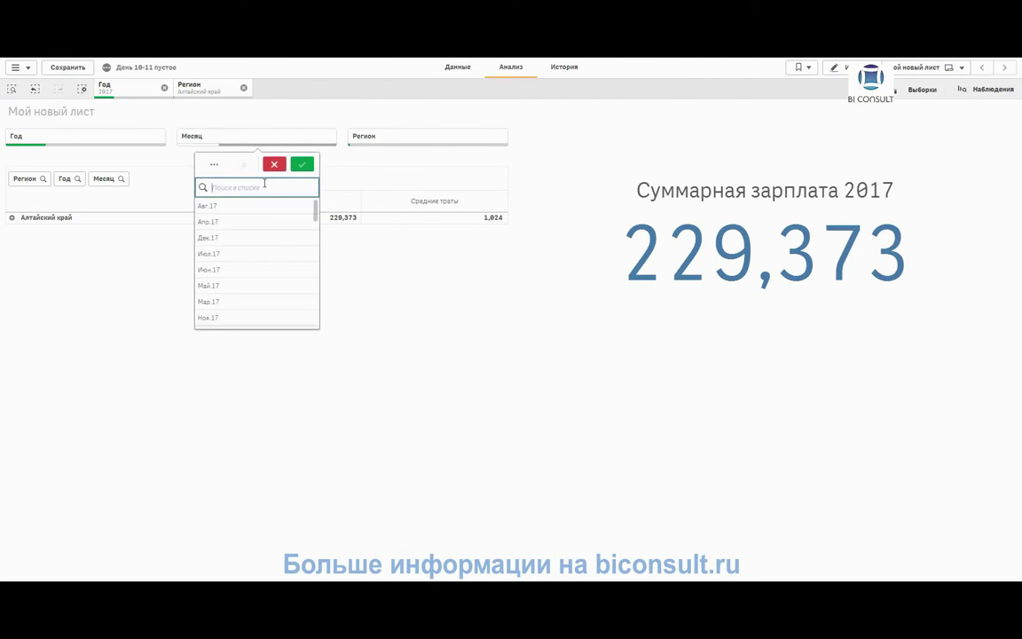
click(272, 166)
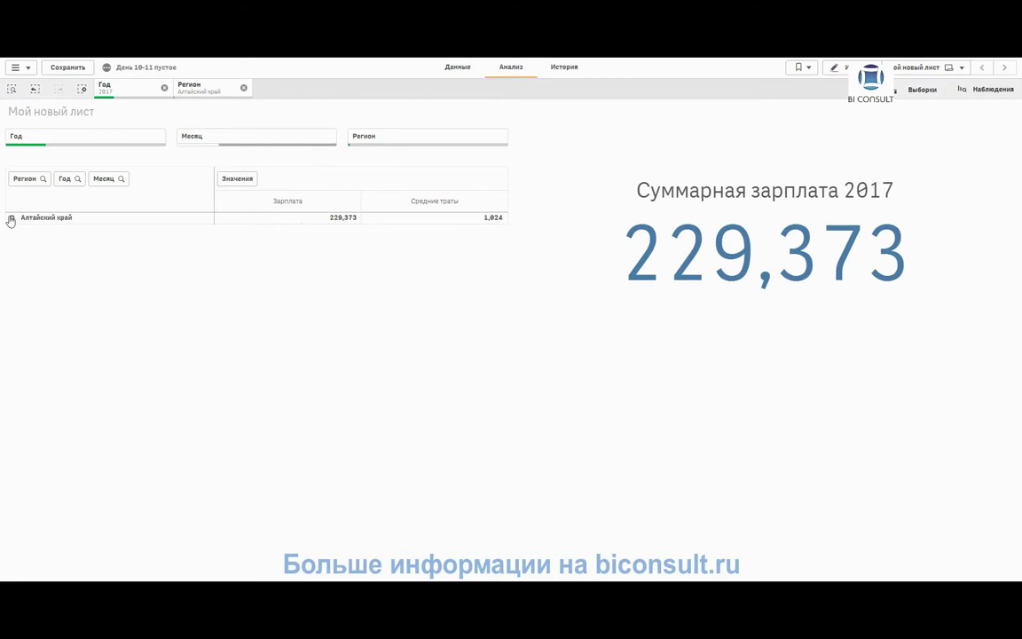
click(11, 218)
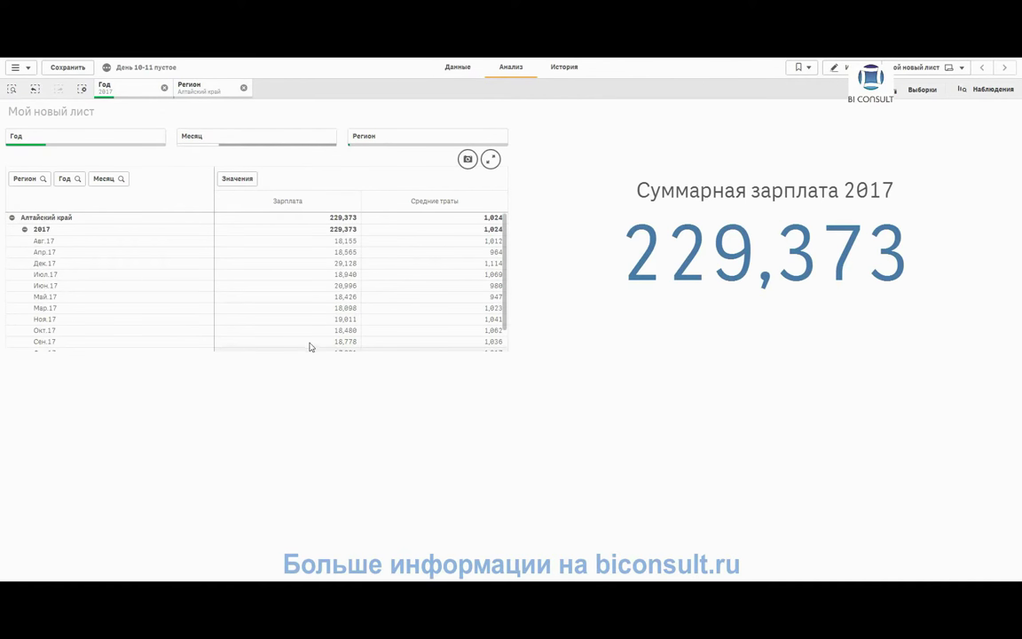
- Filter Месяц to Авг.17 to check that the KPI ignores the month, and clear the month selection
click(251, 138)
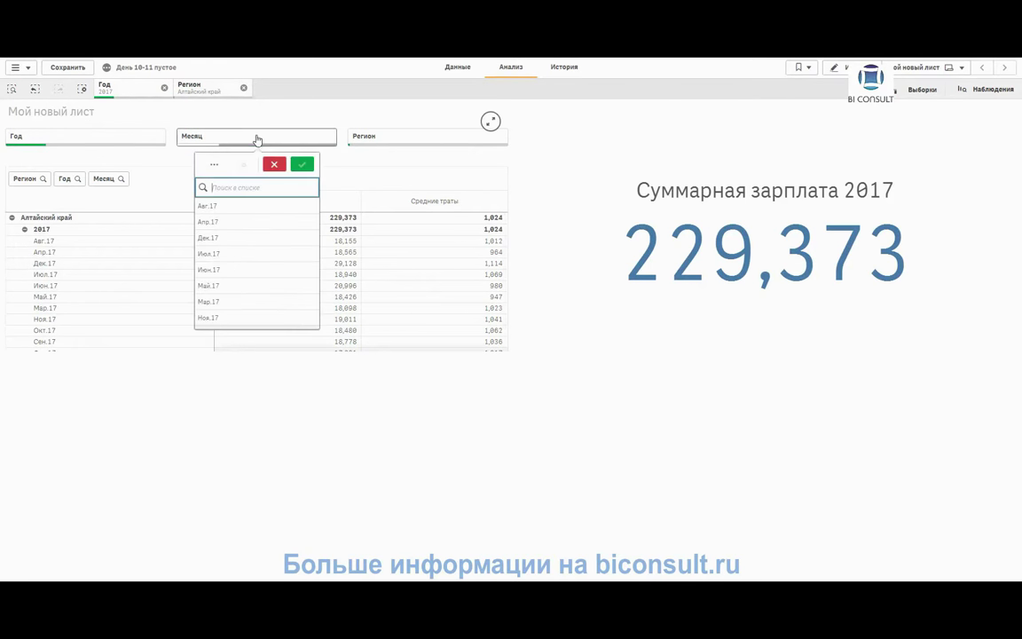
click(243, 210)
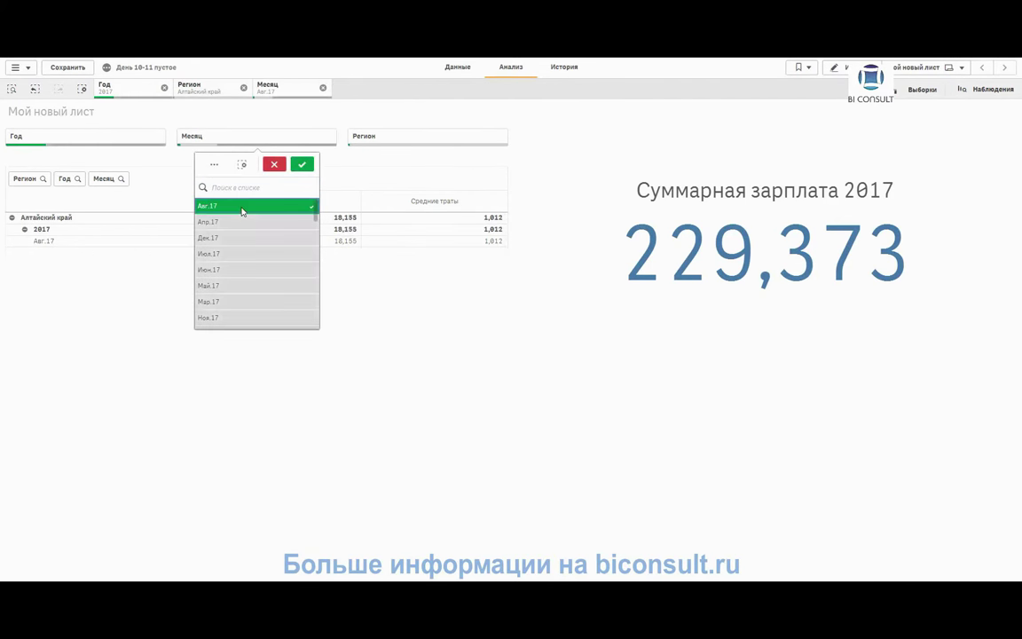
click(301, 164)
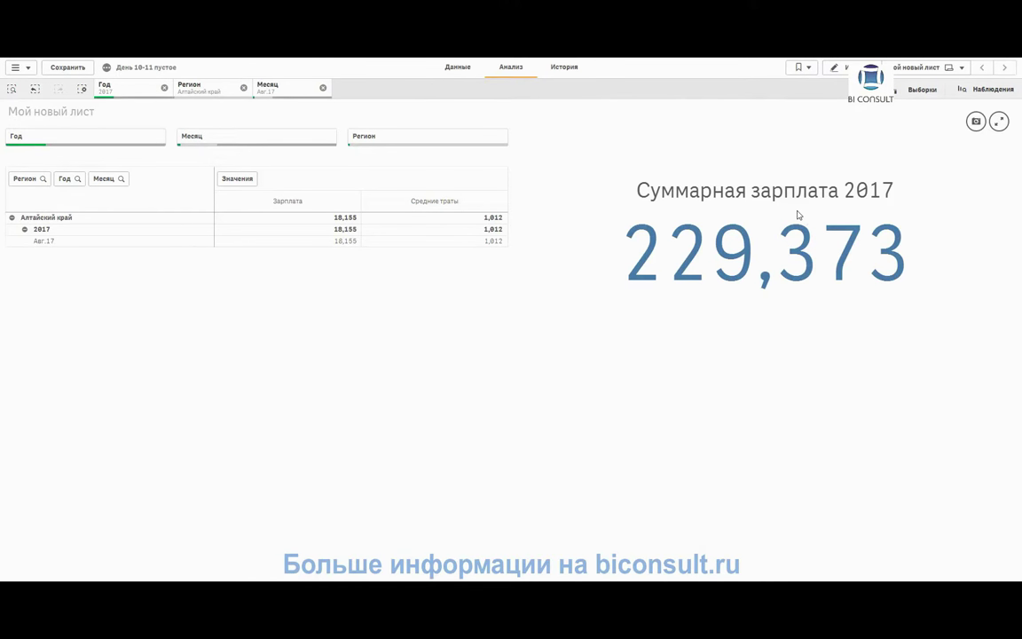
click(324, 90)
click(148, 95)
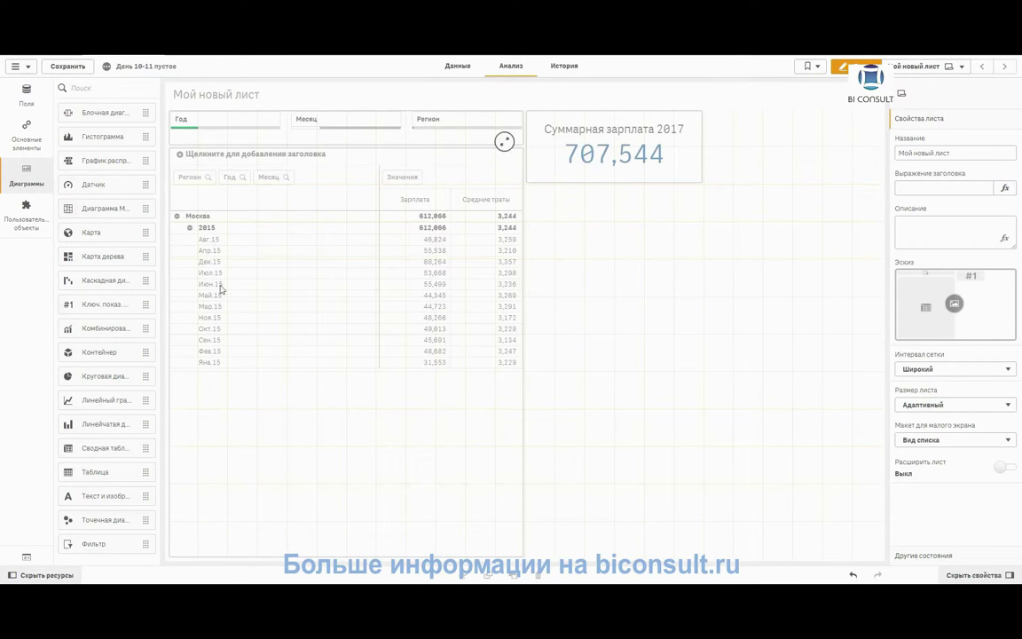
- Place a second KPI beside the 2017 salary KPI and open the expression editor for its measure
drag(96, 307, 772, 167)
click(941, 176)
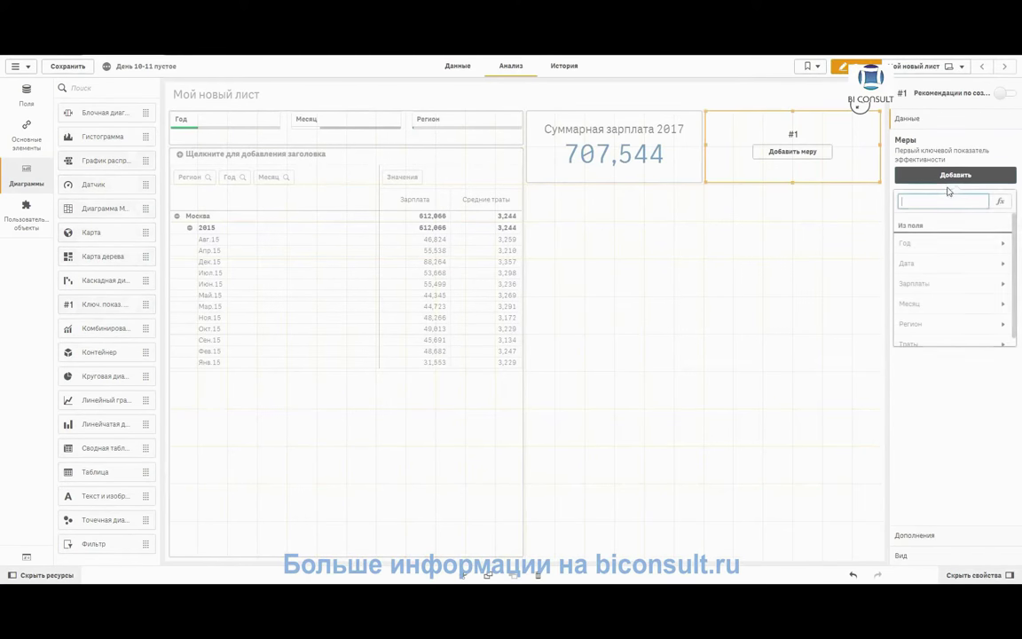
click(1001, 203)
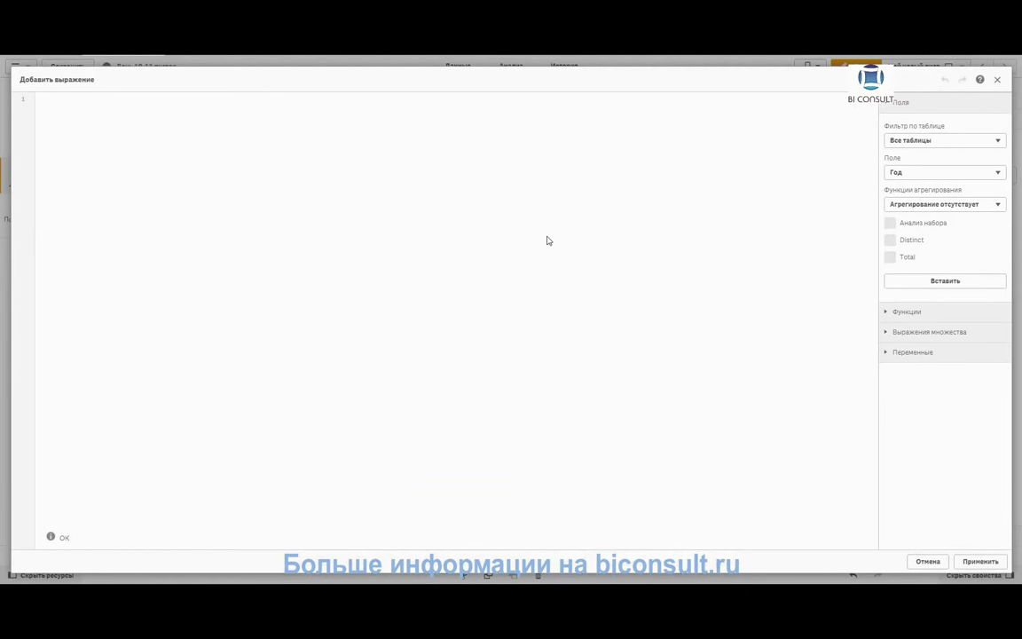
- Write the measure Avg({<>}[Траты]) with an empty set modifier
text(av)
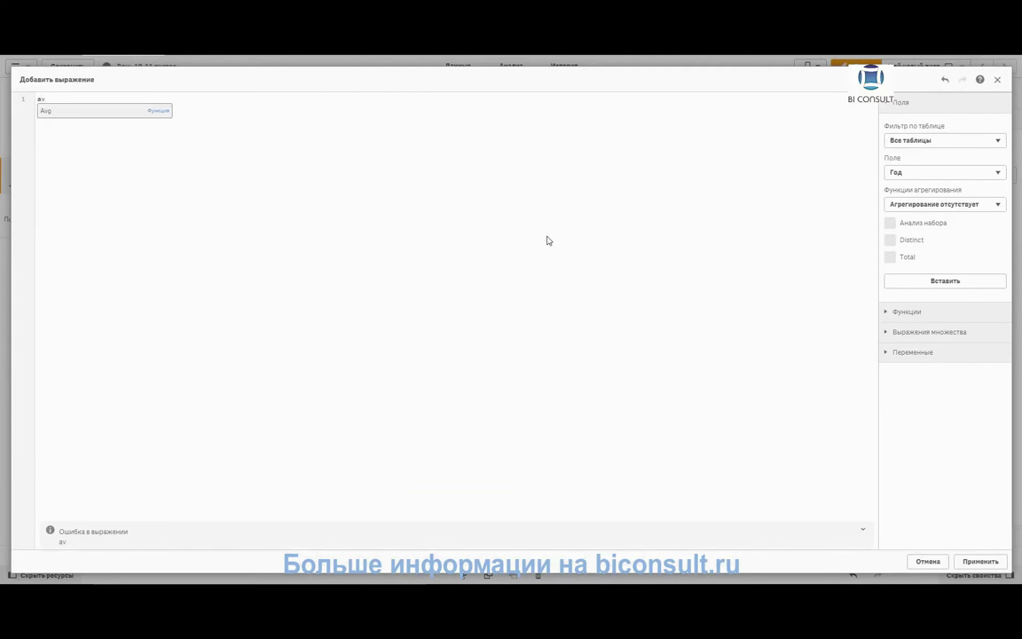
key(Return)
text(()
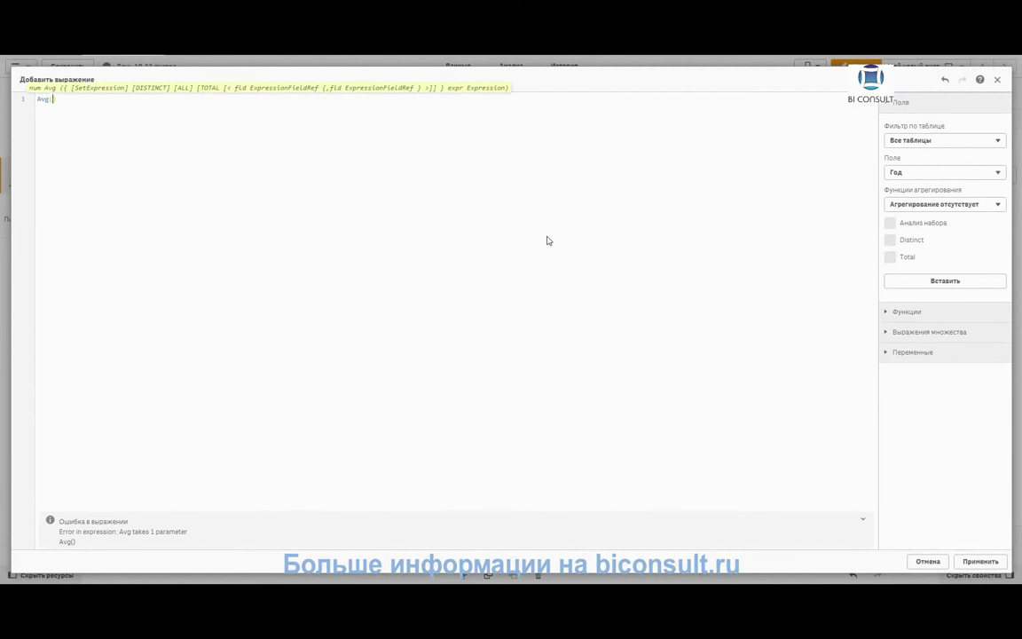
text(Траты)
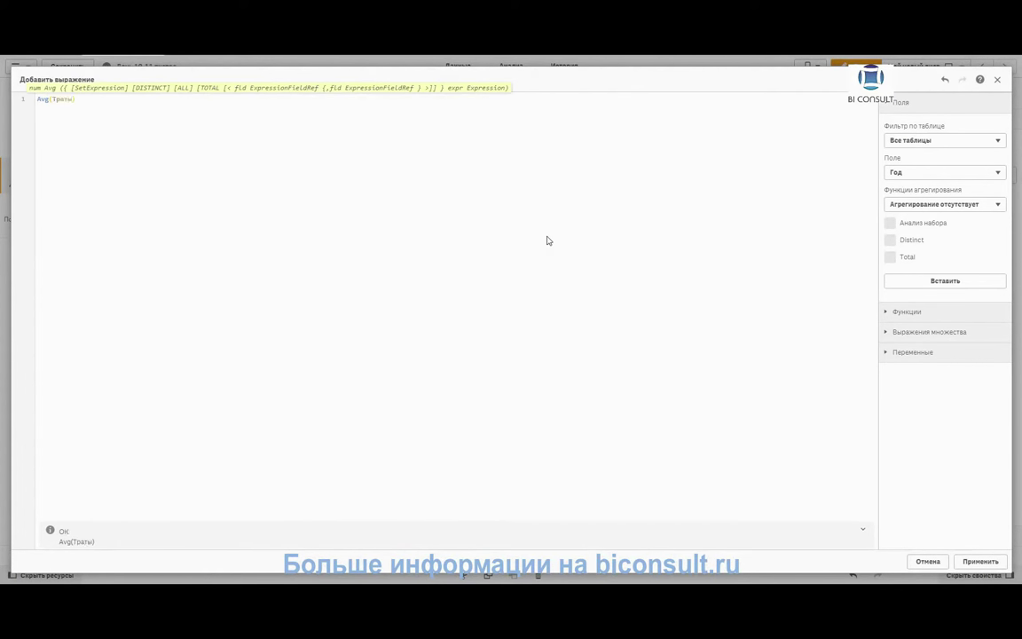
text())
text([)
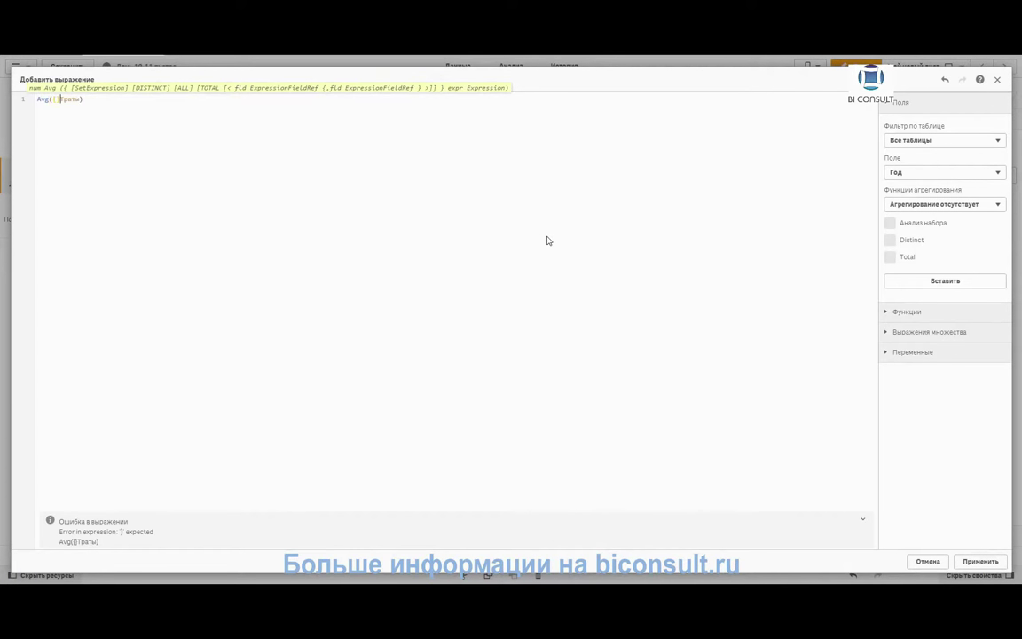
text(<>)
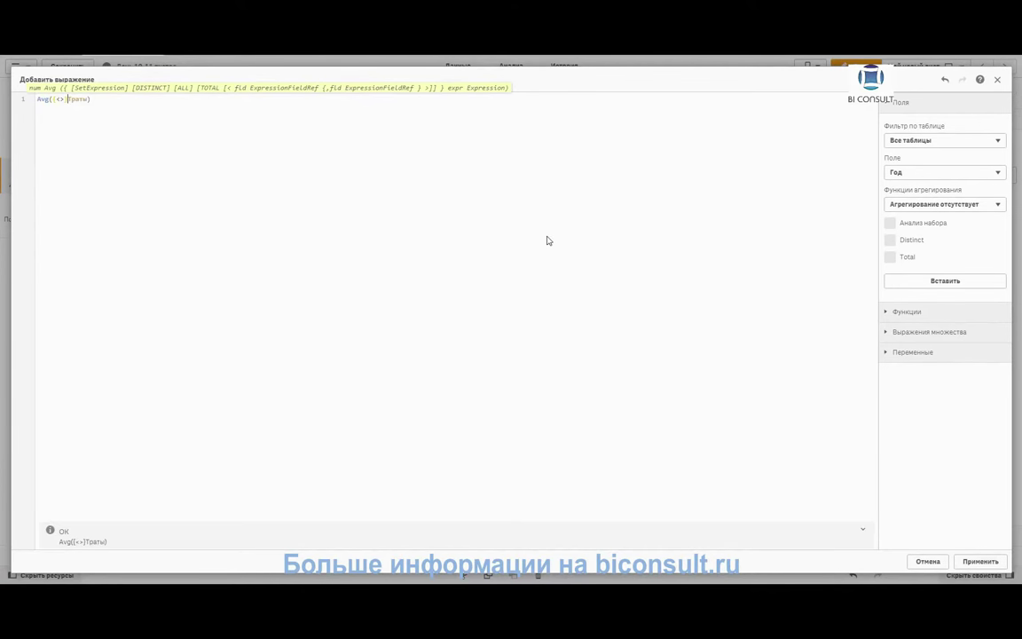
text([)
key(BackSpace)
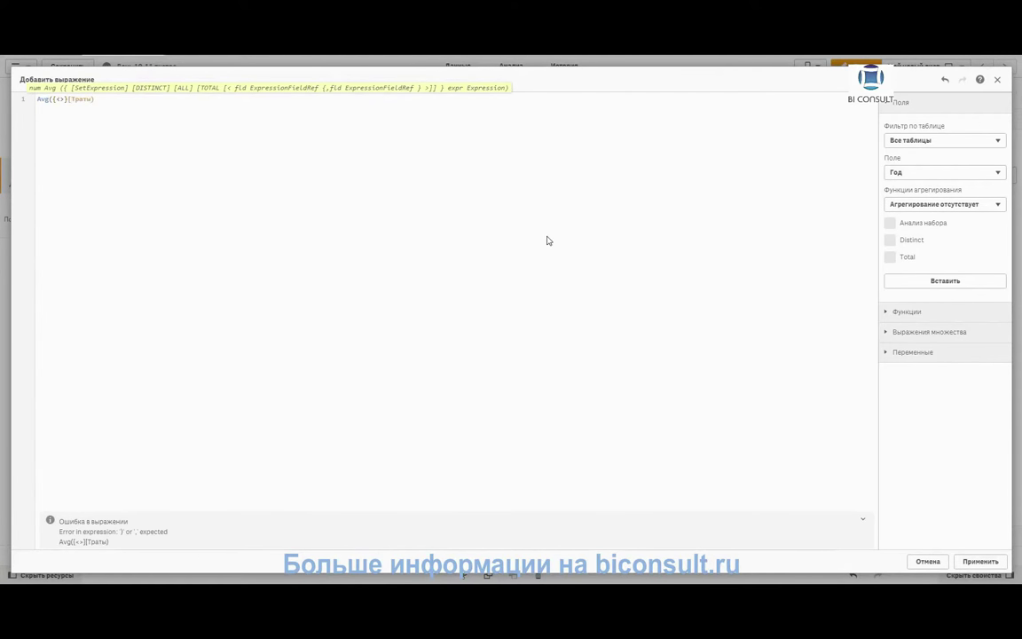
text(]))
- Restrict the region in the set modifier with Регион={Москва}
key(Left)
key(Left)
key(Left)
key(Left)
key(Left)
key(Left)
key(Left)
key(Left)
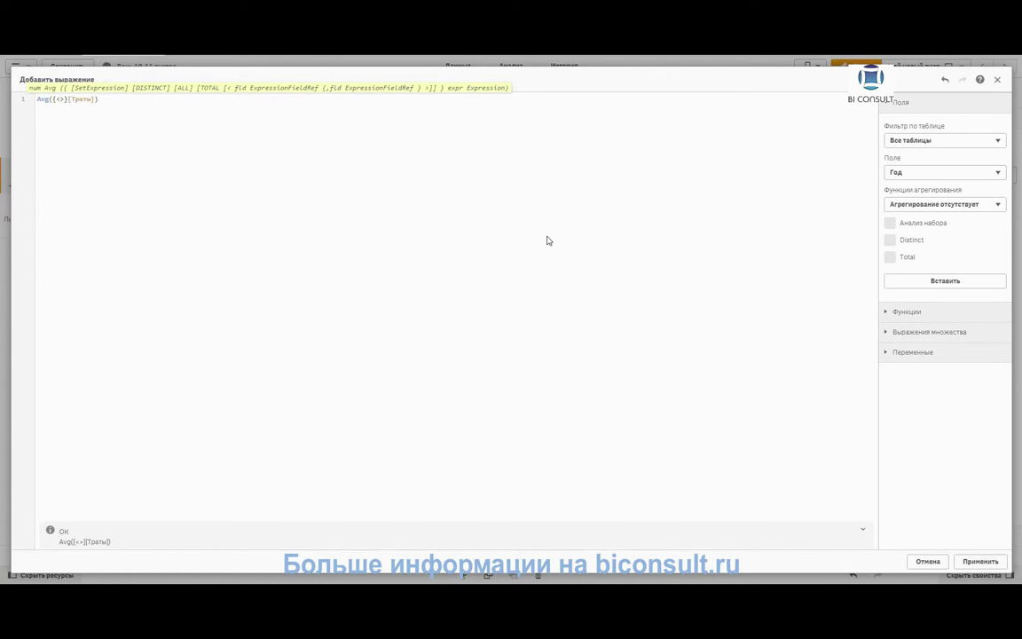
text(Регио)
text(н)
text(=)
text({})
text(Москва)
text(')
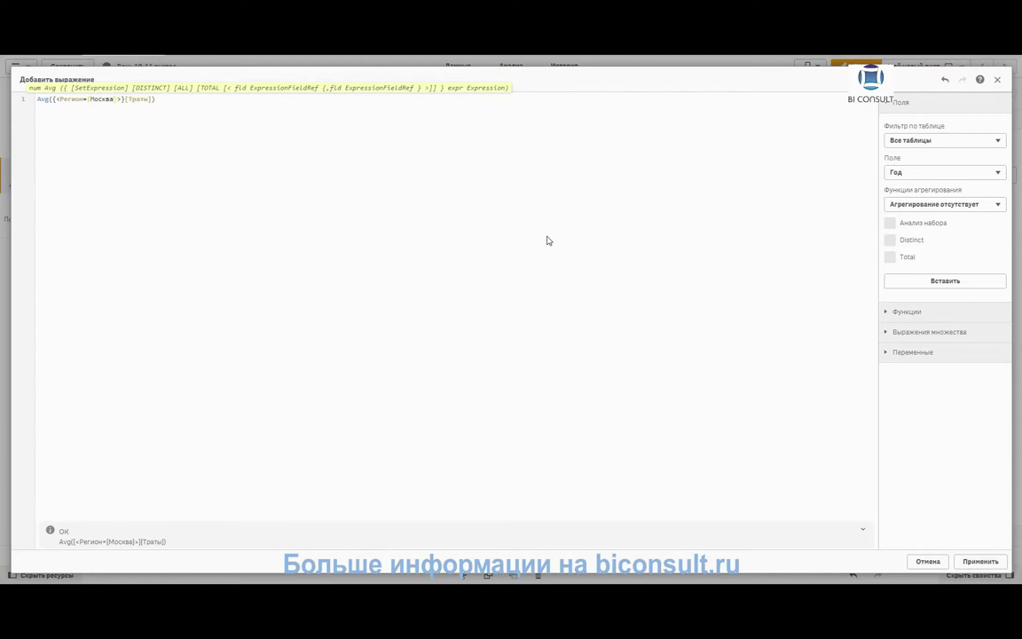
text(,)
key(BackSpace)
- Add the month condition [Месяц]={Авг.15} after the region in the set modifier
key(Right)
text(,)
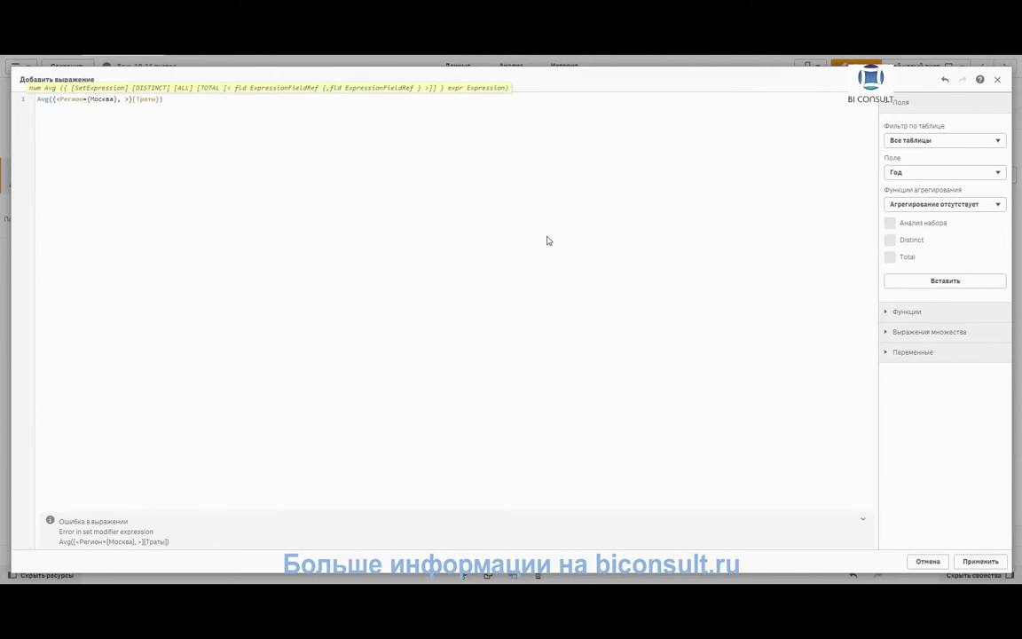
text(Мес)
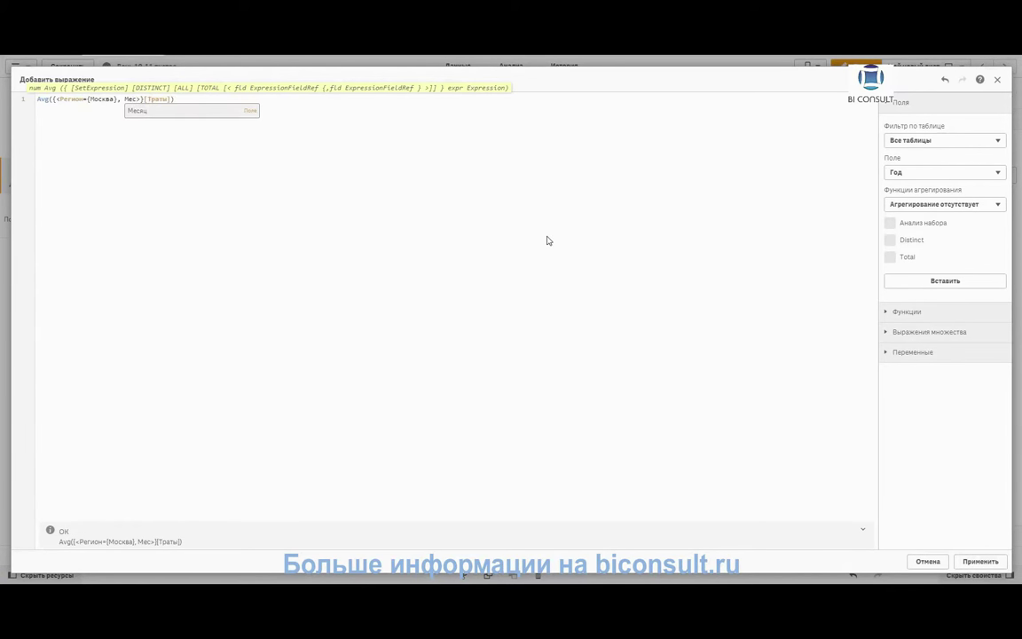
key(Return)
text(=)
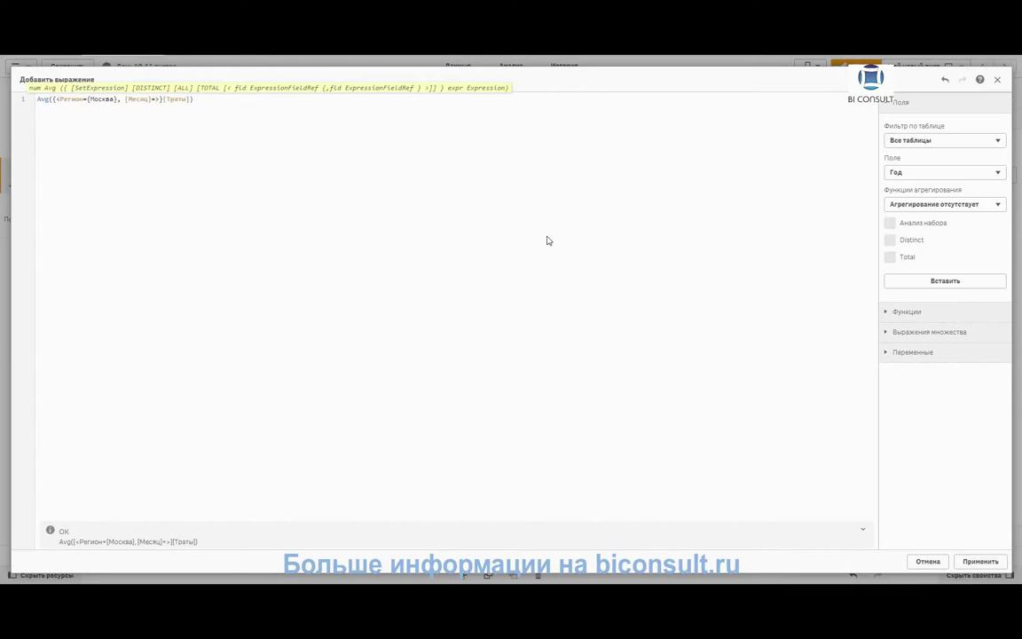
text({)
text(Авг.15)
- Add Год= to the set modifier so the year selection is ignored, and apply the expression
text(, год)
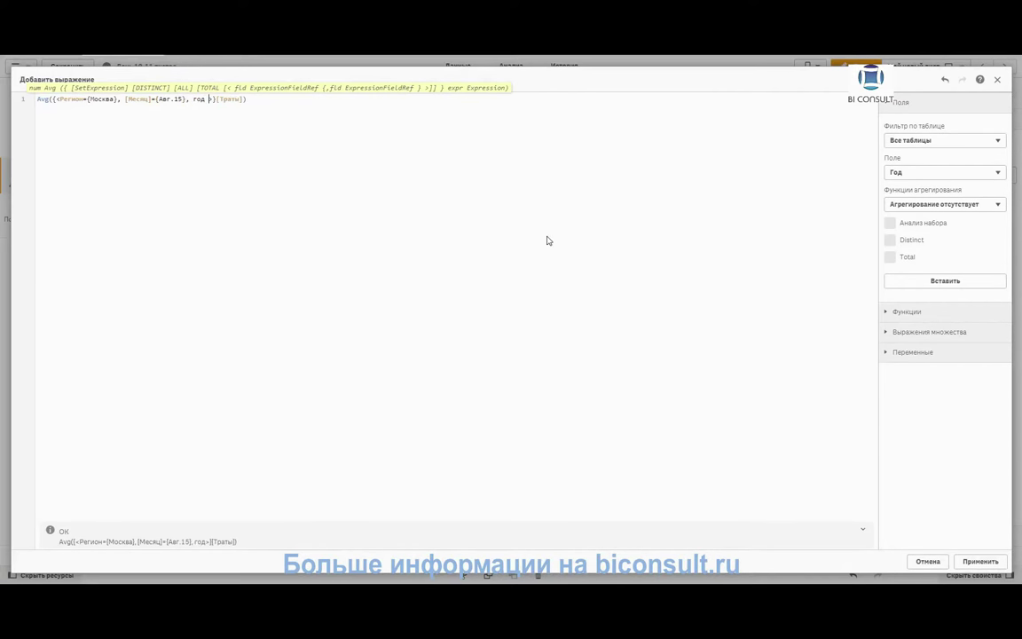
key(Left)
key(Left)
key(Left)
key(Delete)
text(Г)
key(Right)
text(=)
key(super+space)
text({)
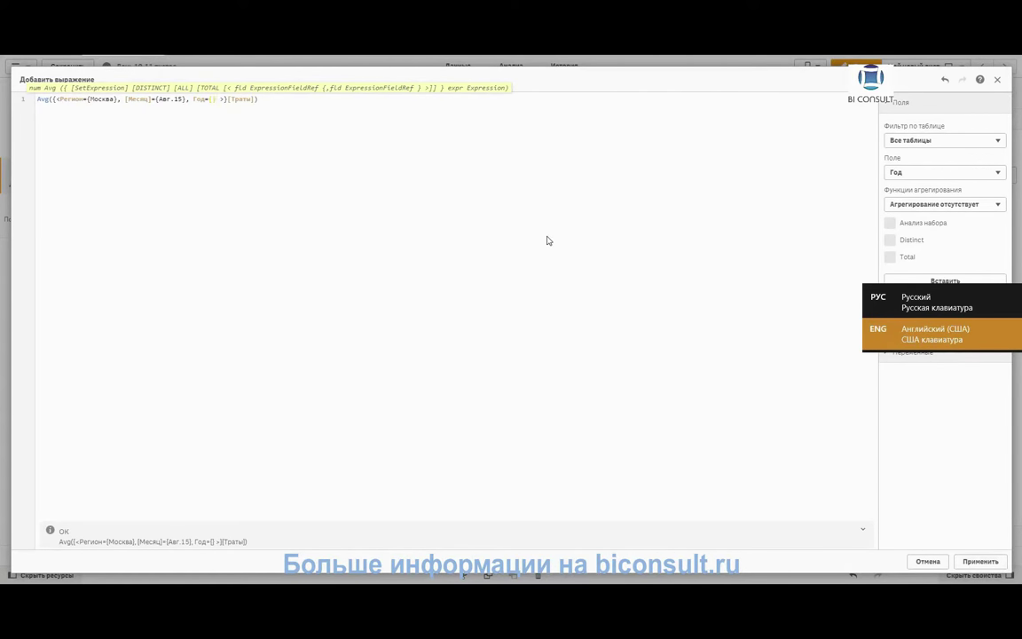
key(BackSpace)
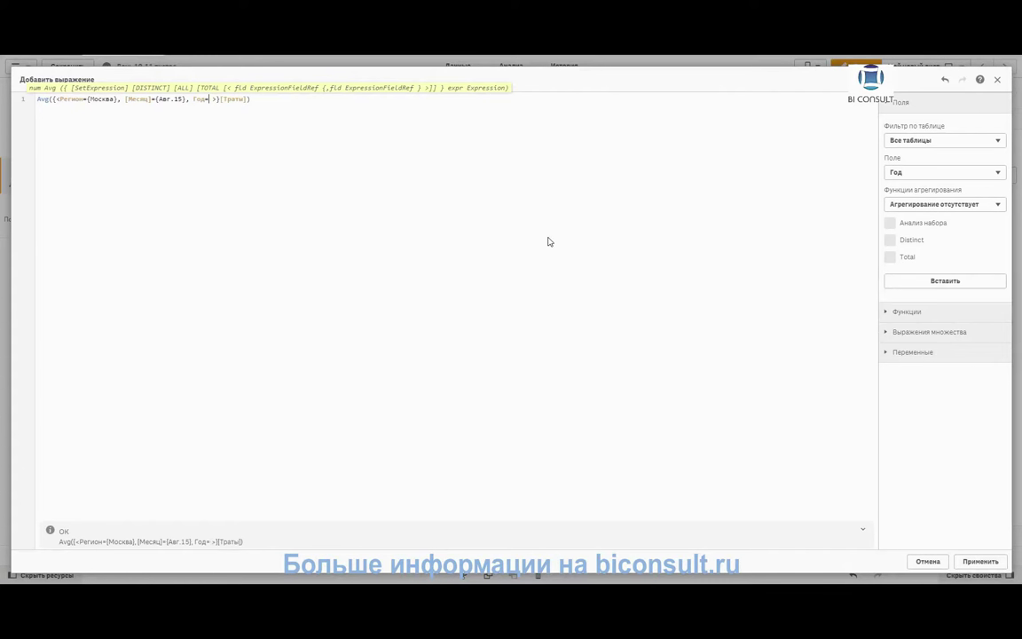
click(981, 561)
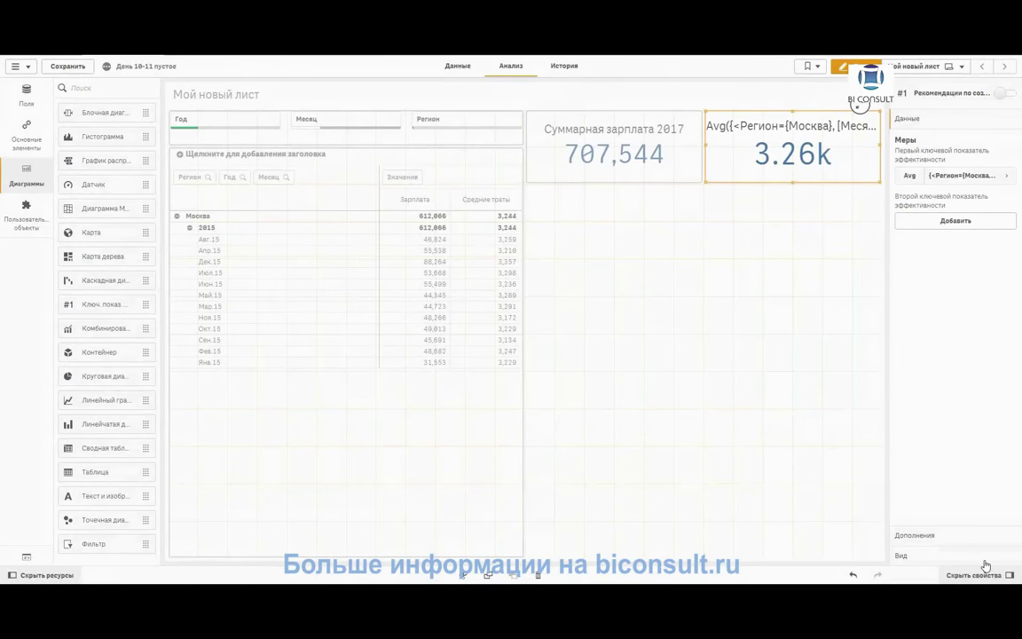
- Label the new KPI measure Средние траты (Москва авг.15)
click(941, 180)
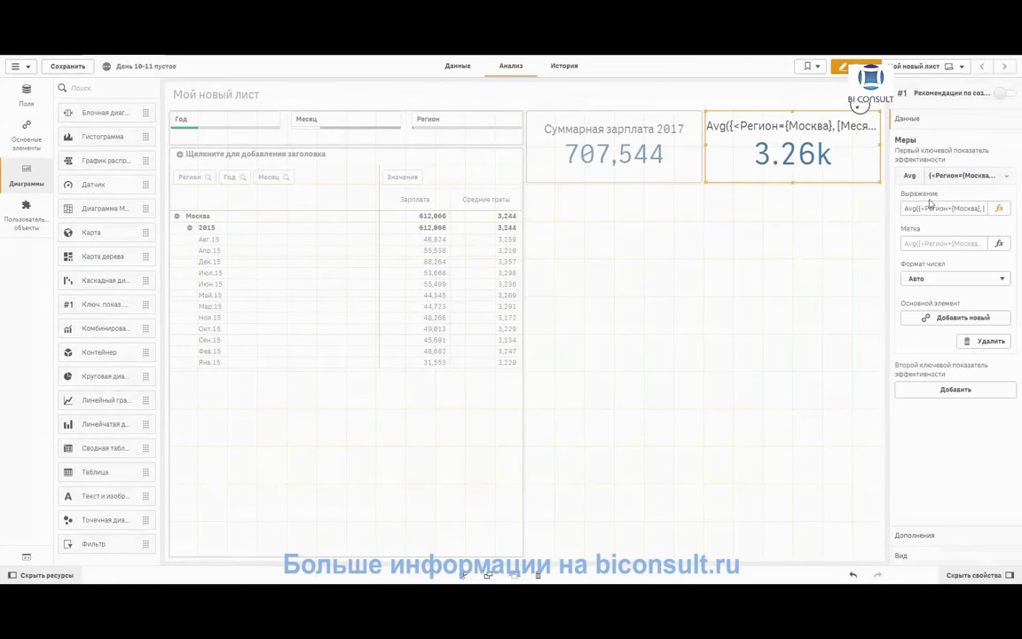
click(932, 244)
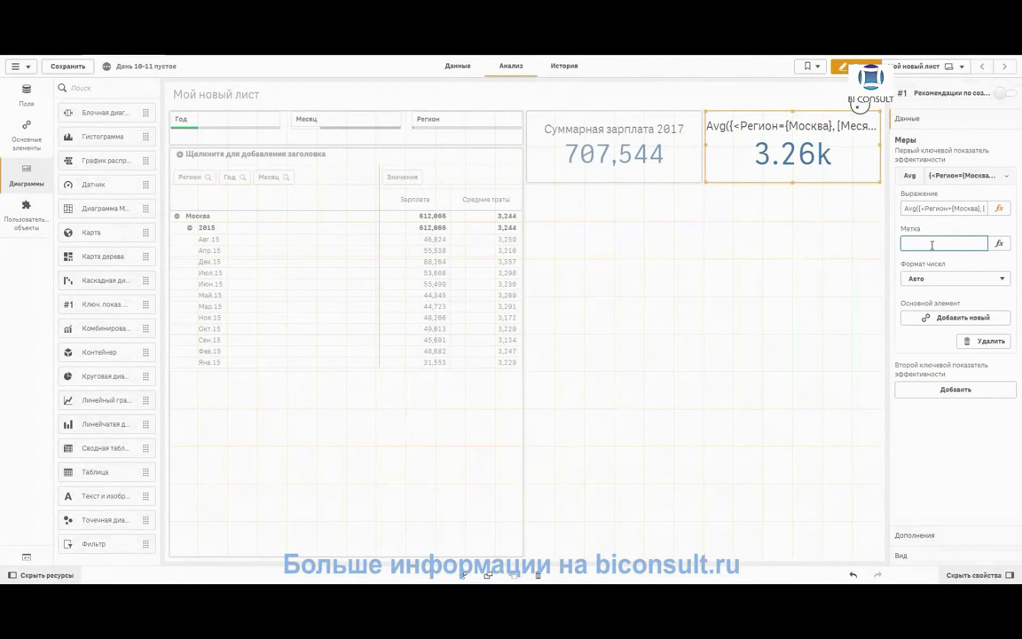
text(Средние траты (Москва авг.15))
key(Return)
- Format the Средние траты (Москва авг.15) KPI as Число with the 1,000 pattern
click(932, 278)
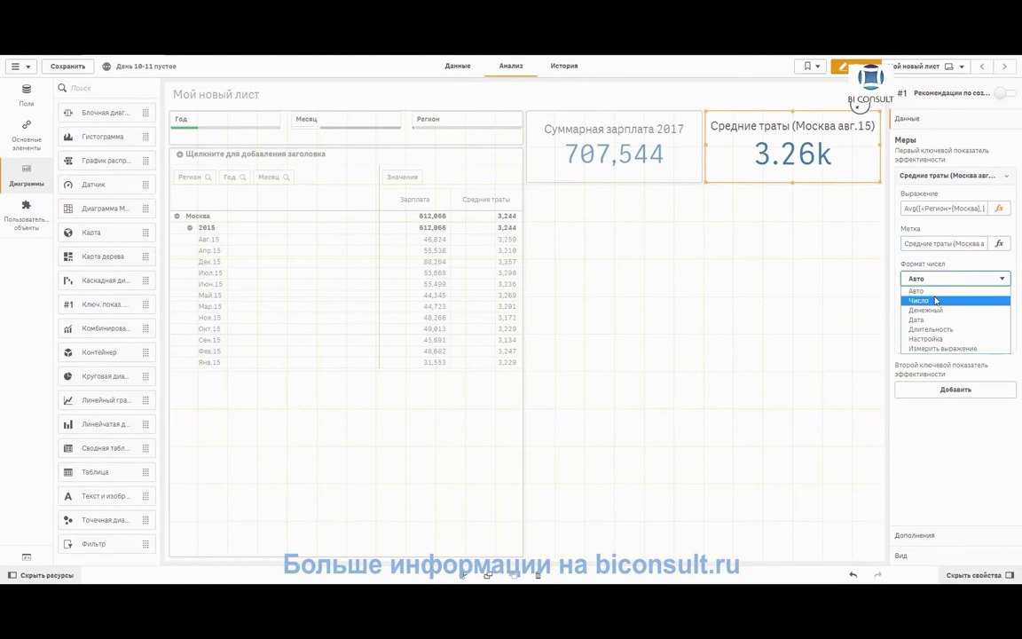
click(924, 299)
click(921, 333)
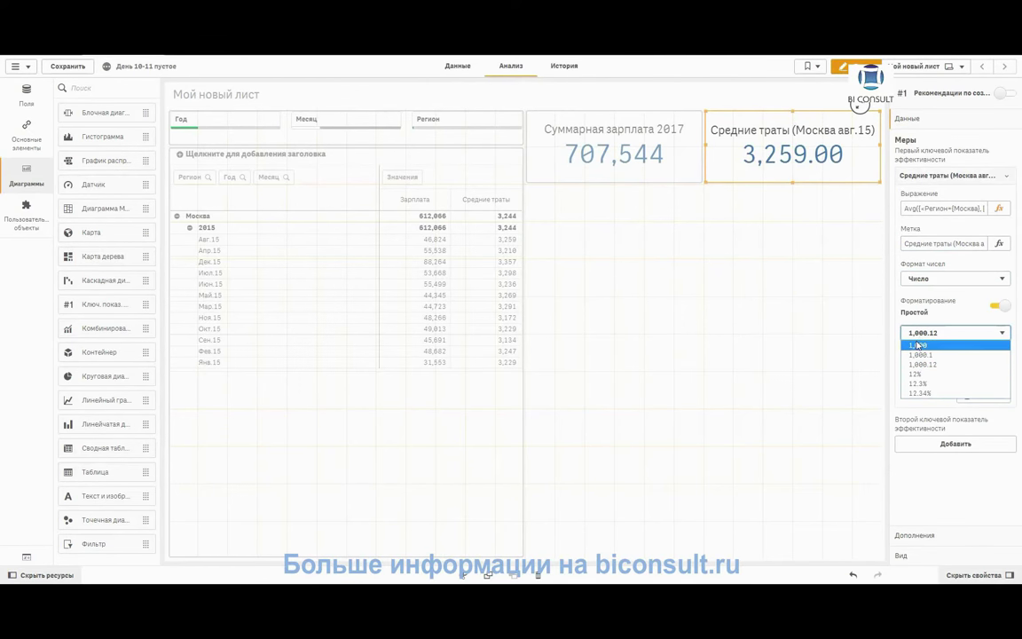
click(923, 344)
click(720, 364)
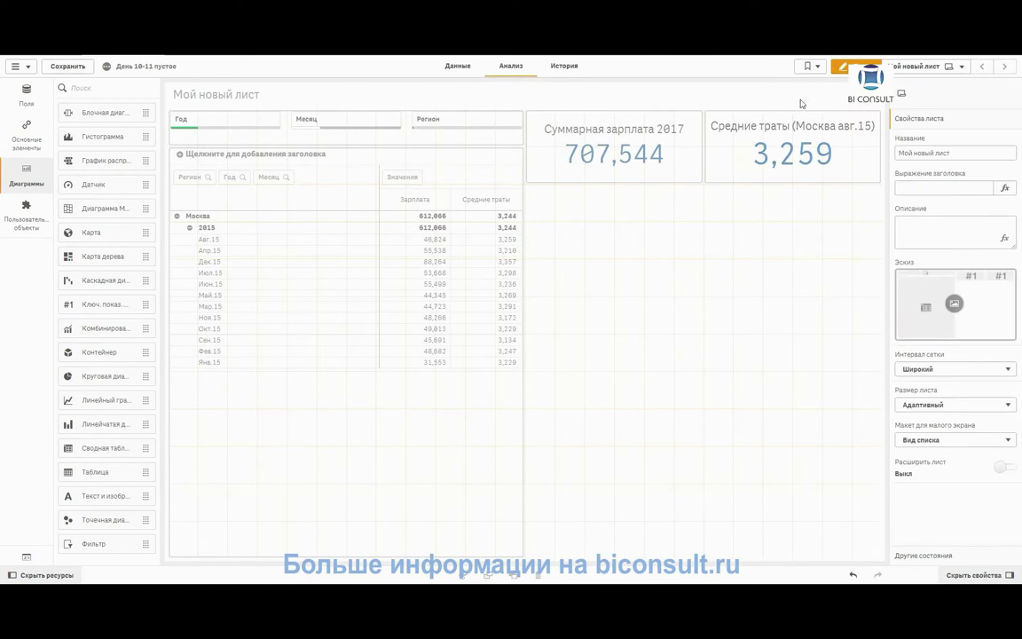
- Leave sheet editing and clear the Регион and Год selections
click(850, 67)
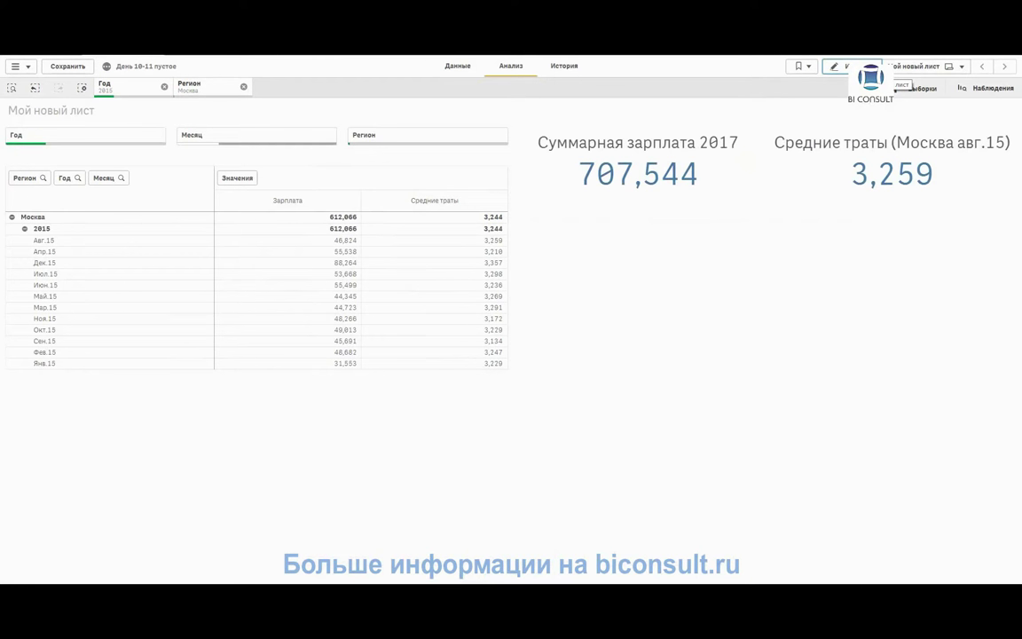
click(244, 87)
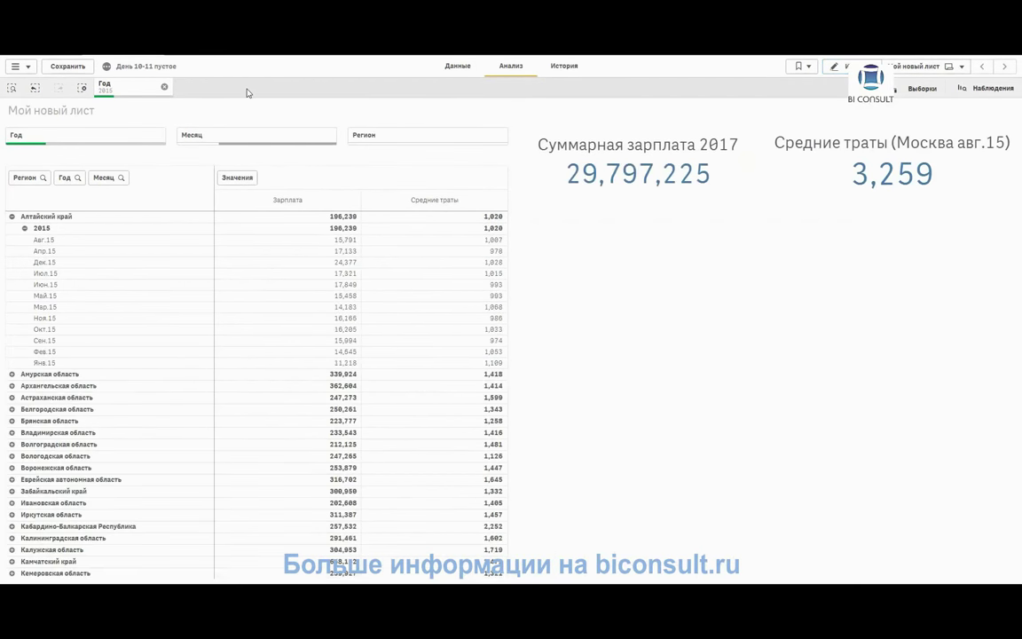
click(164, 86)
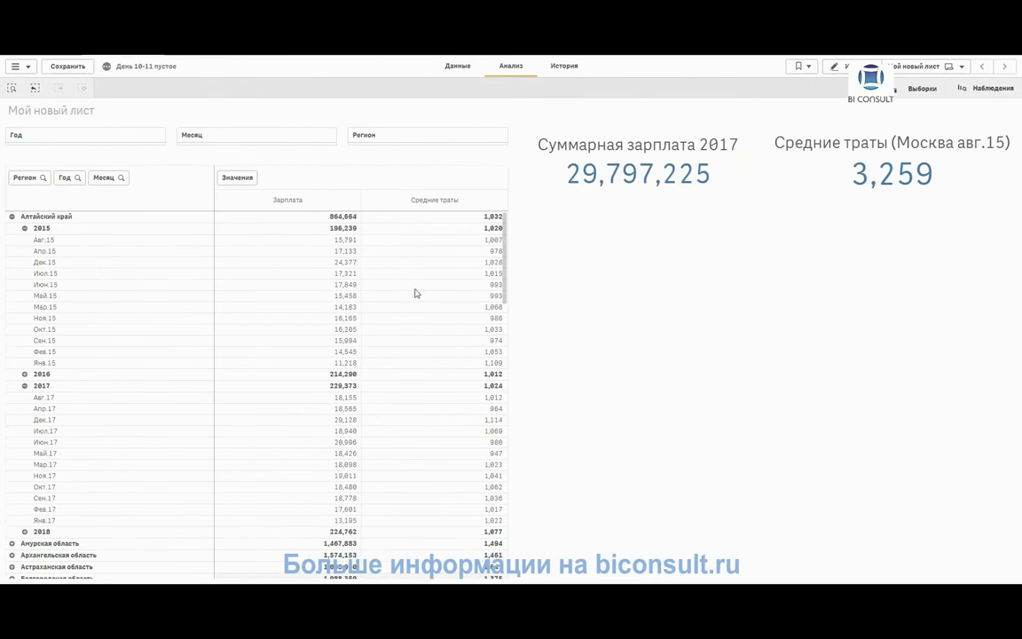
- Collapse Алтайский край in the pivot table and reorder its row dimensions to Регион, Месяц, Год
click(12, 215)
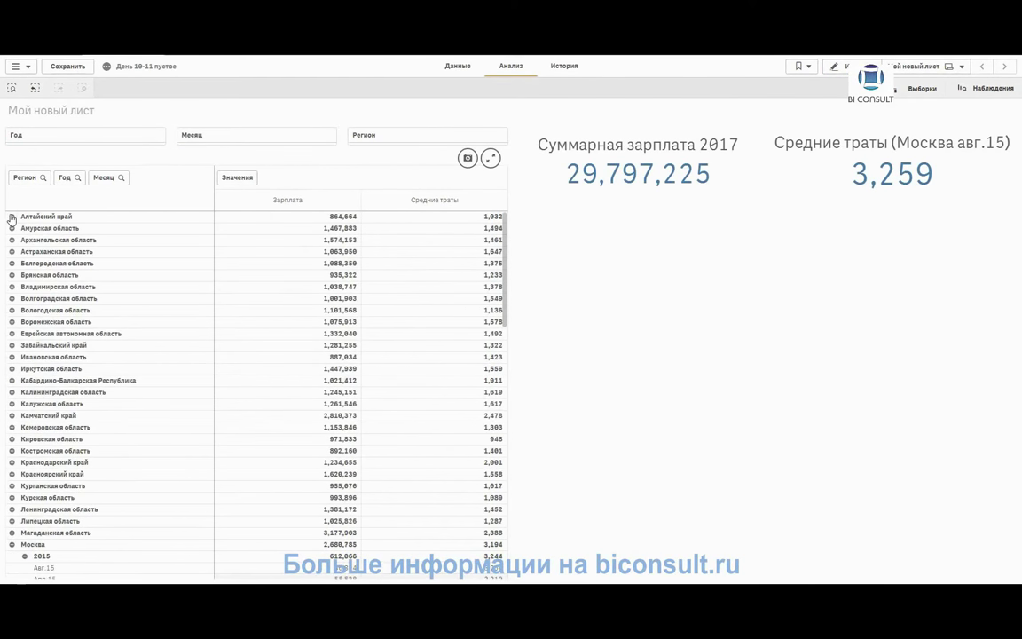
drag(25, 178, 133, 183)
drag(76, 177, 42, 184)
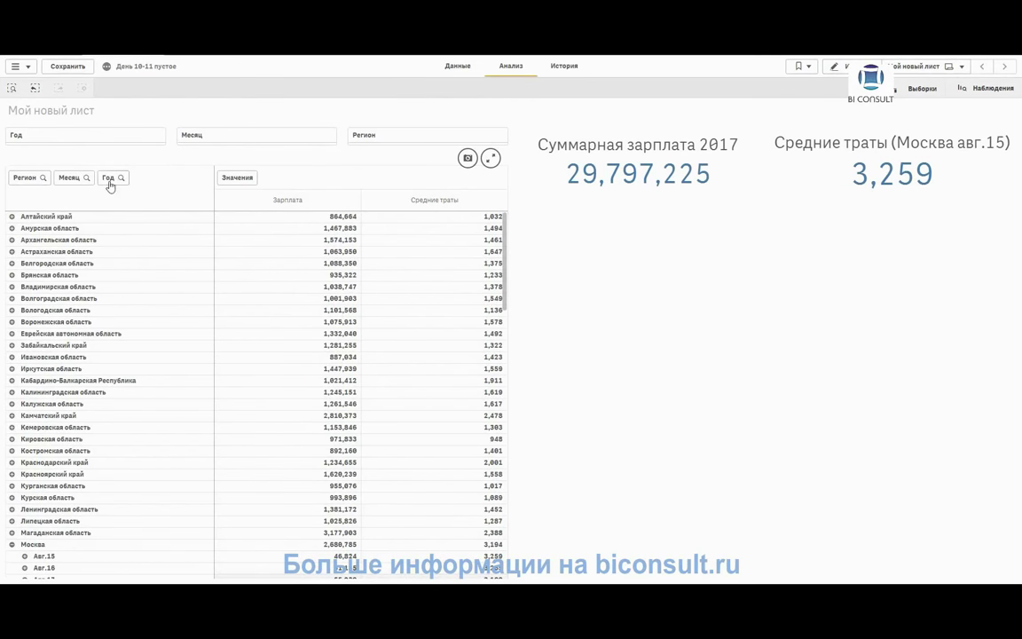
- Search the Регион filter for мо and select Москва
click(360, 139)
text(мо)
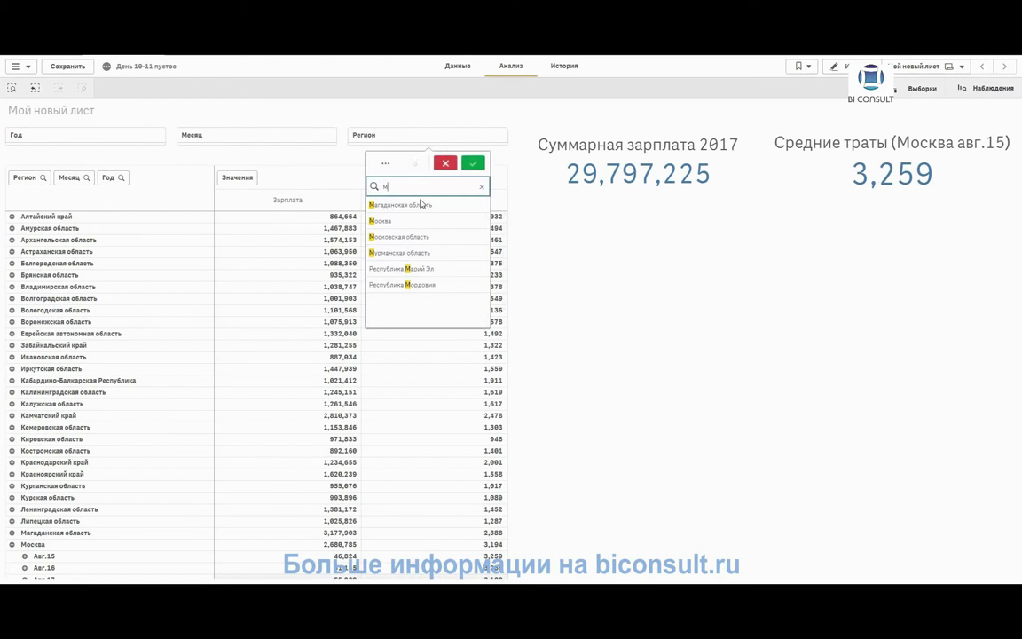
click(422, 207)
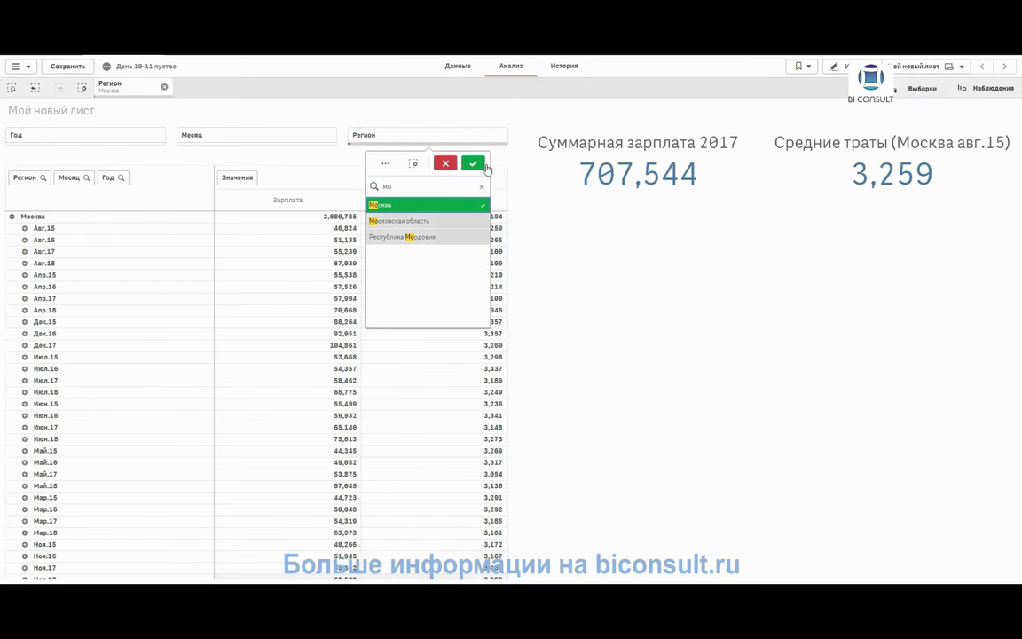
click(475, 164)
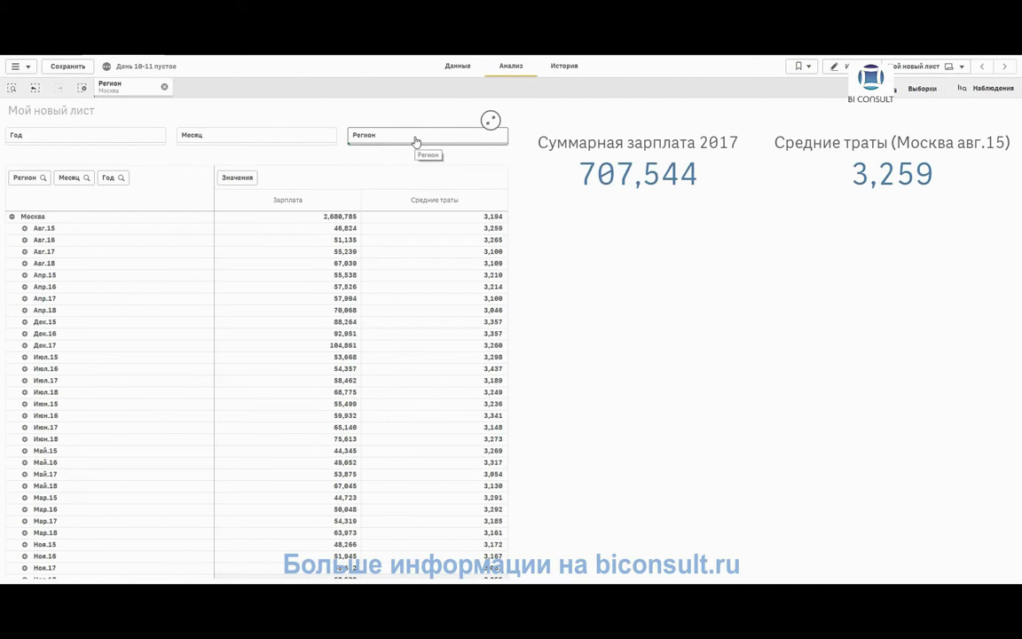
- Filter the sheet to the month Авг.15
click(252, 135)
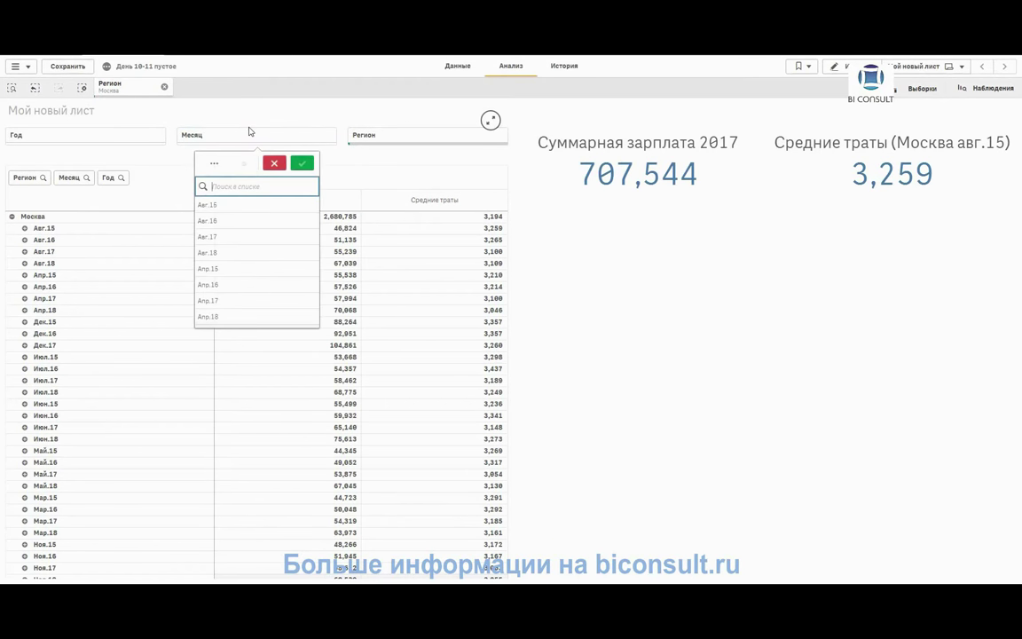
click(240, 206)
click(302, 163)
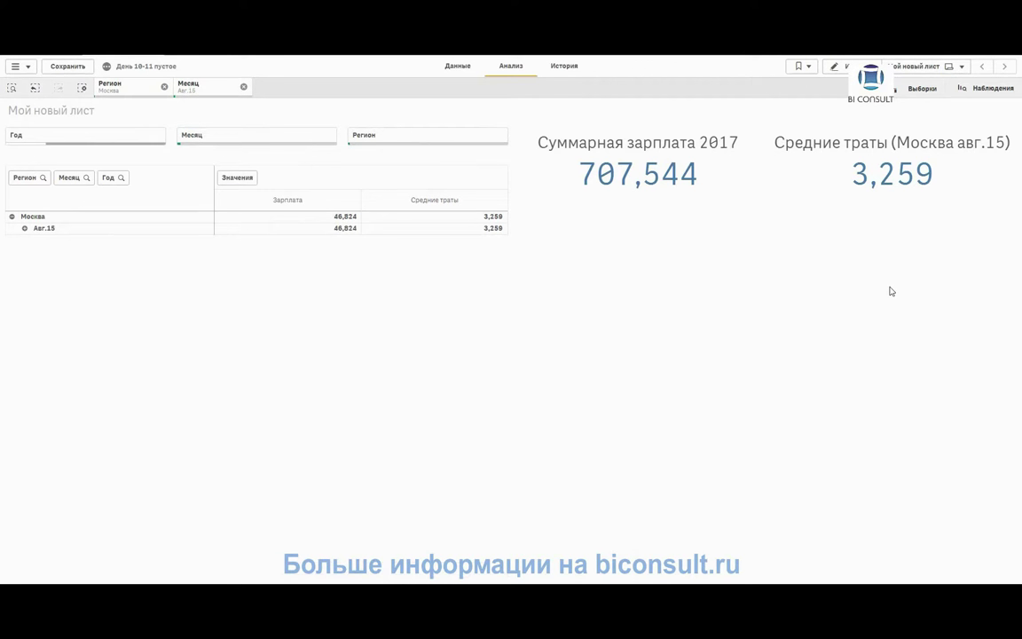
- Add Алтайский край to the Регион selection alongside Москва
click(425, 142)
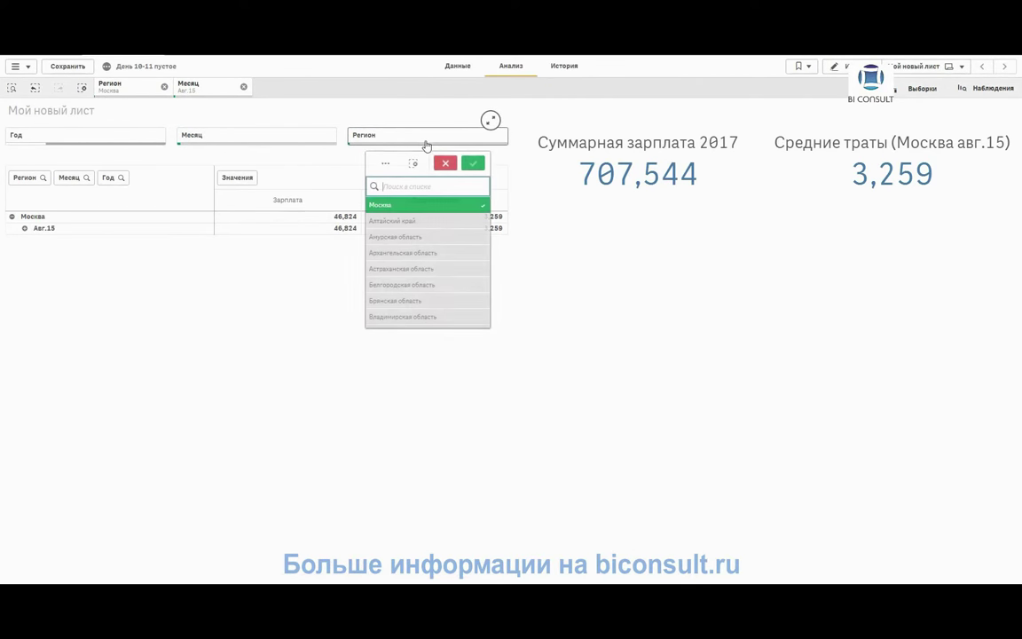
click(434, 223)
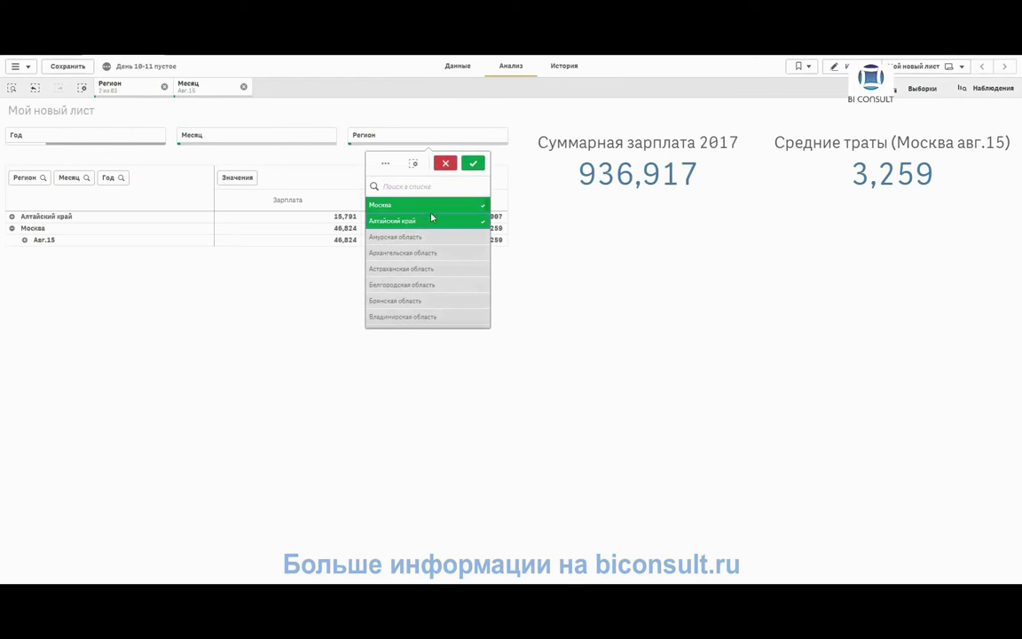
click(473, 164)
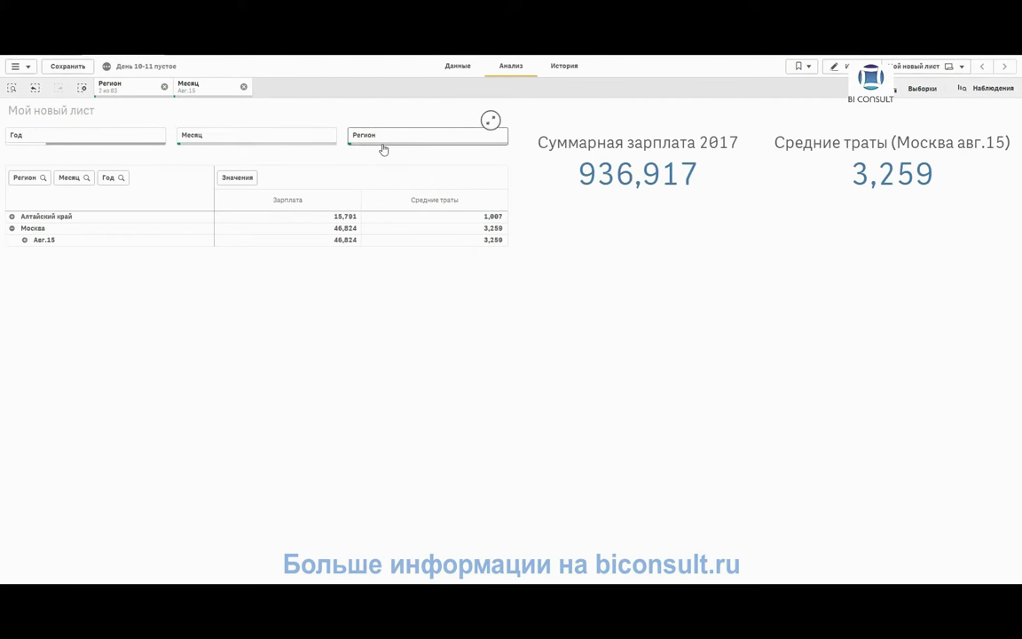
- Remove Москва from the Регион selection, keeping only Алтайский край selected
click(202, 96)
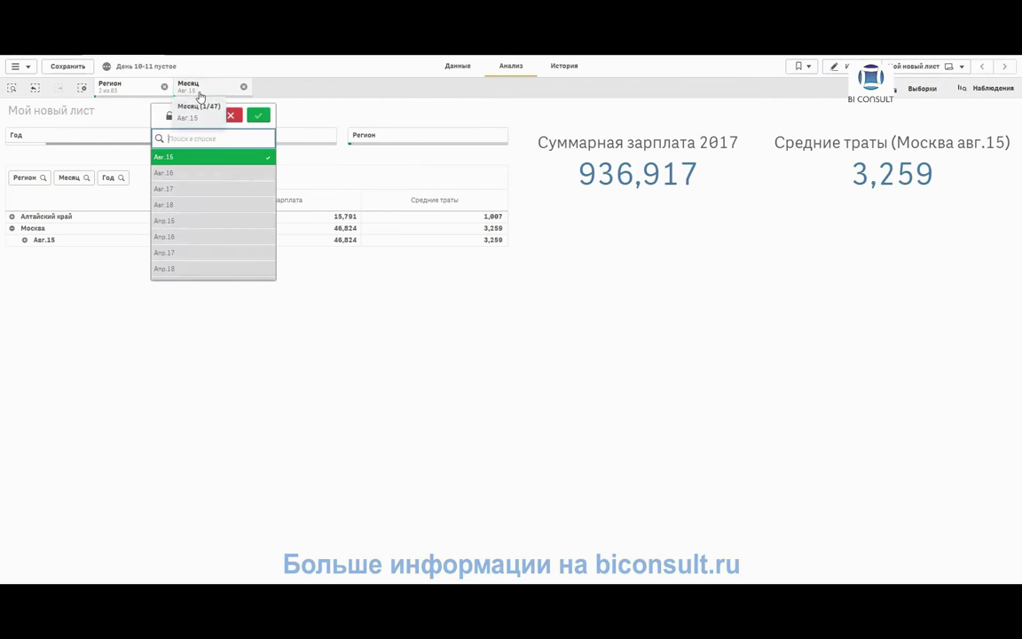
click(195, 89)
click(114, 89)
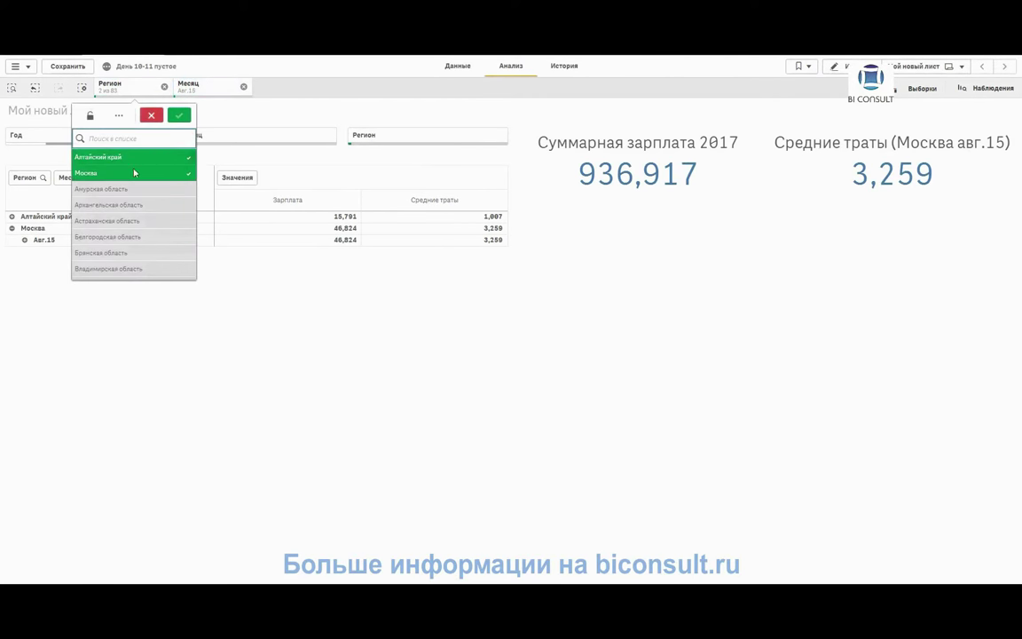
click(134, 173)
click(178, 116)
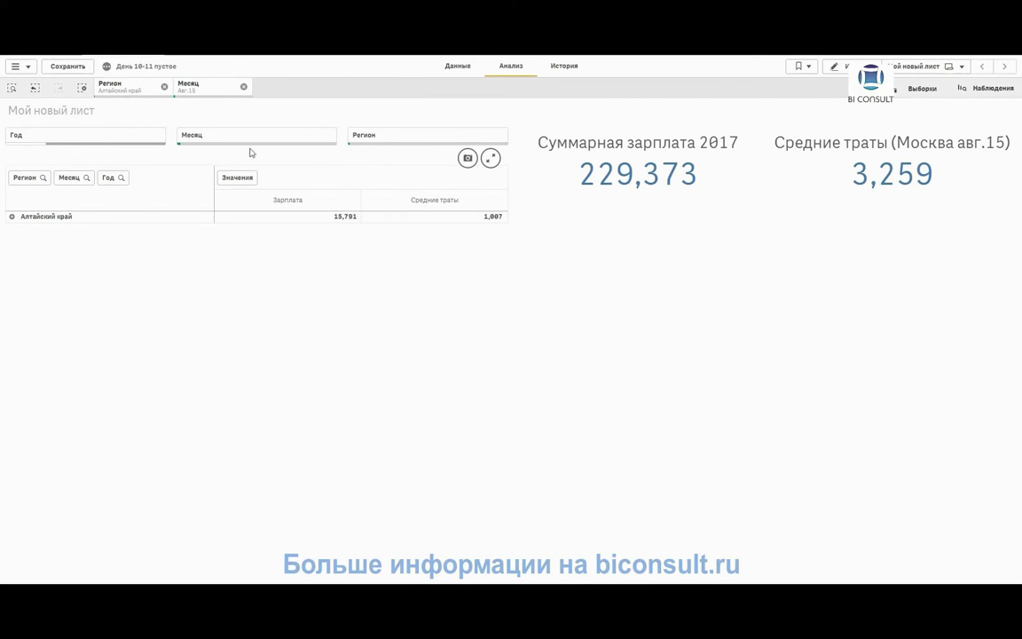
- Select 2017 in the Год filter and check the average spending KPI
click(105, 149)
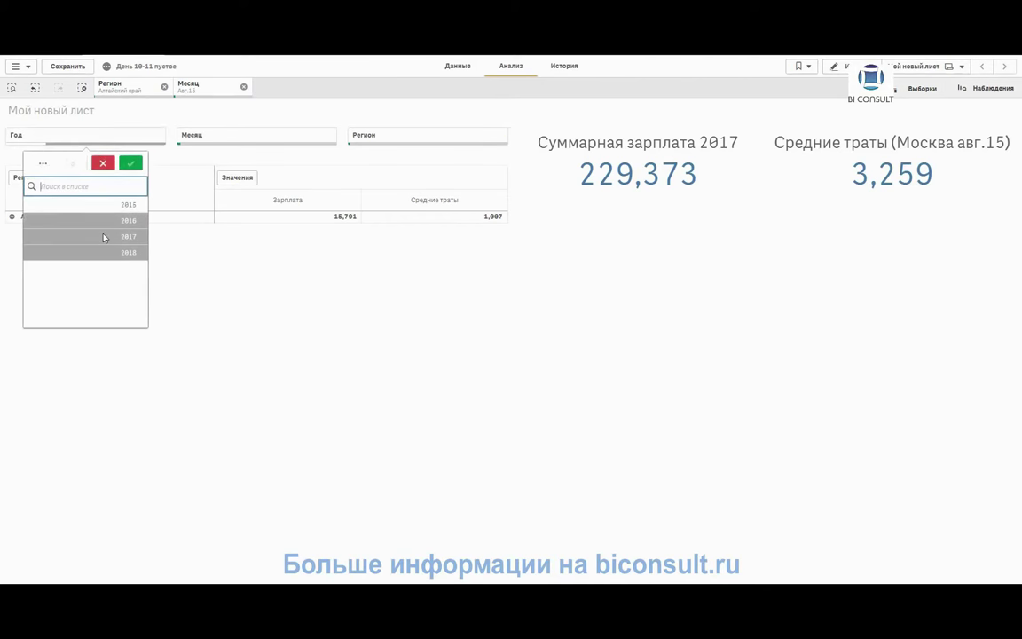
click(104, 236)
click(133, 164)
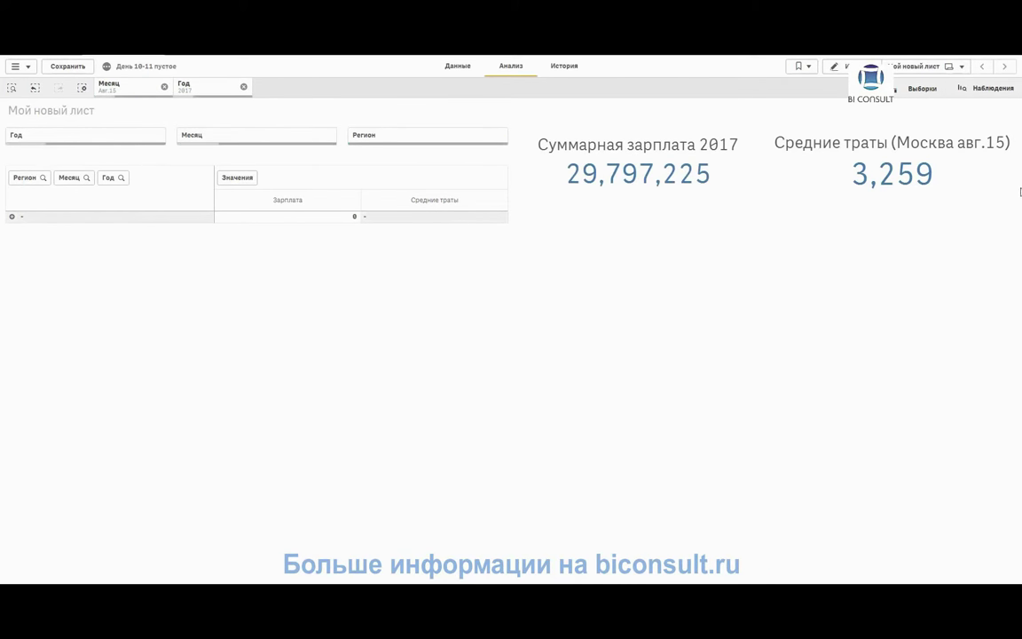
mouse_move(1012, 144)
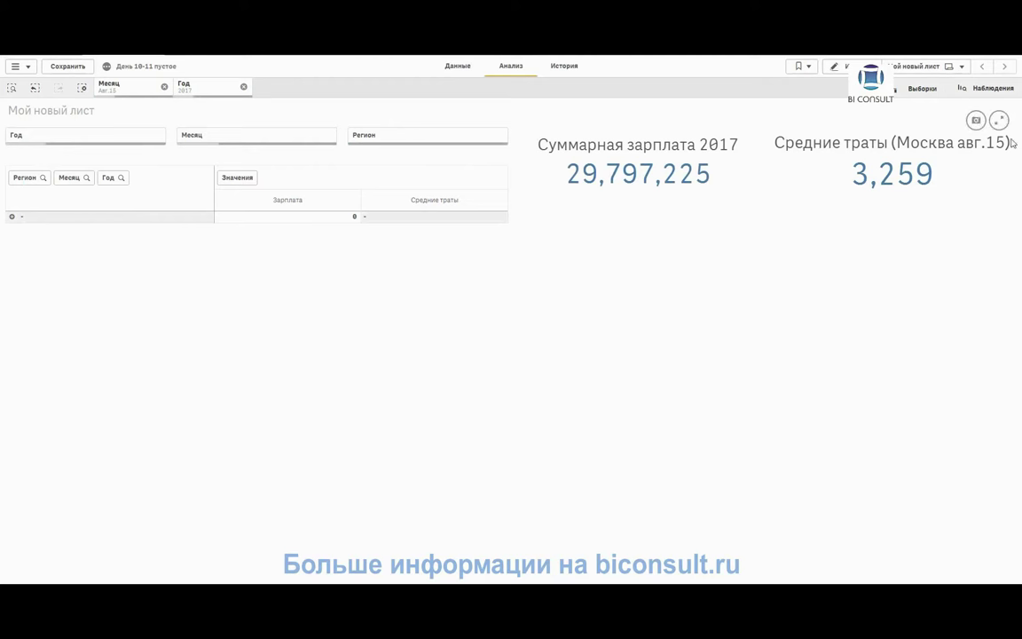
- Clear the Год and Месяц selections and reorder the pivot table's row dimensions to Год, Регион, Месяц
click(244, 87)
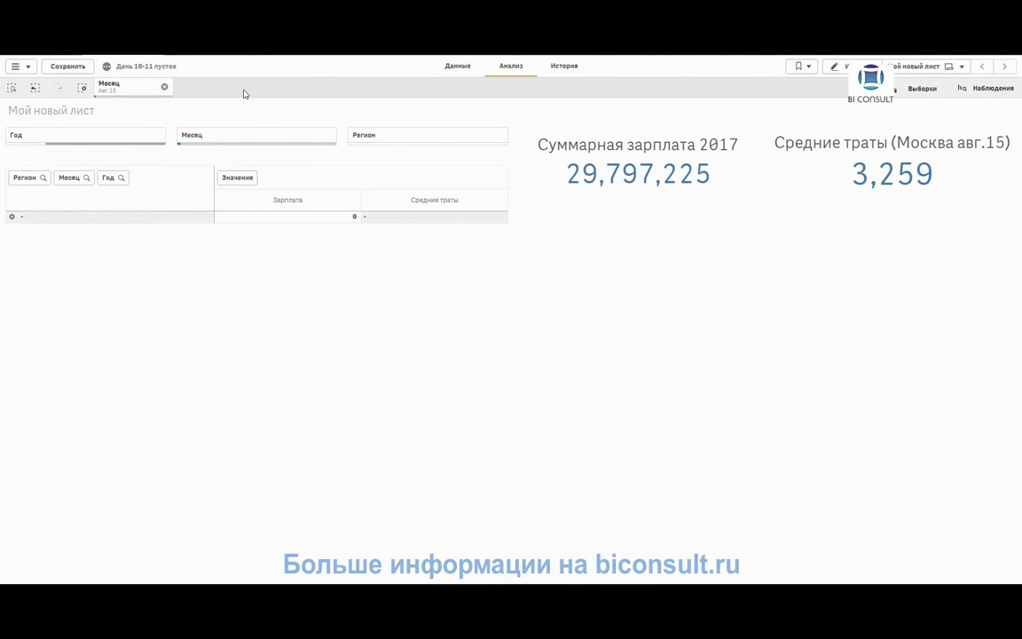
click(165, 87)
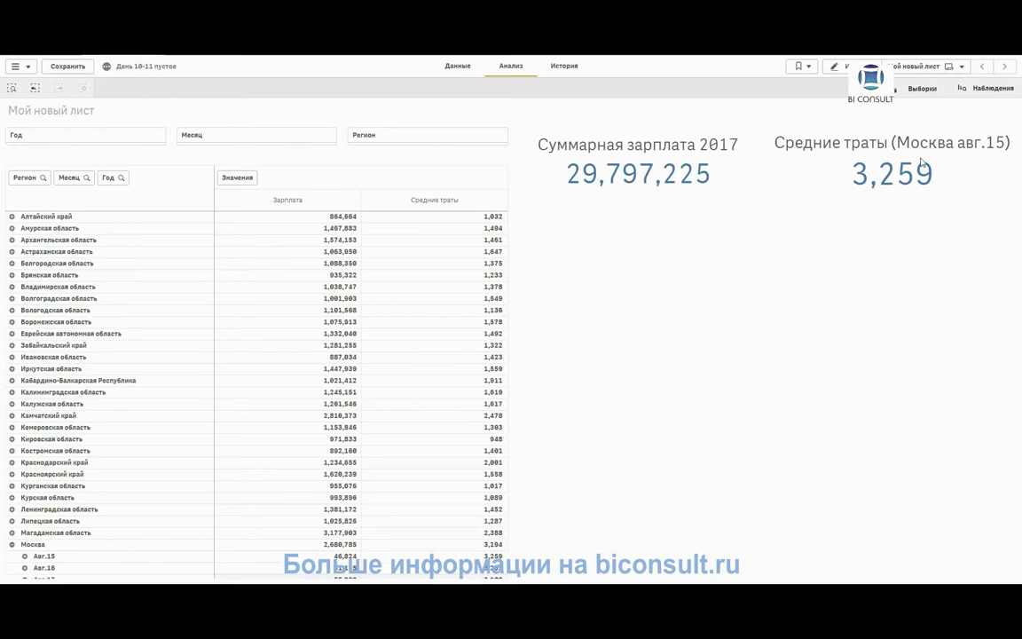
drag(40, 181, 148, 191)
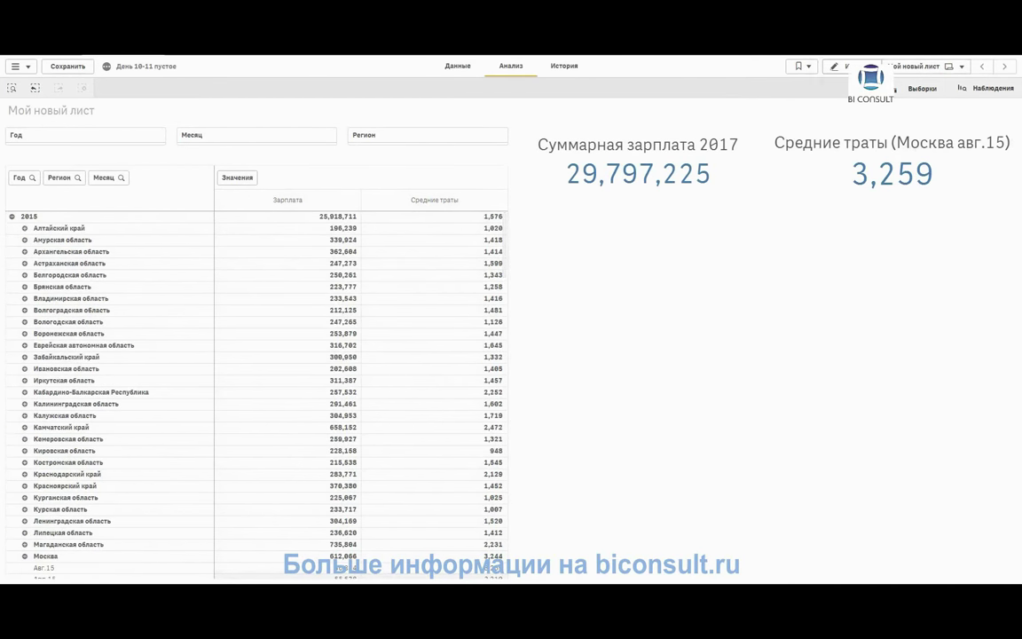
- Return to sheet editing, add a KPI object below the two existing KPIs, and open the expression editor for its measure
click(839, 65)
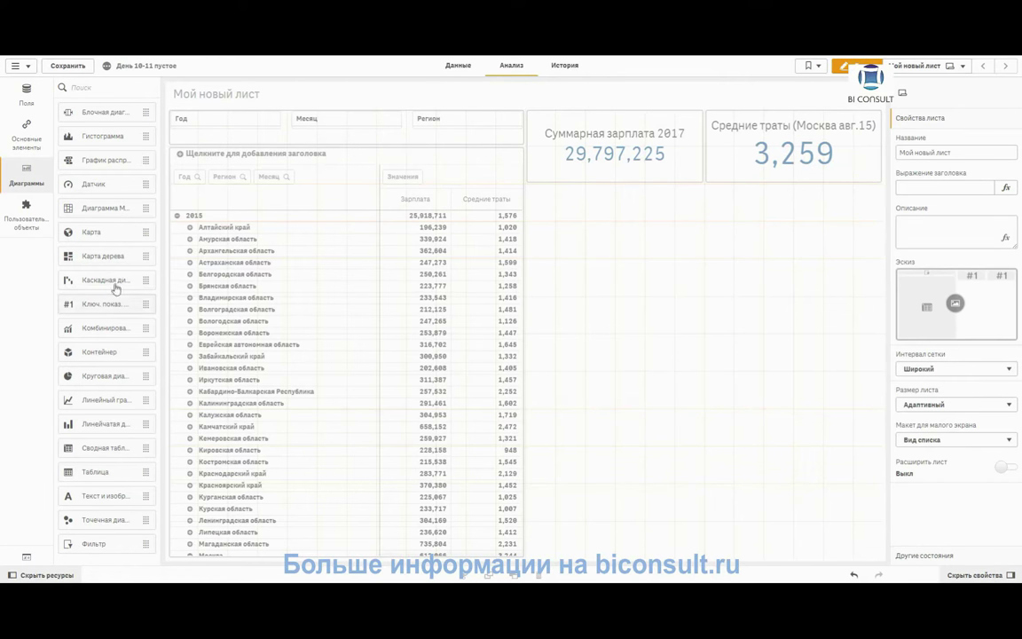
drag(132, 304, 620, 212)
click(985, 177)
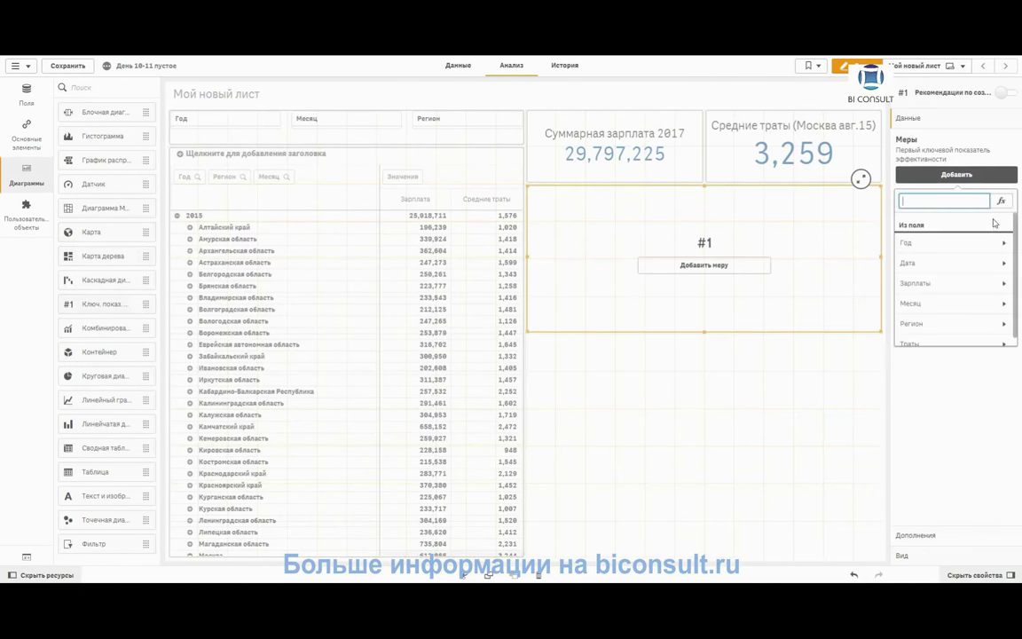
click(998, 200)
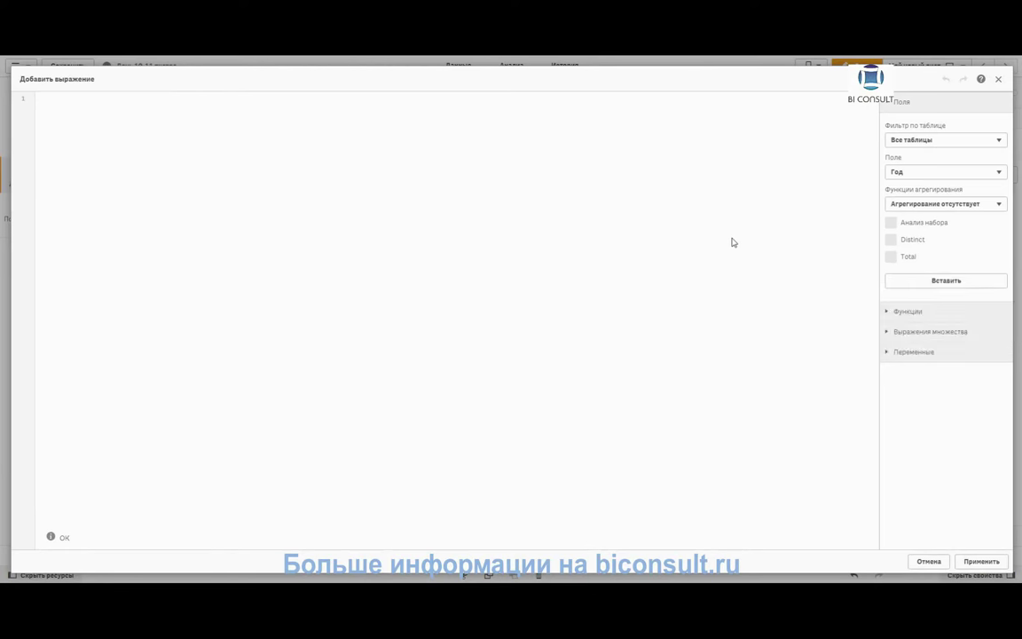
- Enter Sum([Зарплаты]) as the new KPI's measure expression
text(Su)
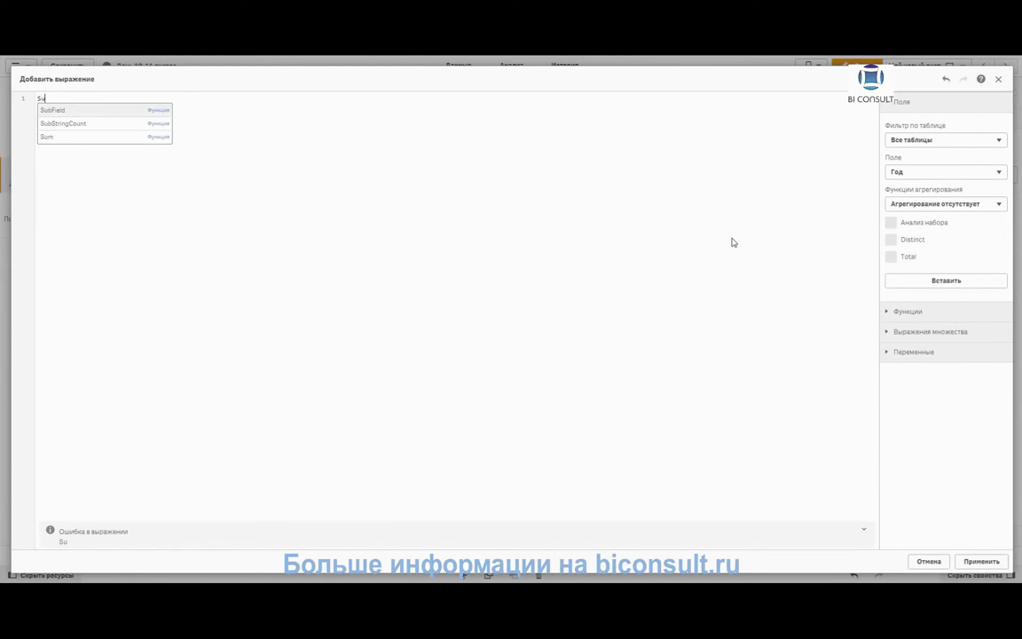
text(m)
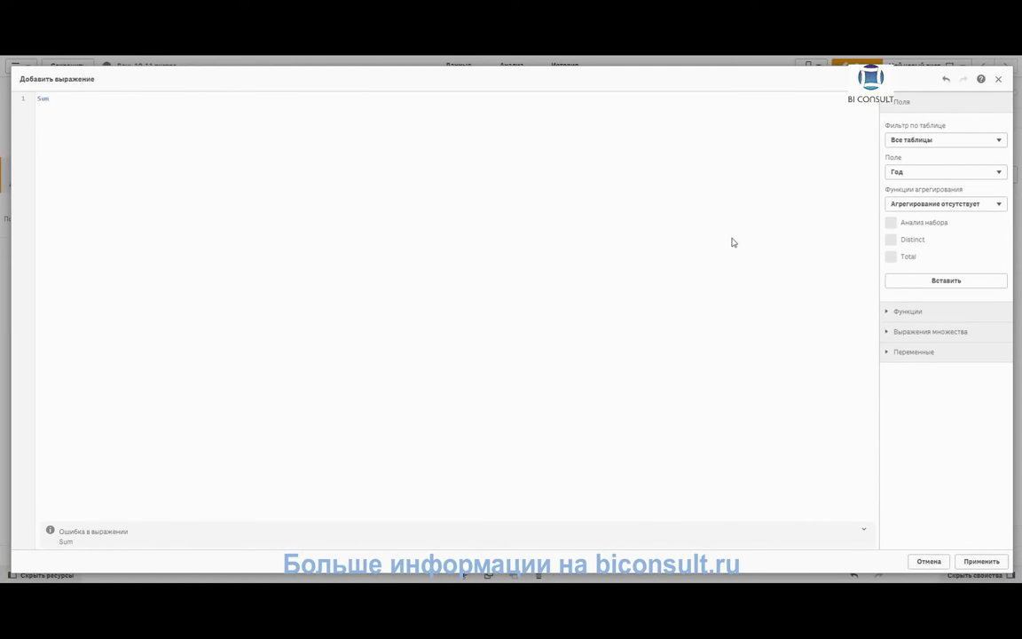
text(()
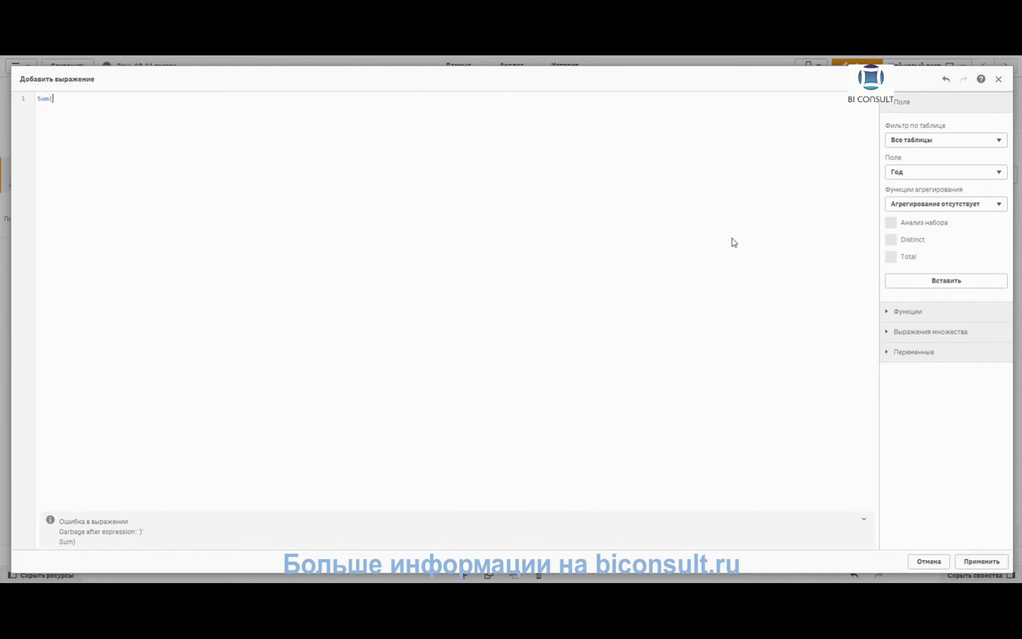
text([За)
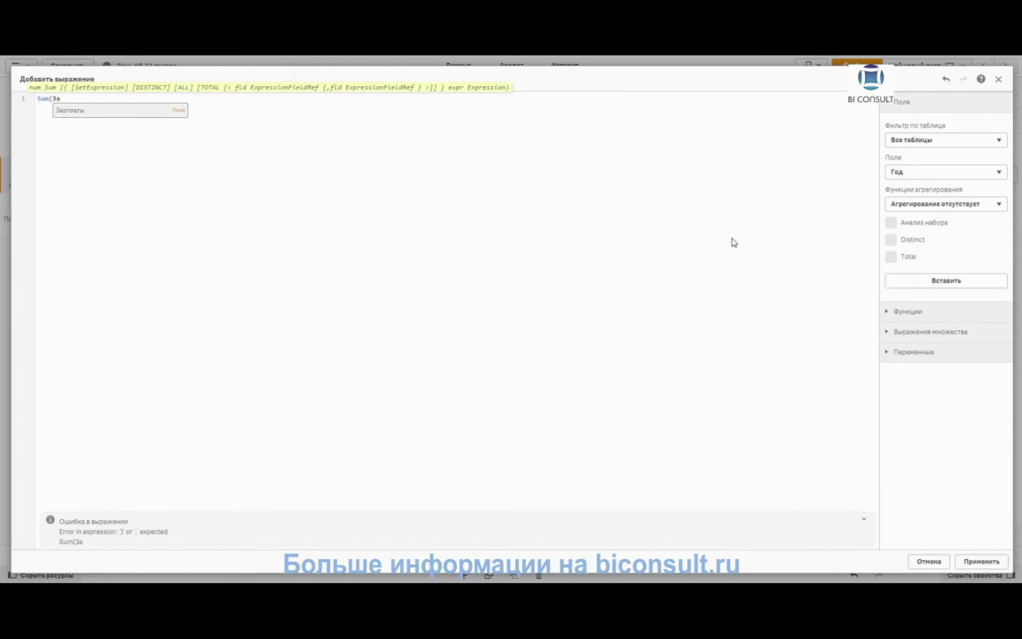
key(Return)
text())
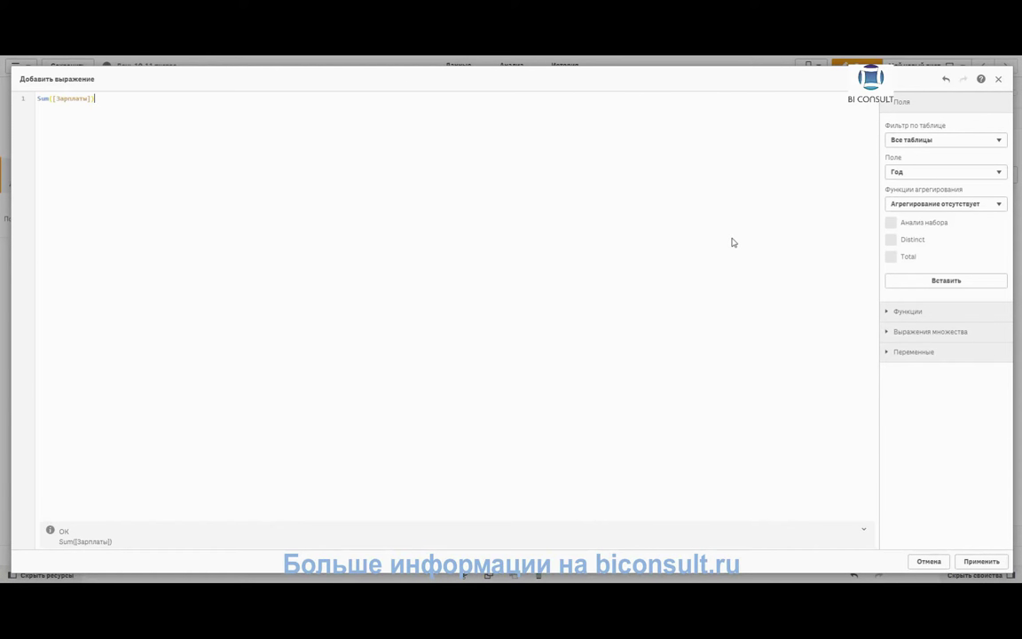
- Divide the expression by a copy of itself, giving Sum([Зарплаты])/Sum([Зарплаты])
key(ctrl+a)
key(ctrl+c)
click(732, 242)
text(/)
key(ctrl+v)
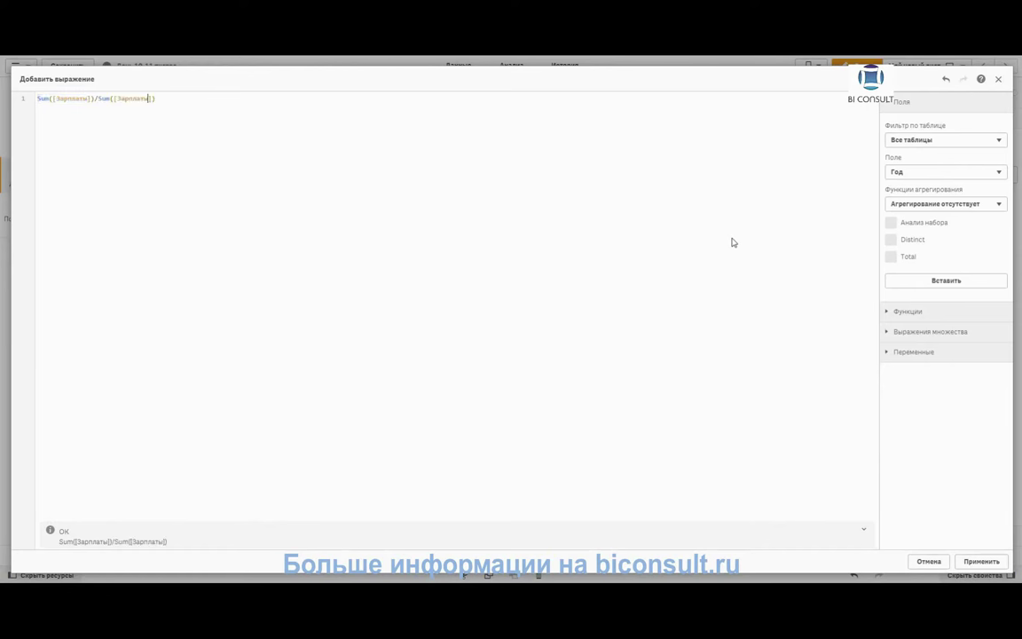
- Add the set modifier {<Регион=>} to the denominator's Sum so it ignores region selections, and apply the expression
key(Left)
key(Left)
key(Left)
key(Left)
key(Left)
key(Left)
key(Left)
key(Left)
key(Left)
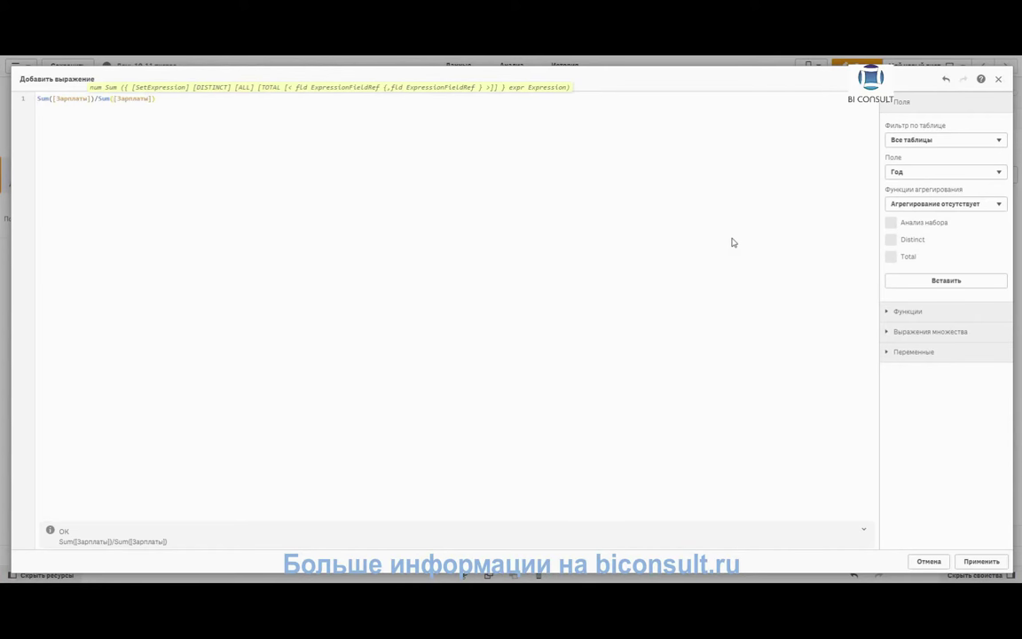
text(х)
key(alt+shift)
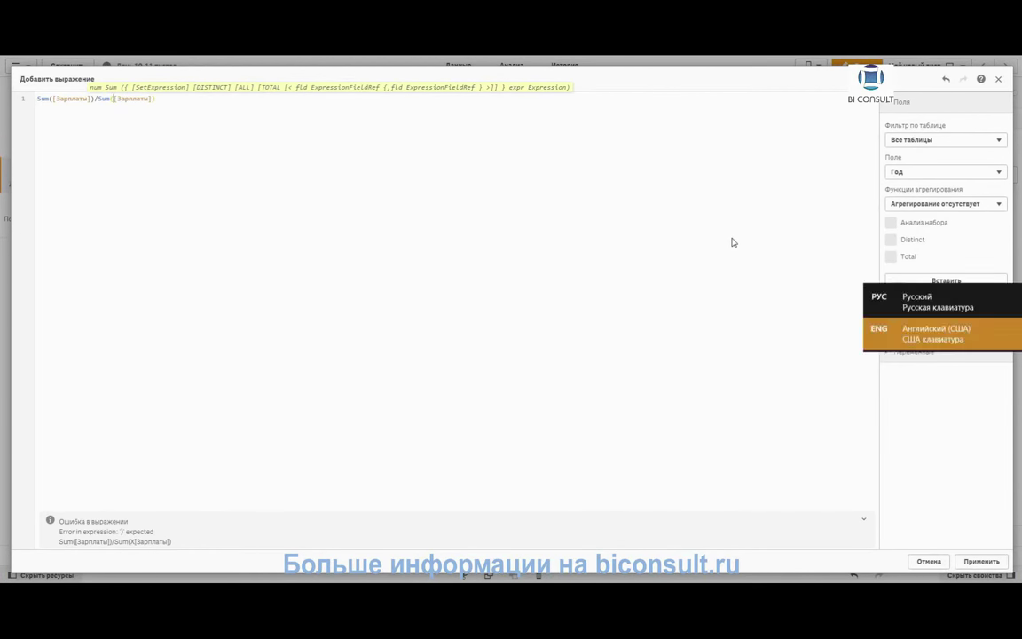
key(BackSpace)
text({[)
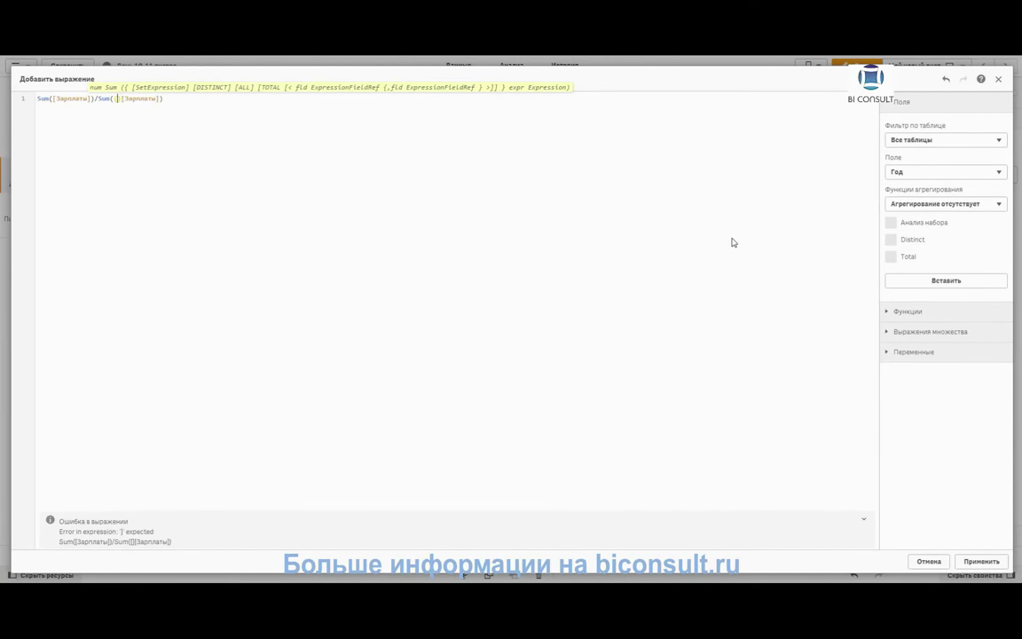
key(BackSpace)
text(<>)
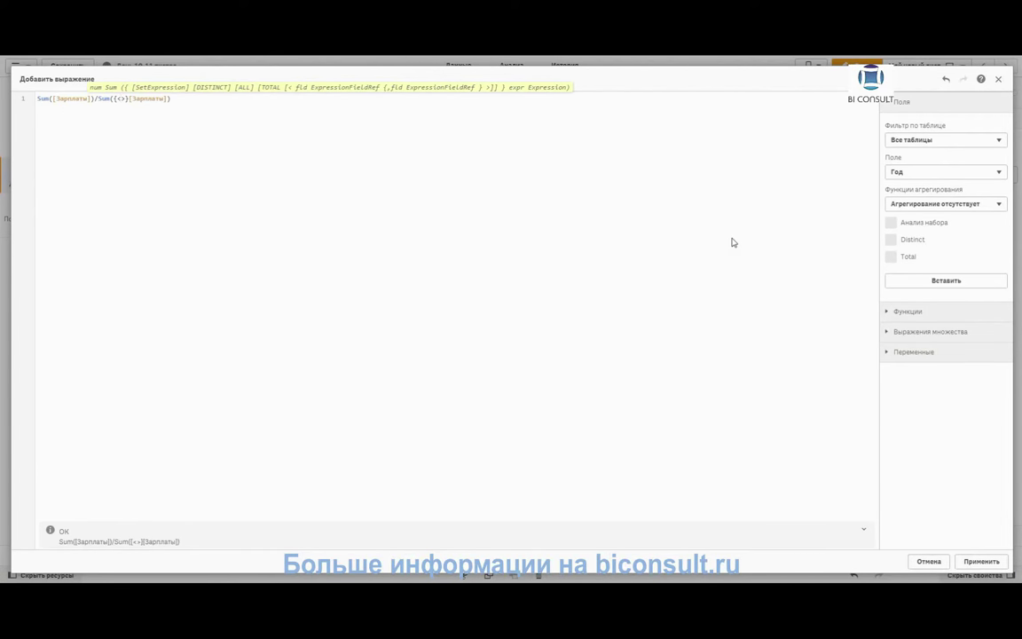
text(Регион=)
click(981, 561)
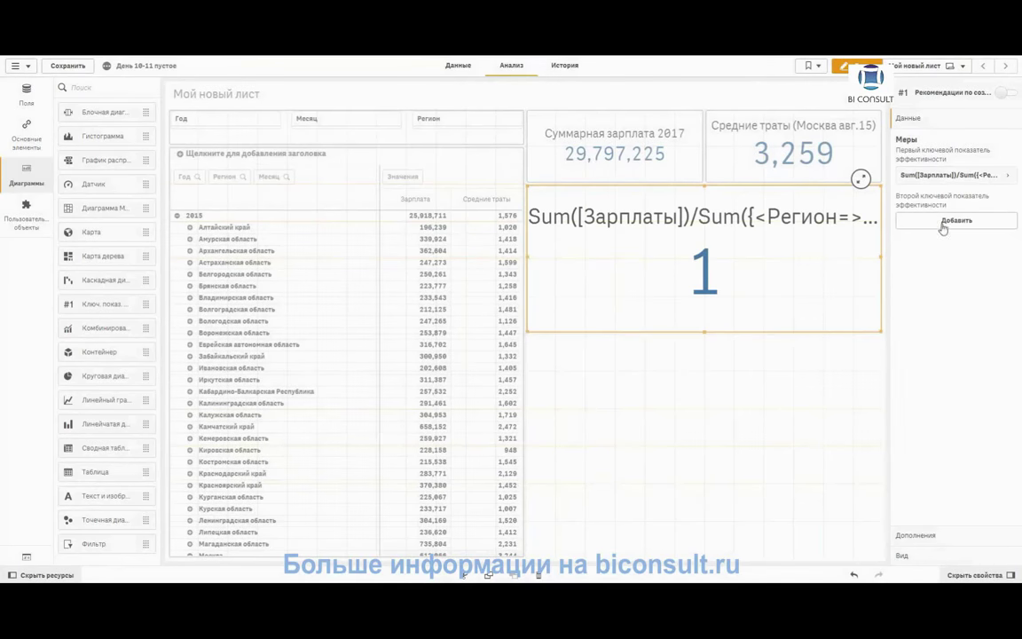
- Label the new KPI's measure "Доля от общего объёма зарплат"
click(948, 177)
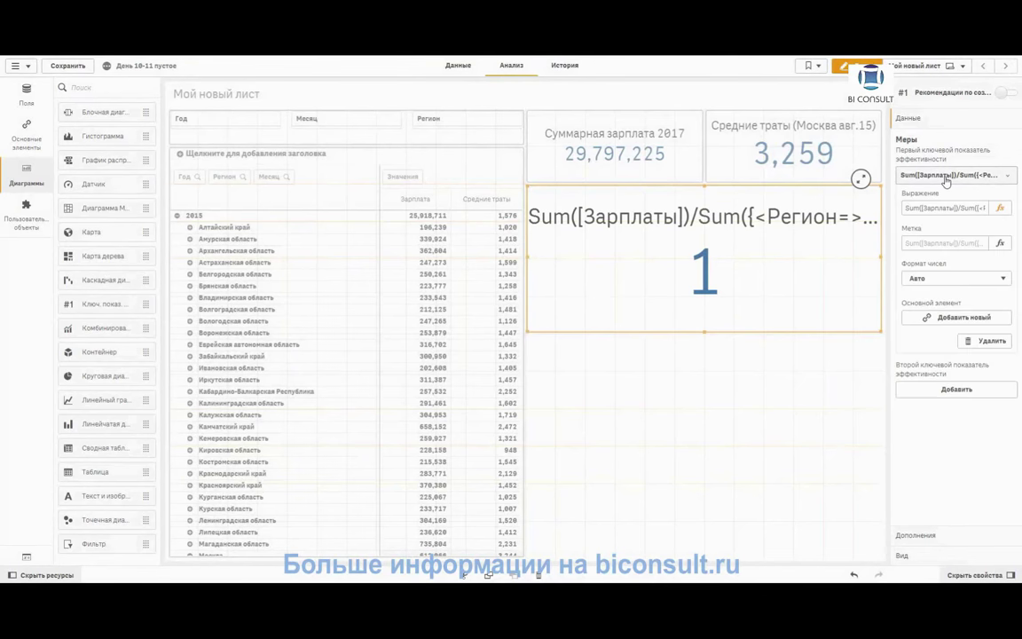
click(969, 242)
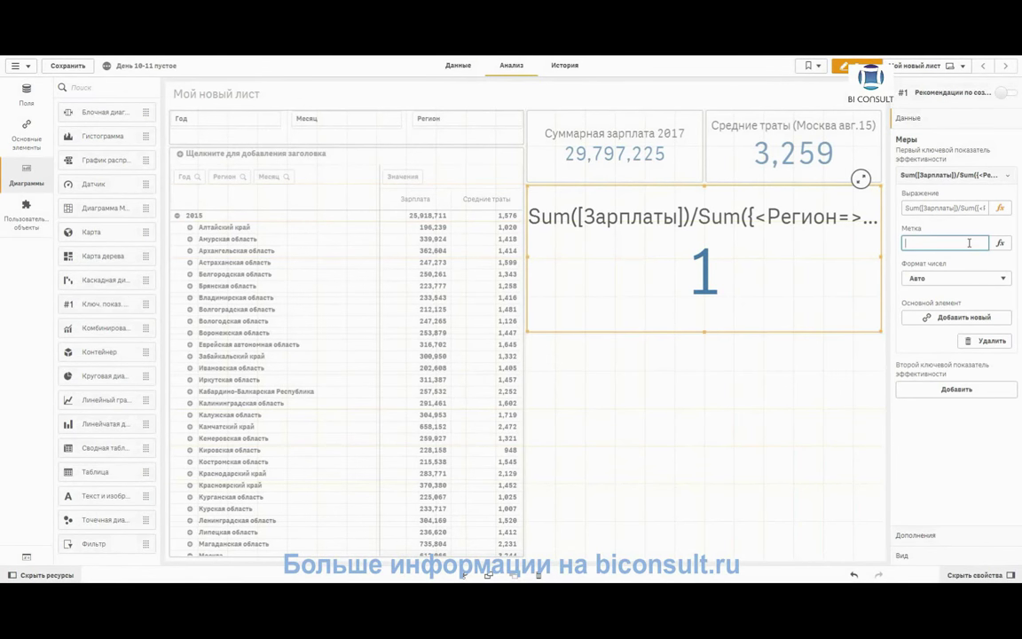
text(Доля выбранного региона)
drag(970, 243, 923, 243)
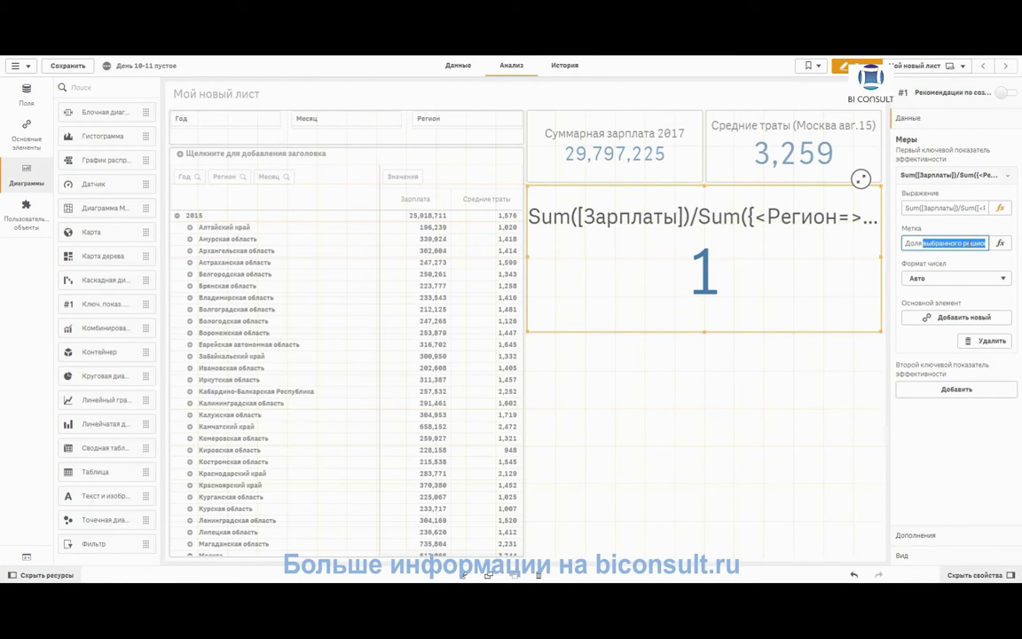
text(от об)
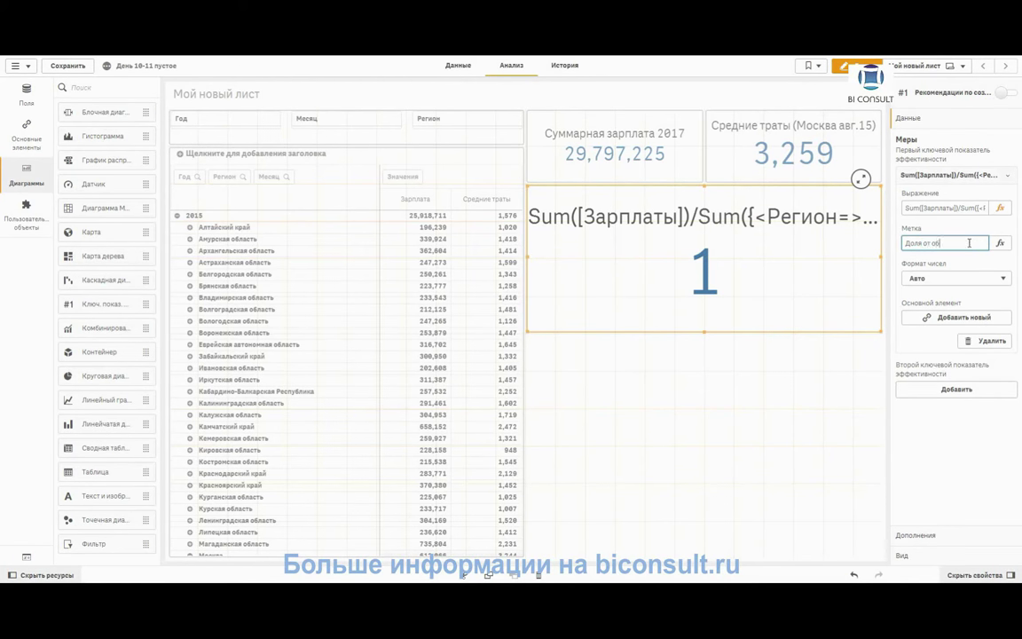
text(щего объёма зарплат)
- Set the share KPI's number format to Число with the 12.34% percentage pattern
click(920, 281)
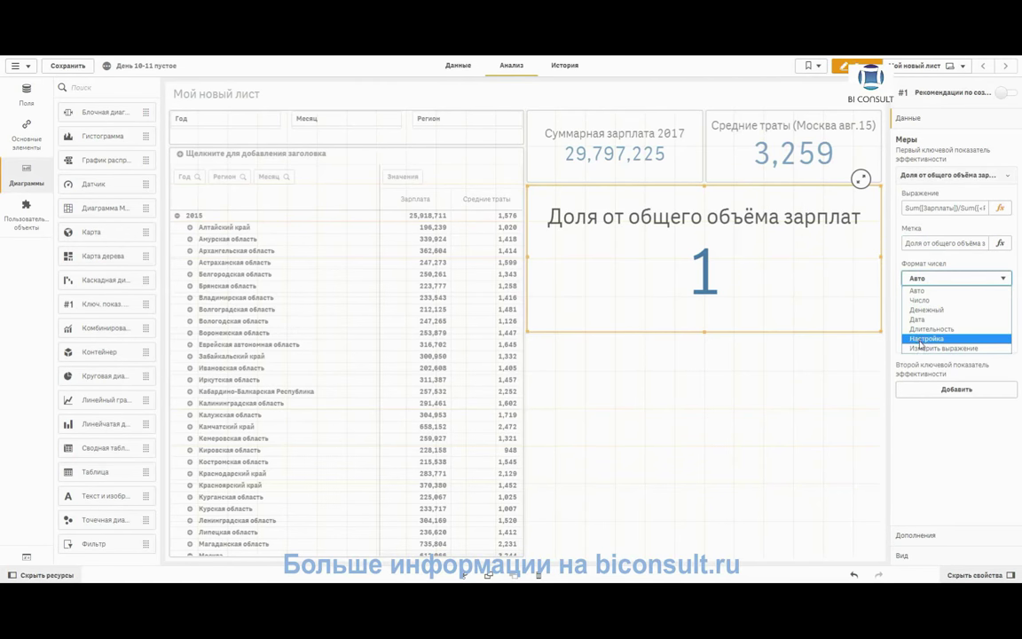
click(929, 300)
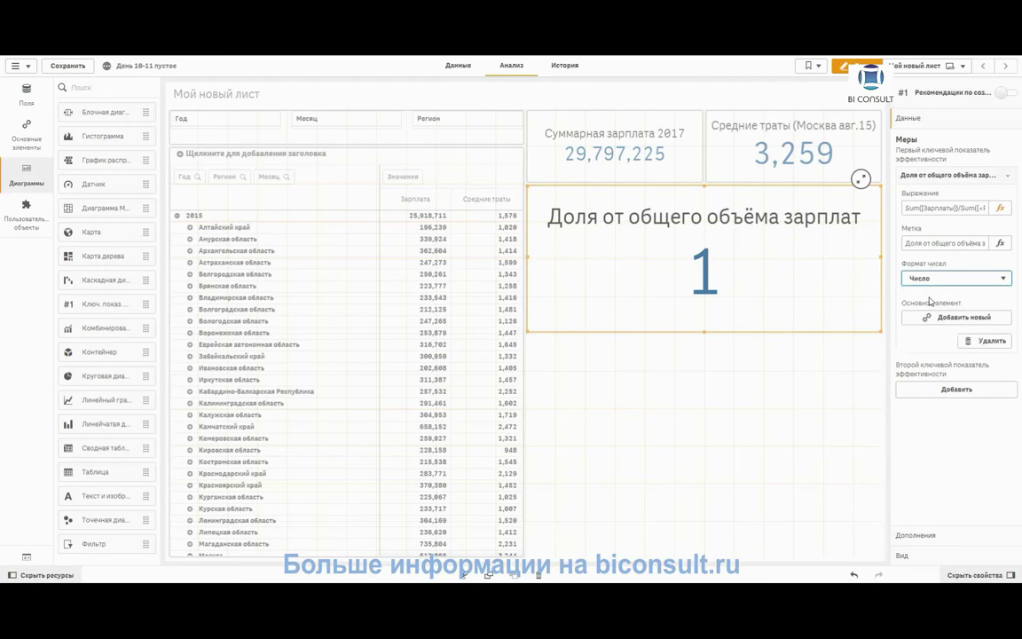
click(926, 332)
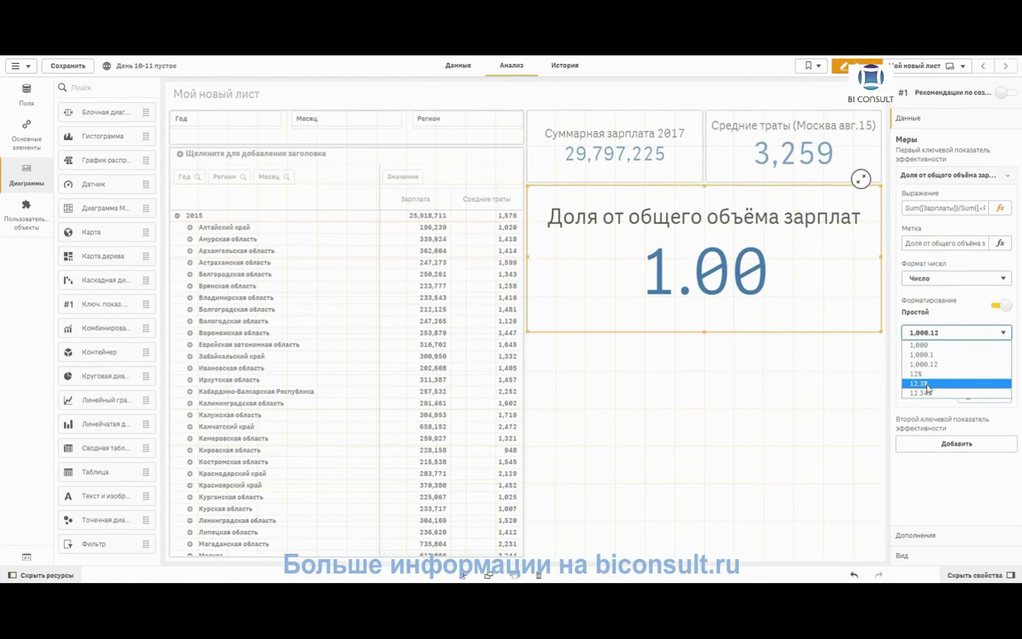
click(928, 392)
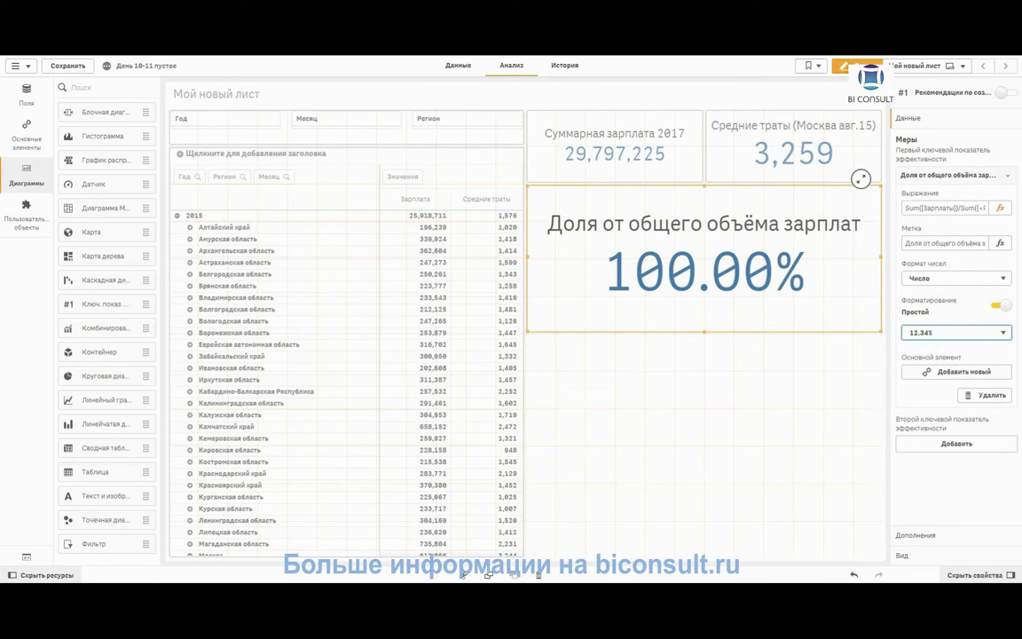
- Leave sheet editing and filter Регион to Алтайский край to test the share KPI
click(836, 67)
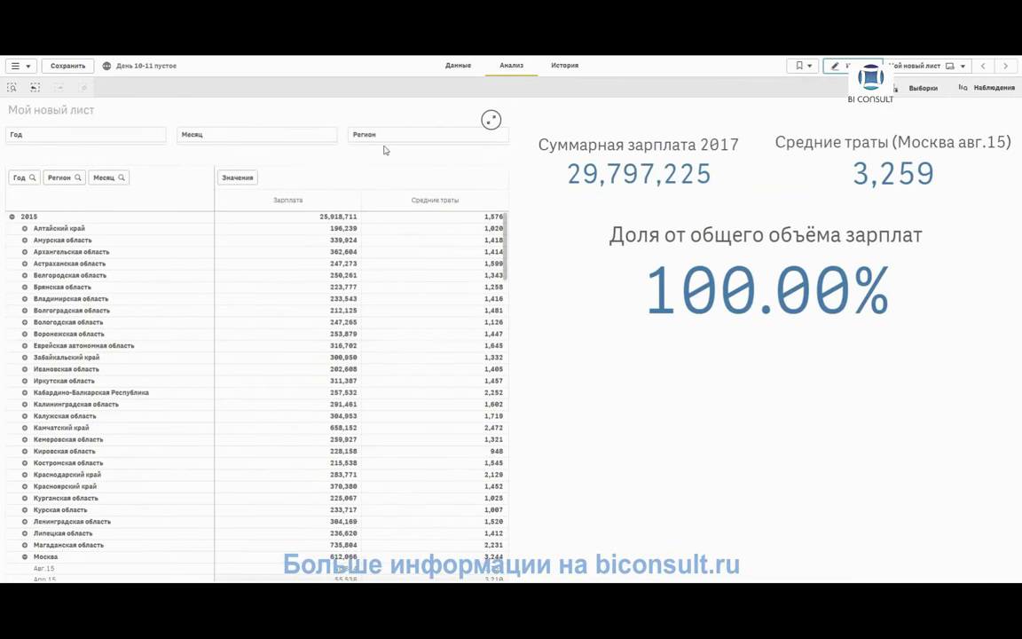
click(422, 134)
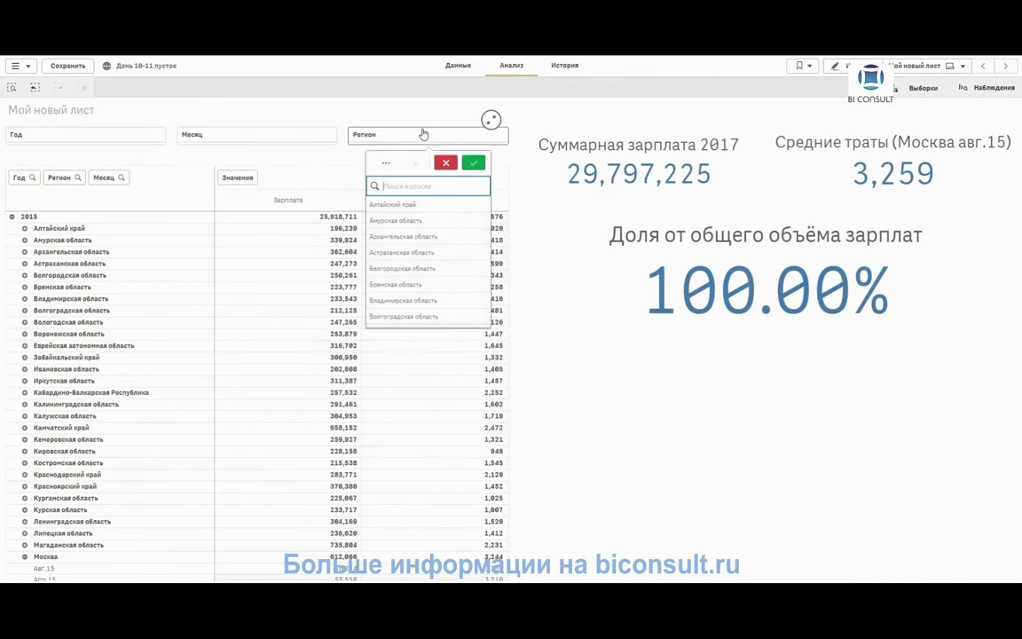
click(405, 203)
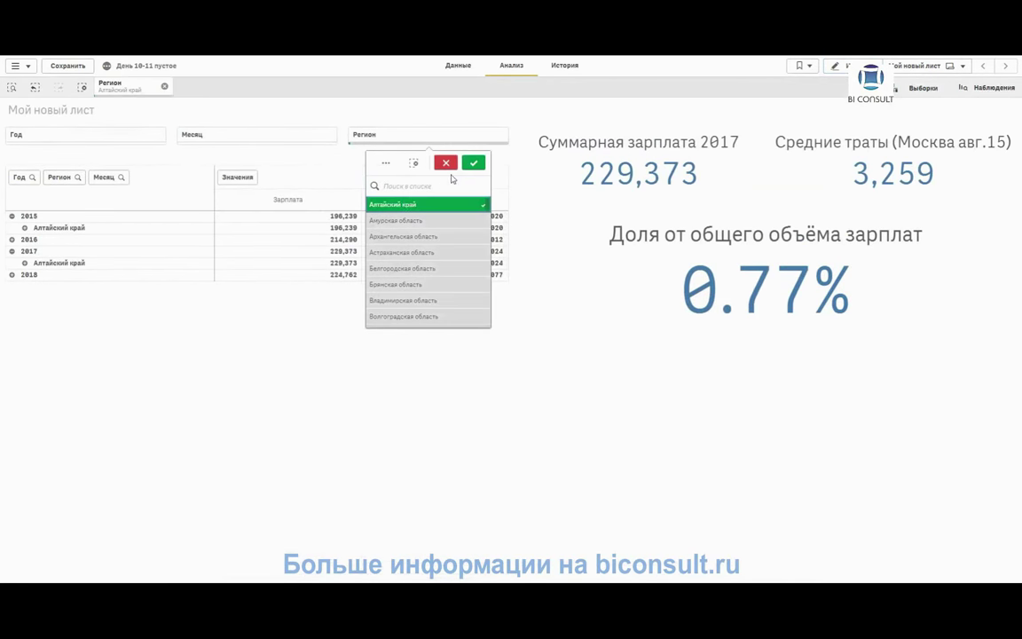
click(473, 162)
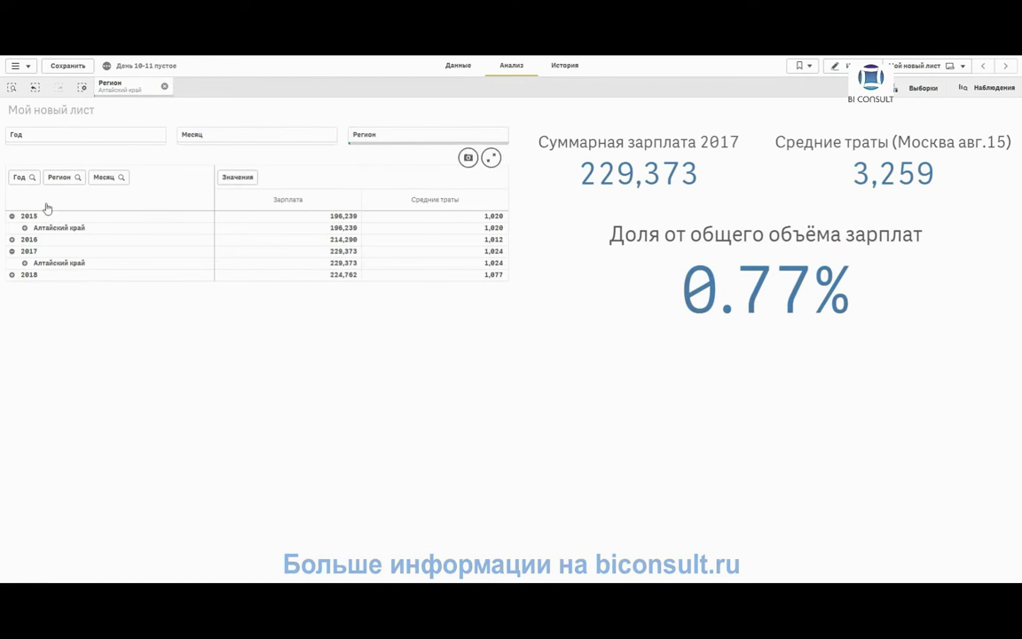
- Try the pivot row order Месяц, Год, Регион and switch the Регион selection from Алтайский край to Амурская область
drag(18, 176, 148, 180)
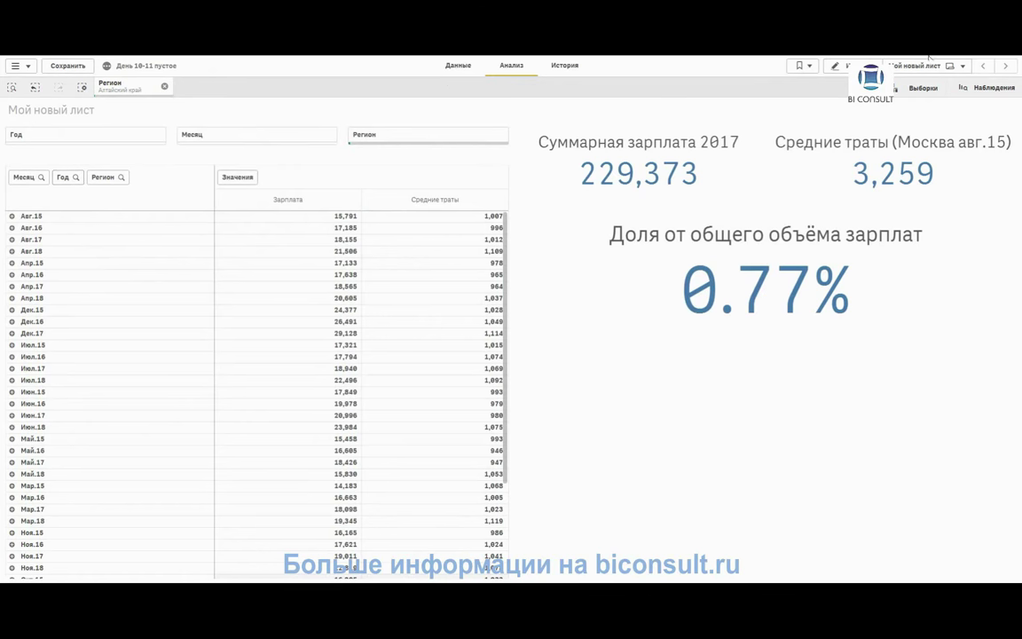
click(457, 147)
click(427, 220)
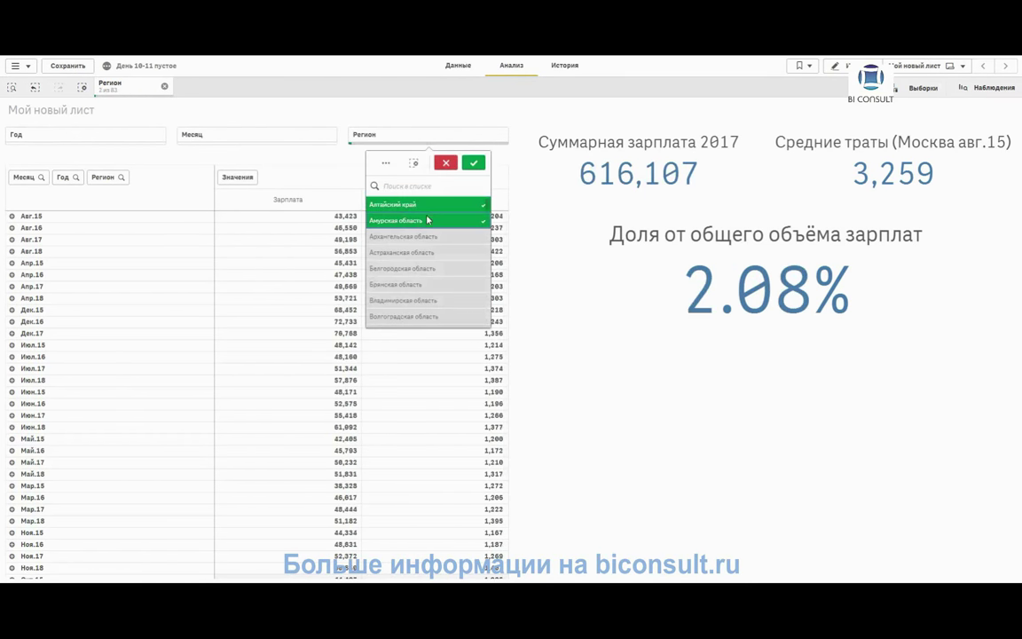
click(427, 205)
click(474, 163)
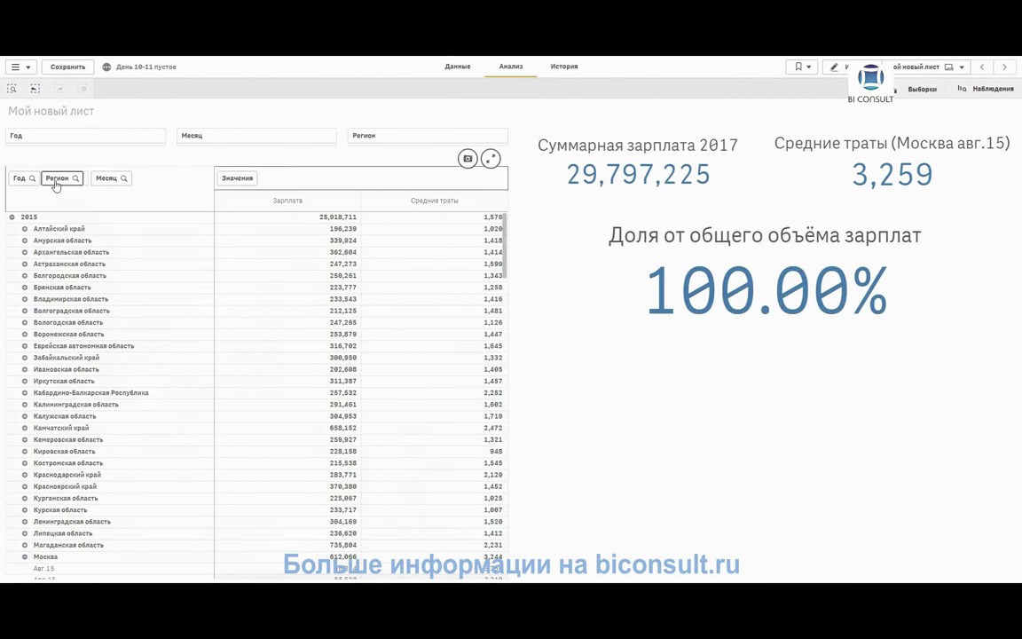
- Reorder the pivot table's row dimensions to Регион, Год, Месяц and collapse the Москва row
drag(55, 184, 28, 186)
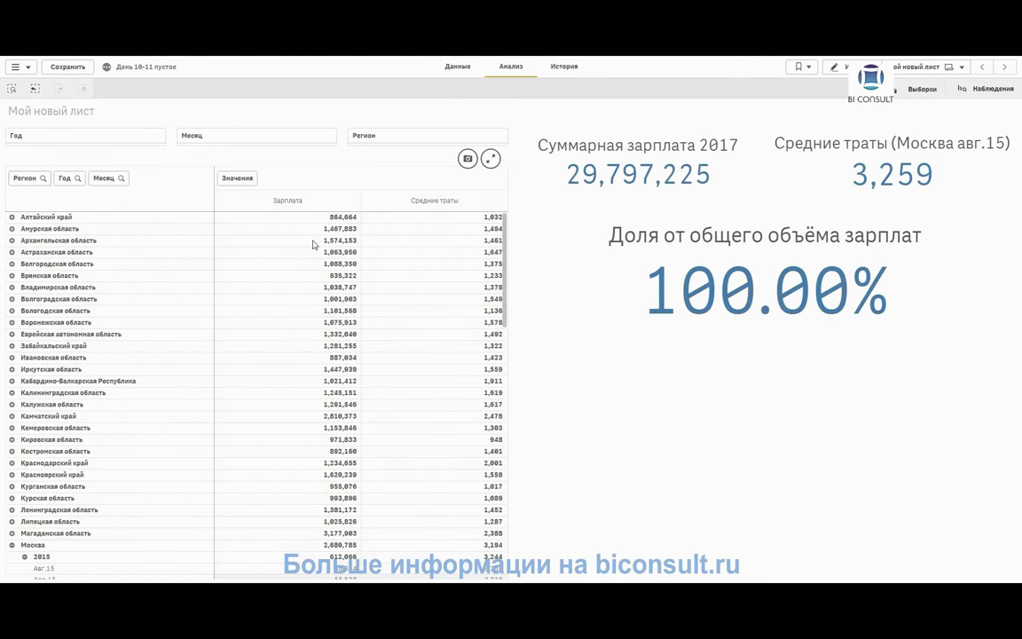
scroll(313, 246, down, 10)
scroll(39, 371, up, 8)
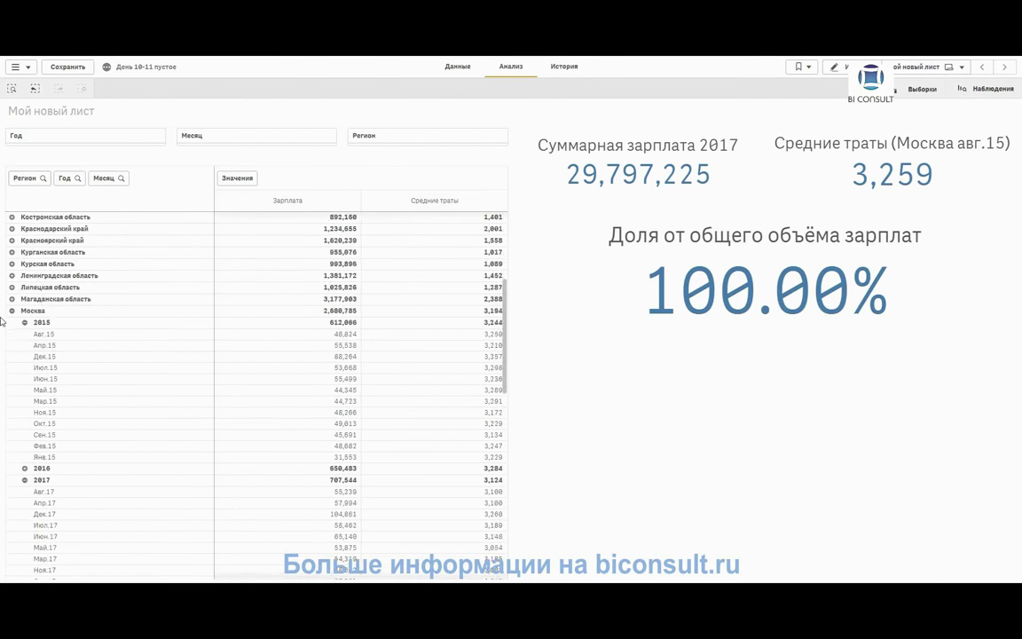
click(12, 428)
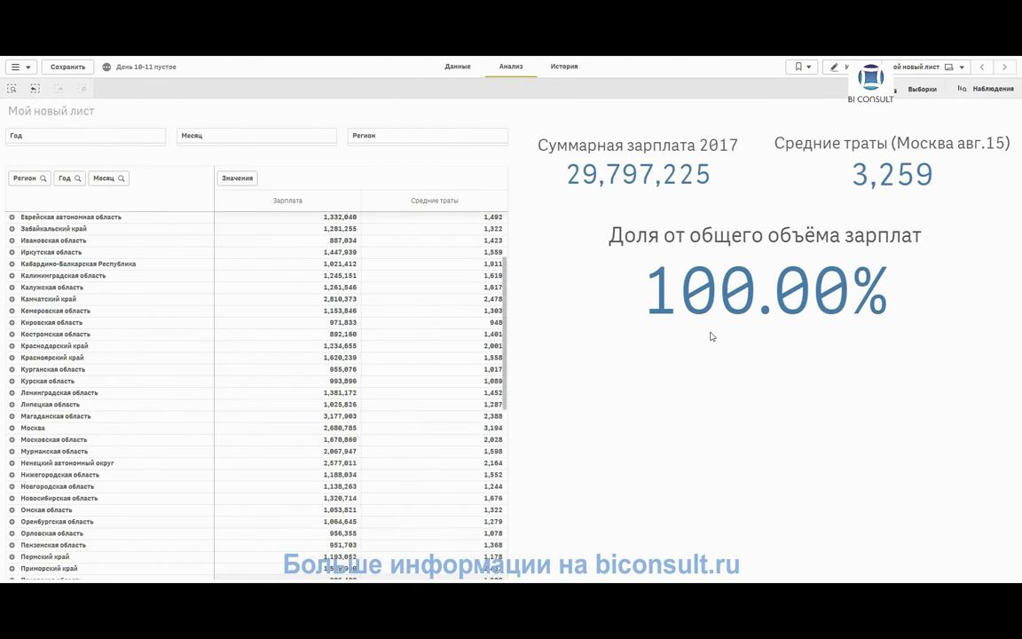
scroll(506, 195, up, 3)
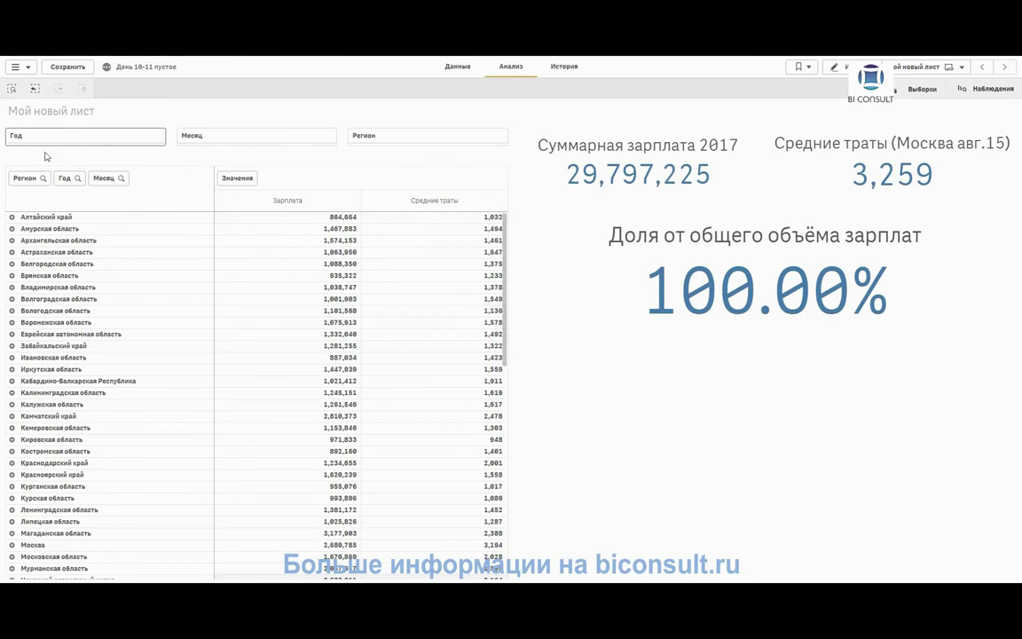
- Select Алтайский край in the Регион filter and extend the selection to the eight regions through Волгоградская область
click(388, 135)
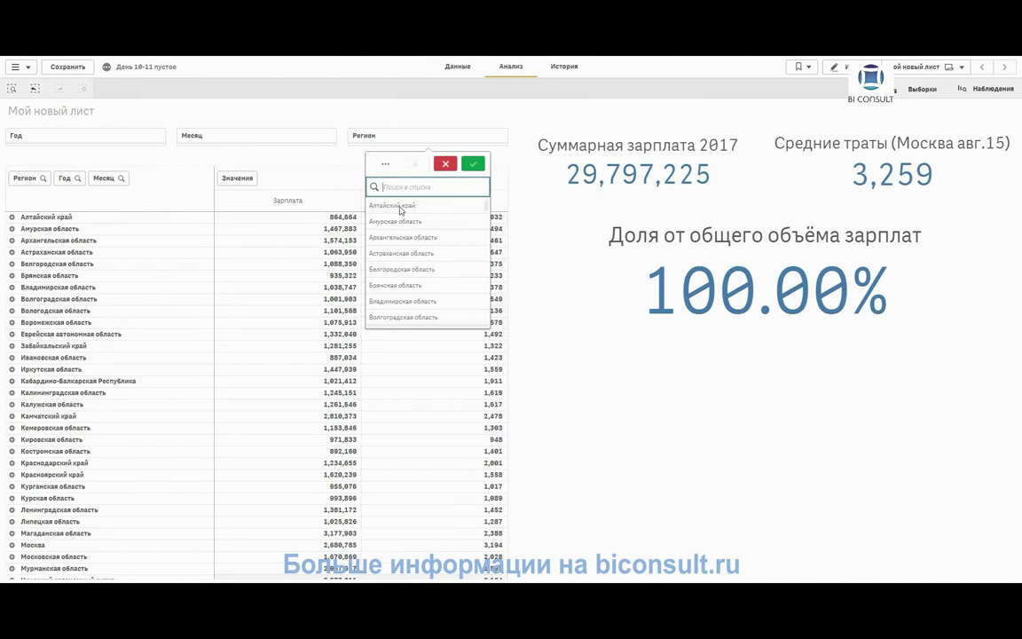
click(400, 205)
click(473, 166)
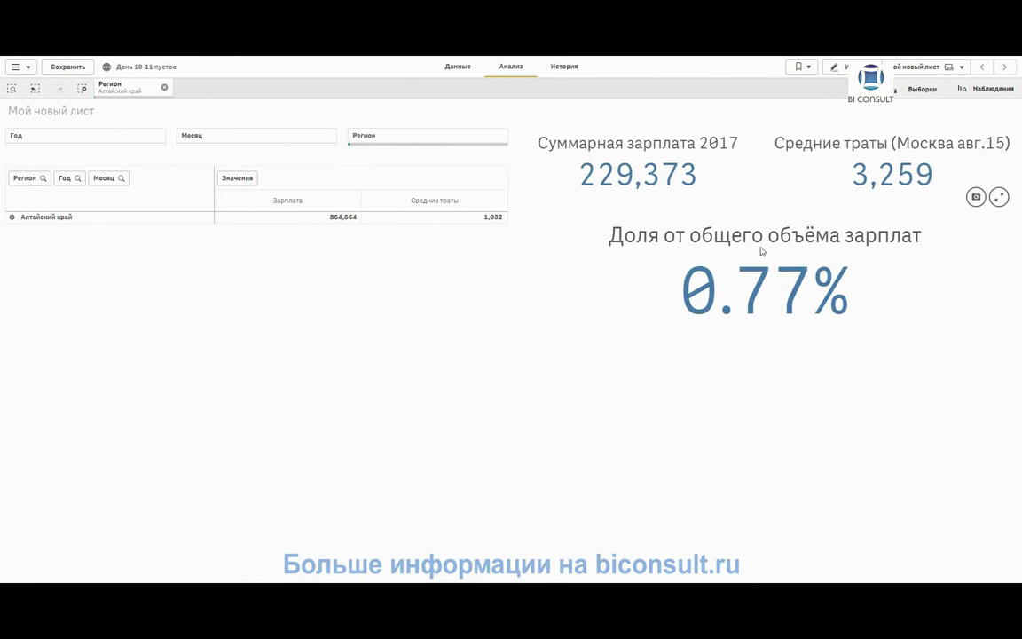
click(381, 148)
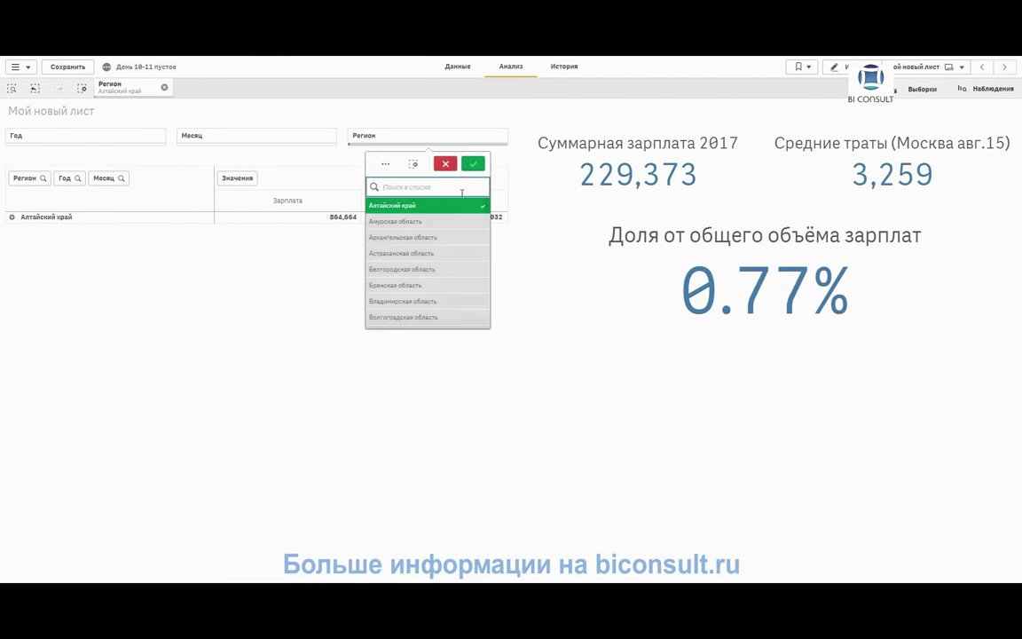
click(401, 222)
drag(415, 247, 411, 327)
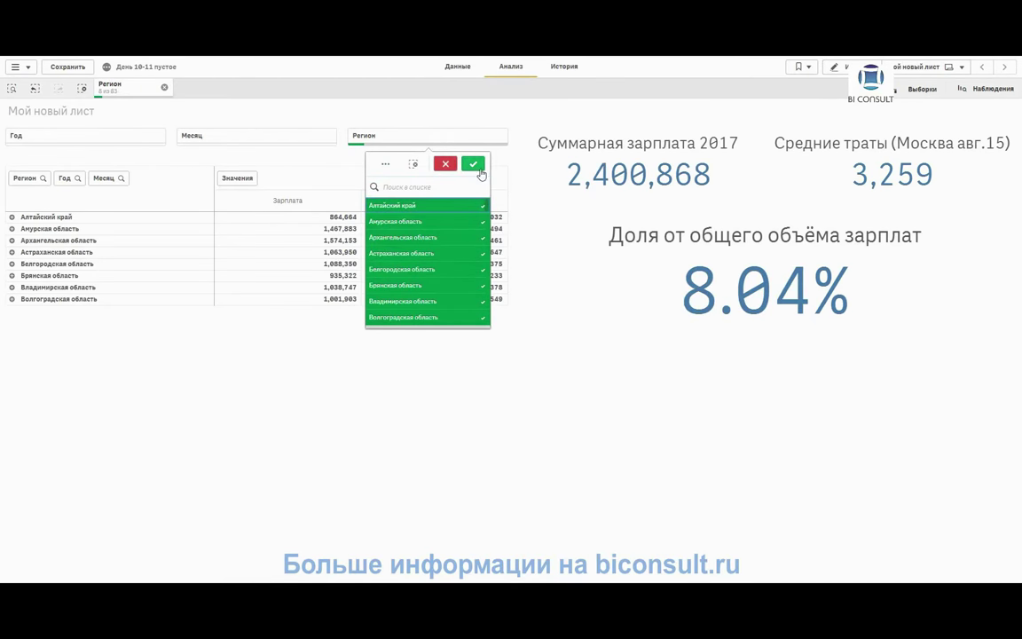
click(474, 165)
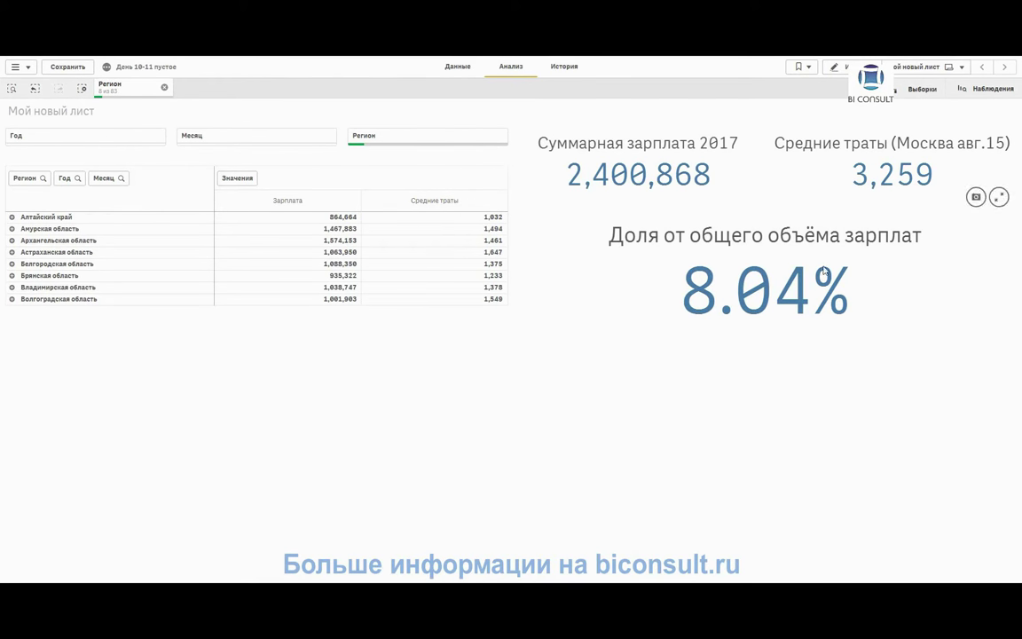
- Filter Год to 2018 to check the share KPI, and clear both the Регион and Год selections
click(51, 138)
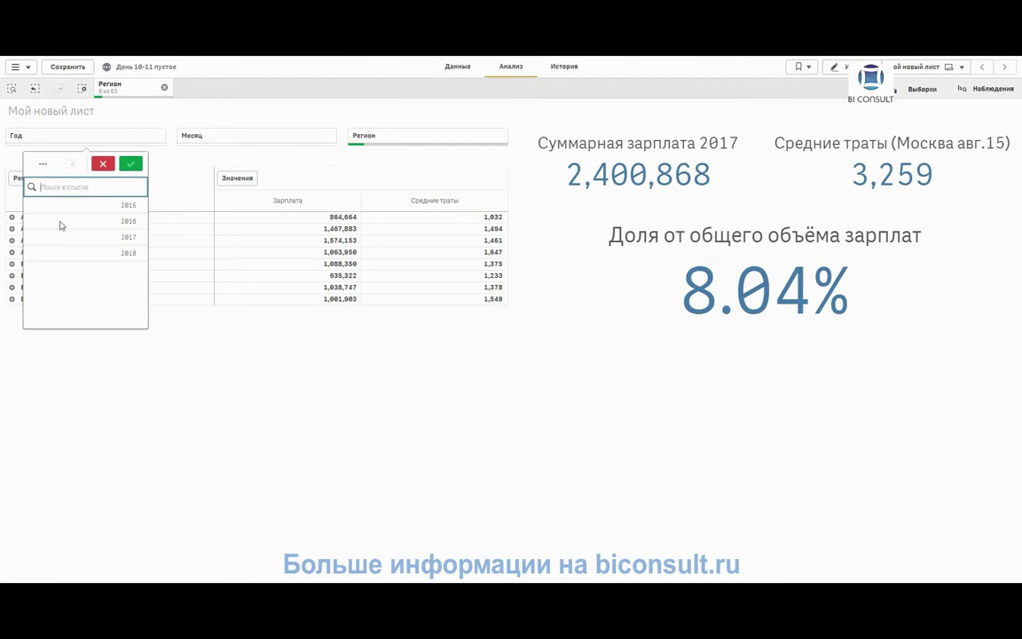
click(57, 253)
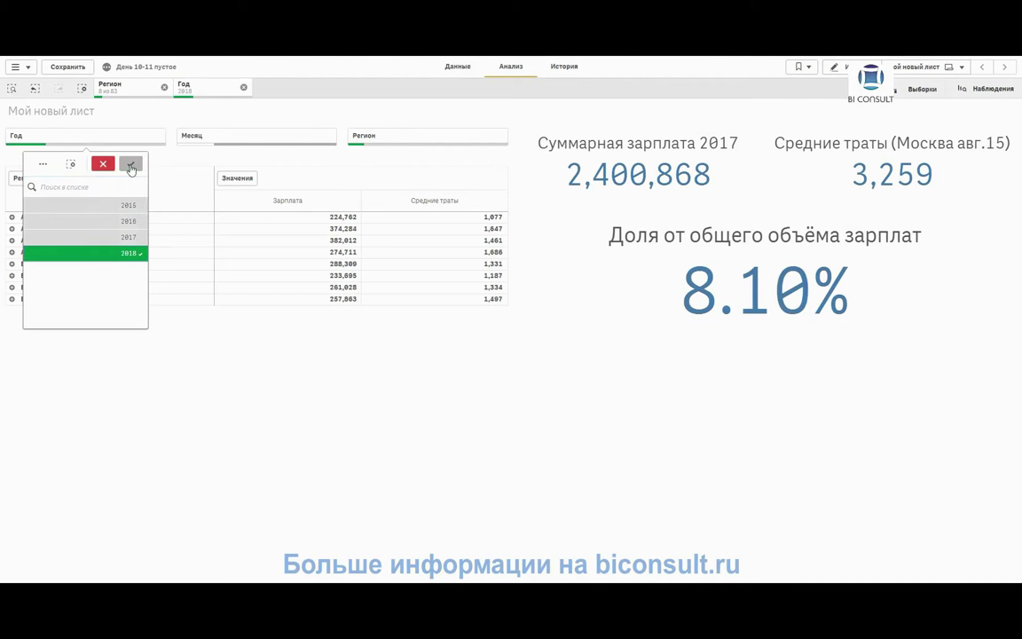
click(130, 163)
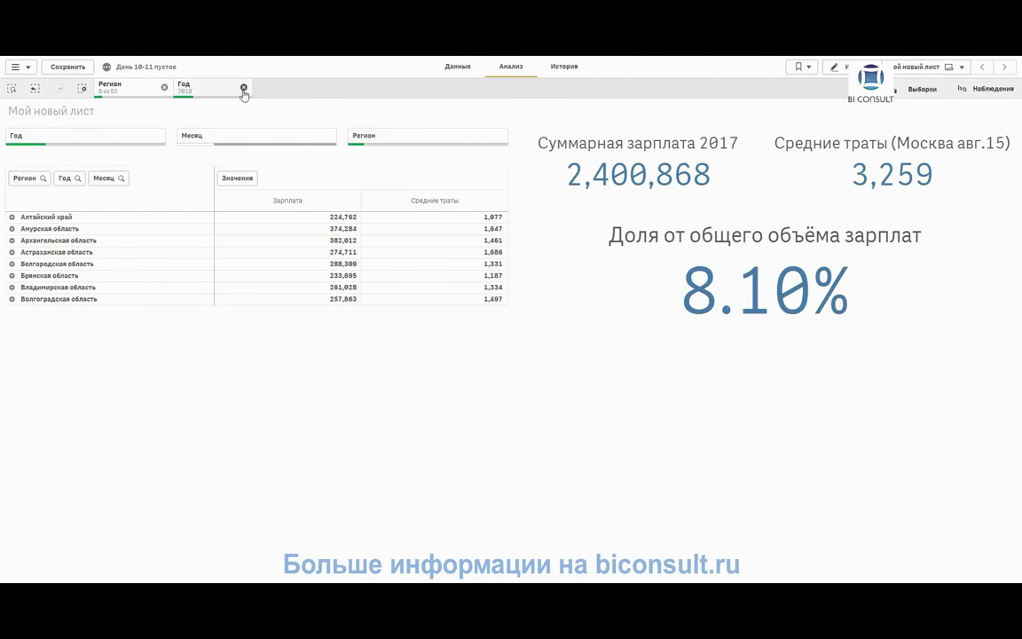
click(164, 87)
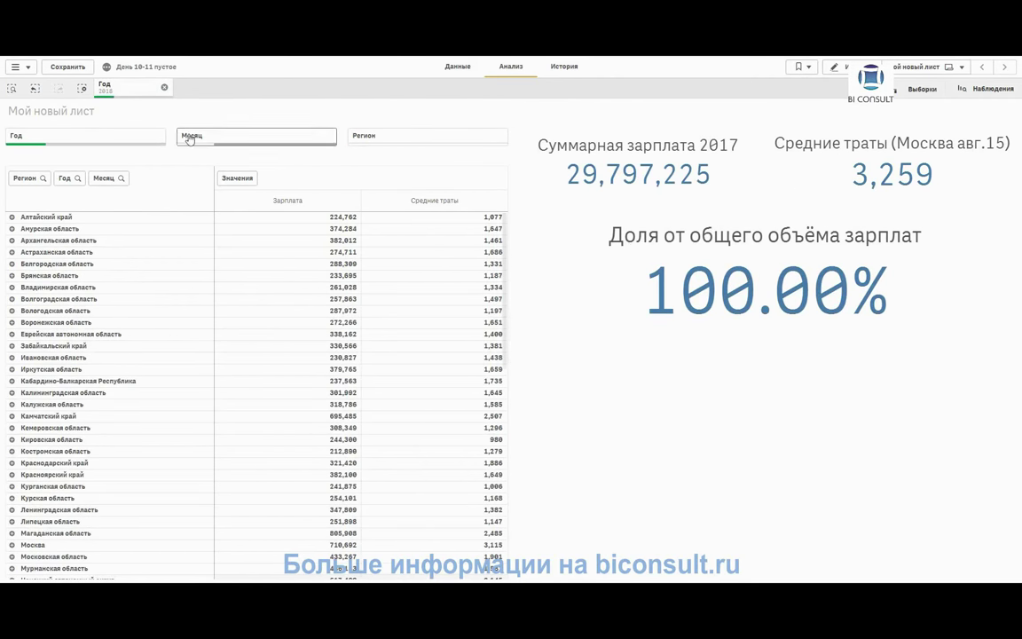
click(164, 87)
- Select a run of seven months starting at Авг.16 in the Месяц filter
click(263, 139)
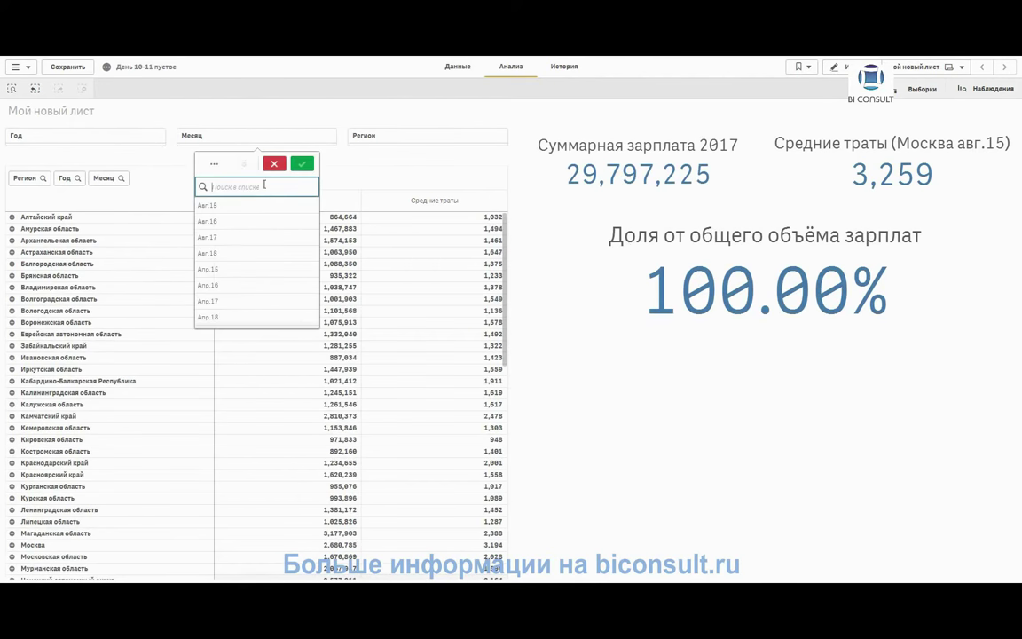
drag(263, 223, 305, 224)
click(302, 163)
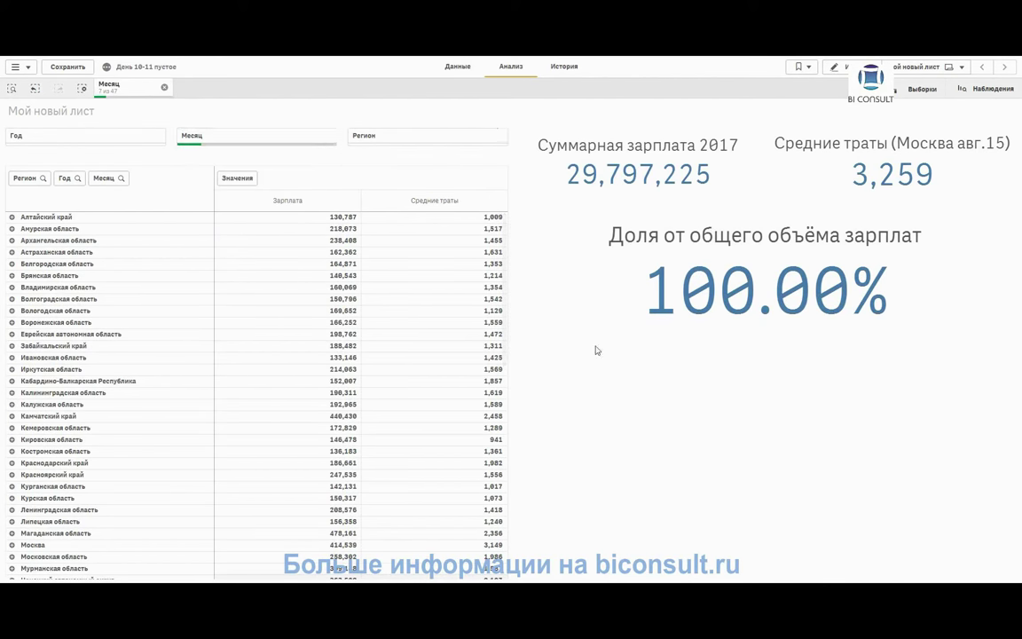
- Review the selected months in the Месяц filter and clear the Месяц selection
click(280, 140)
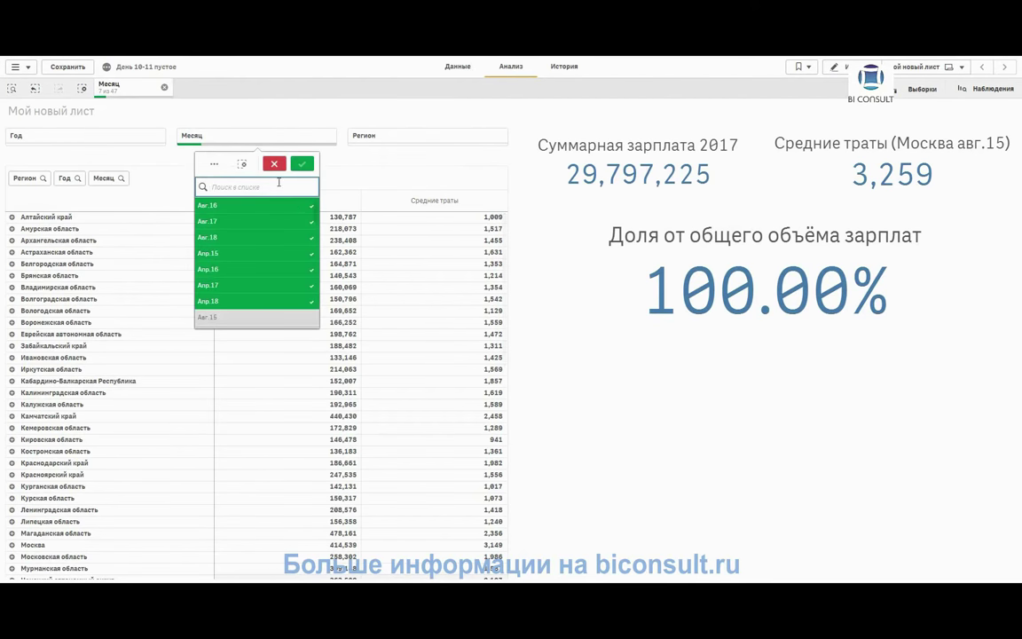
click(249, 158)
click(259, 138)
click(274, 163)
click(271, 140)
click(253, 140)
click(253, 140)
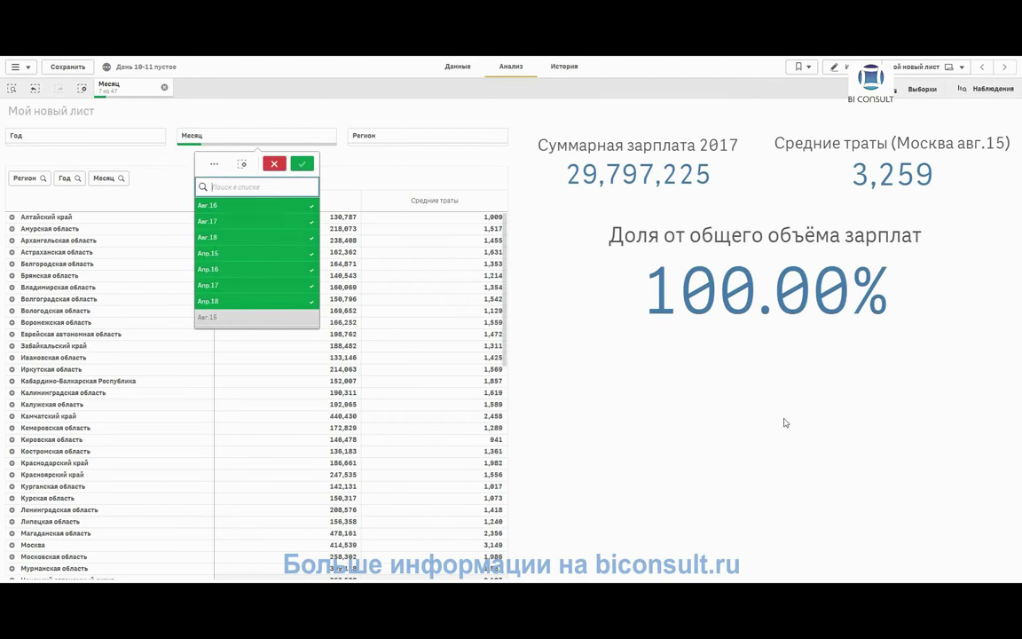
click(748, 404)
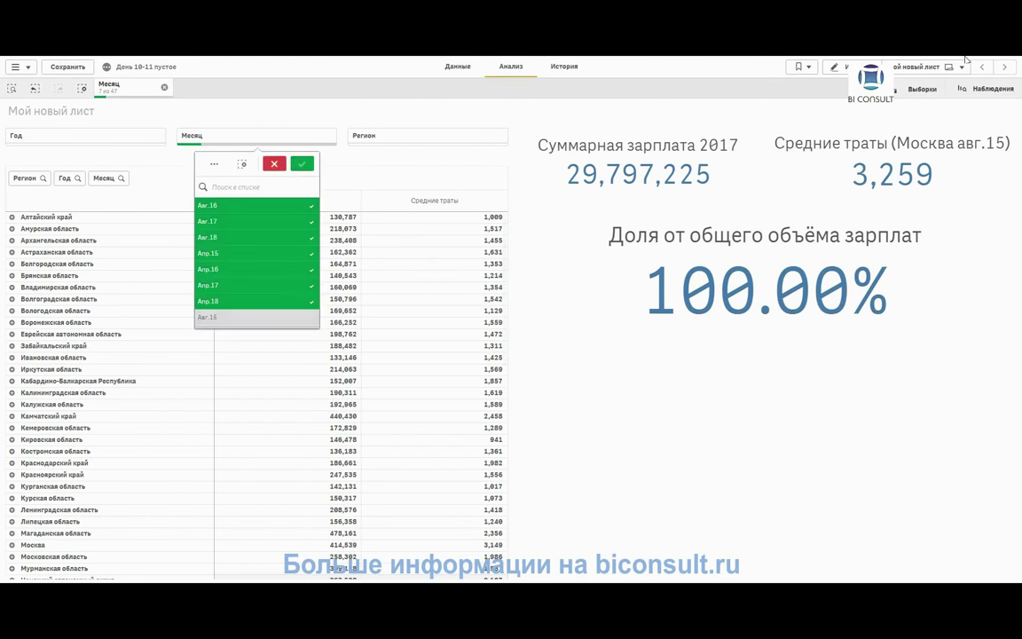
click(163, 88)
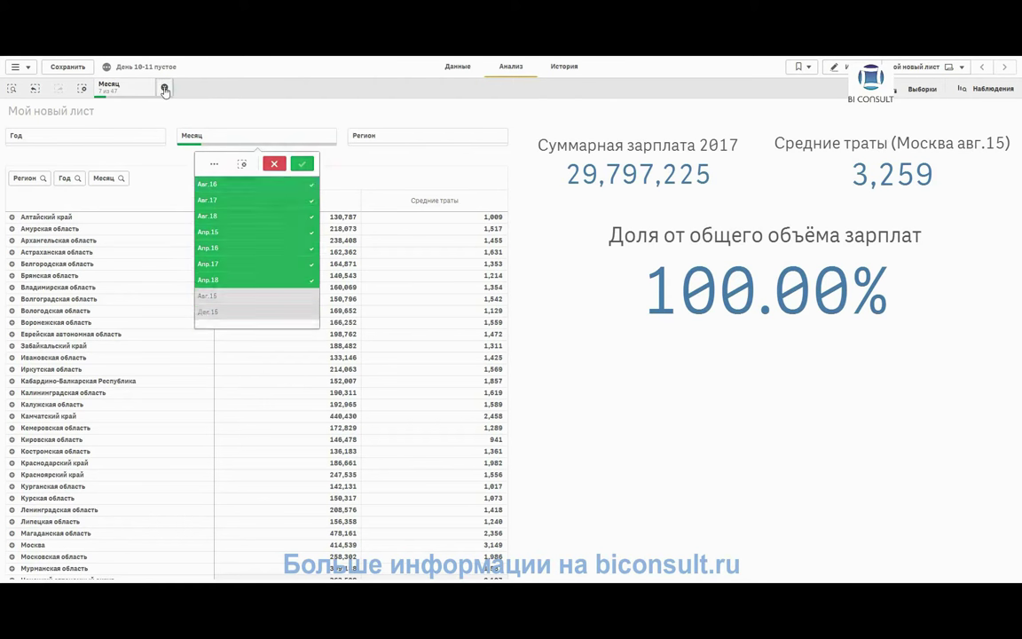
- Filter Месяц to Авг.18 and switch the sheet to editing
click(288, 142)
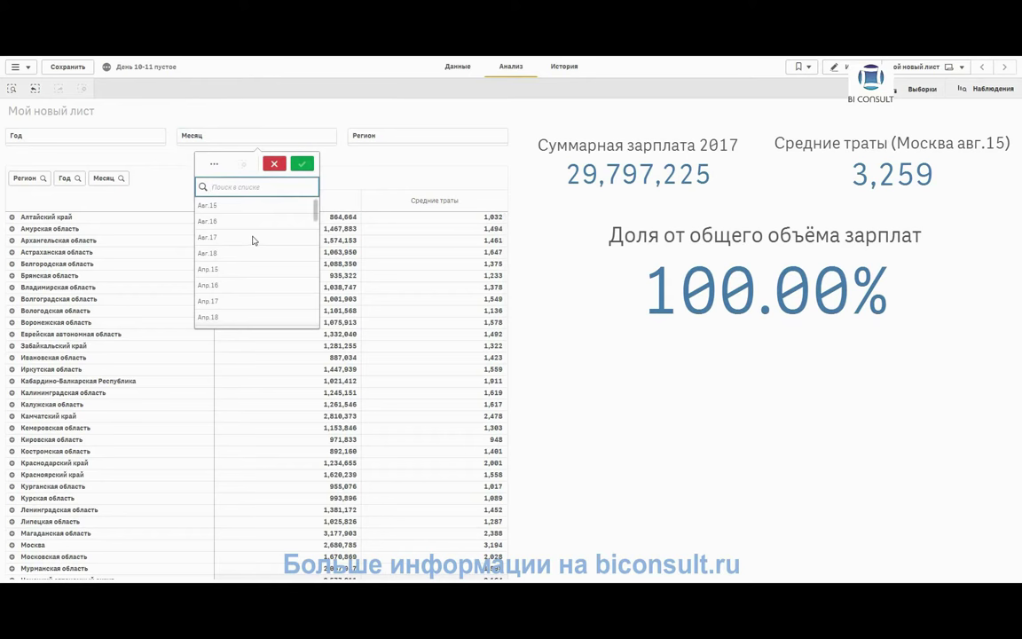
click(240, 253)
click(270, 146)
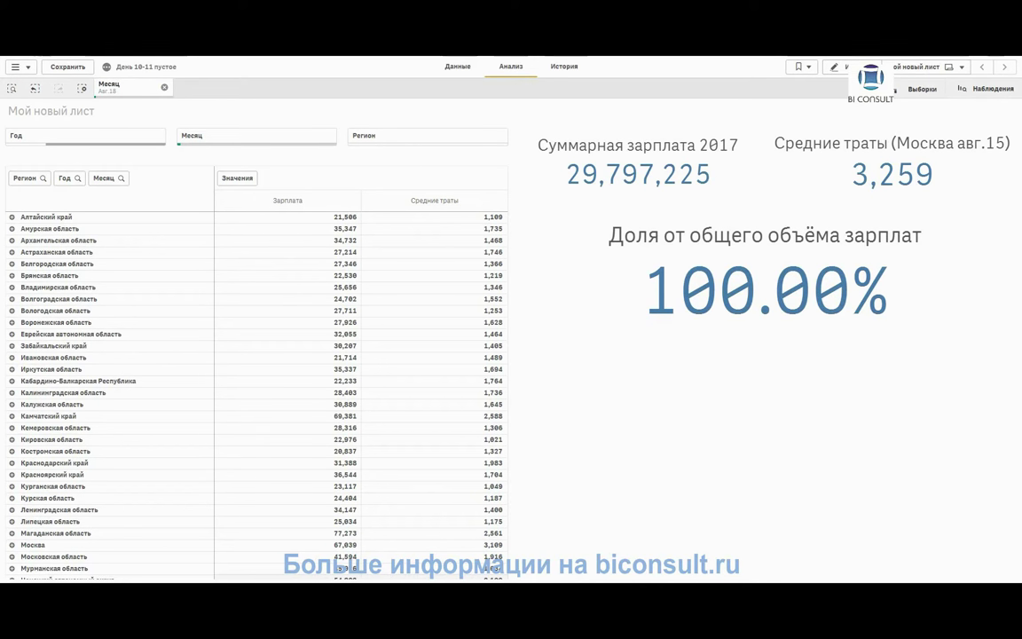
click(834, 68)
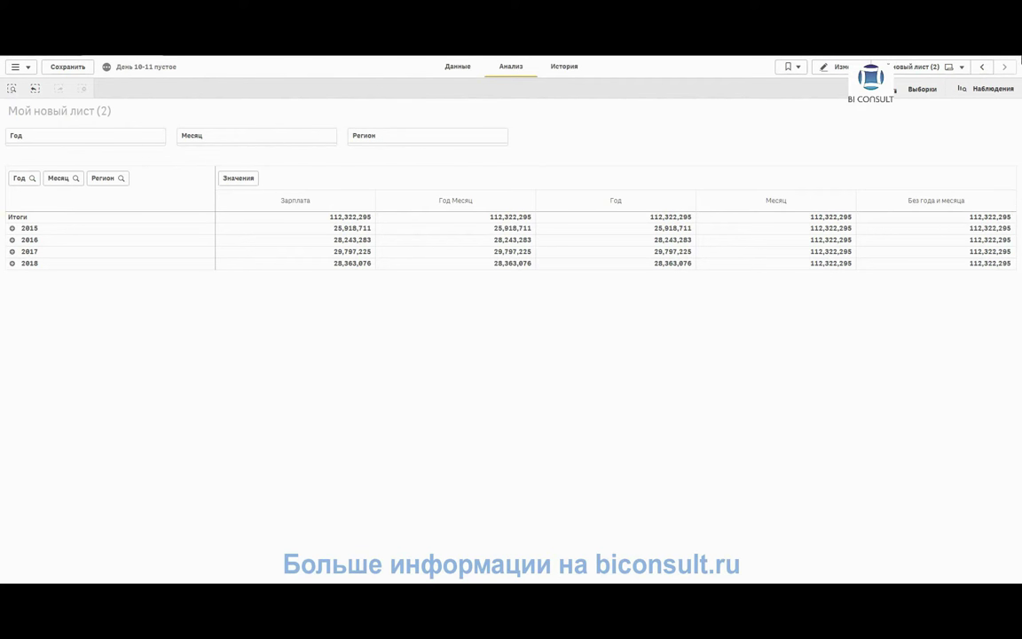
- Return to the sheet Мой новый лист and open the expression of the pivot table's Год Месяц measure for editing
click(982, 73)
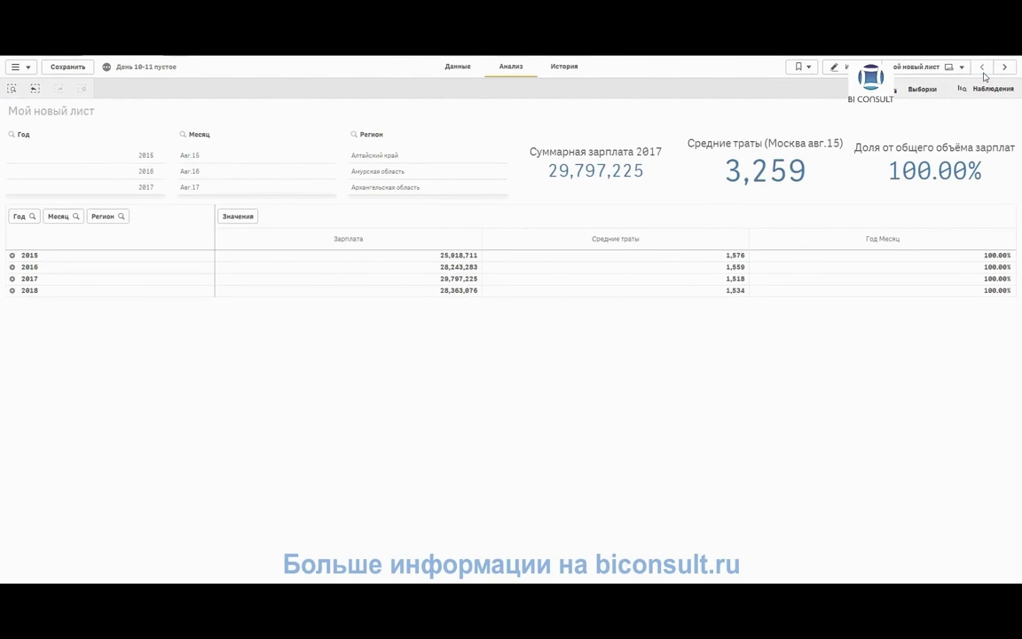
click(843, 68)
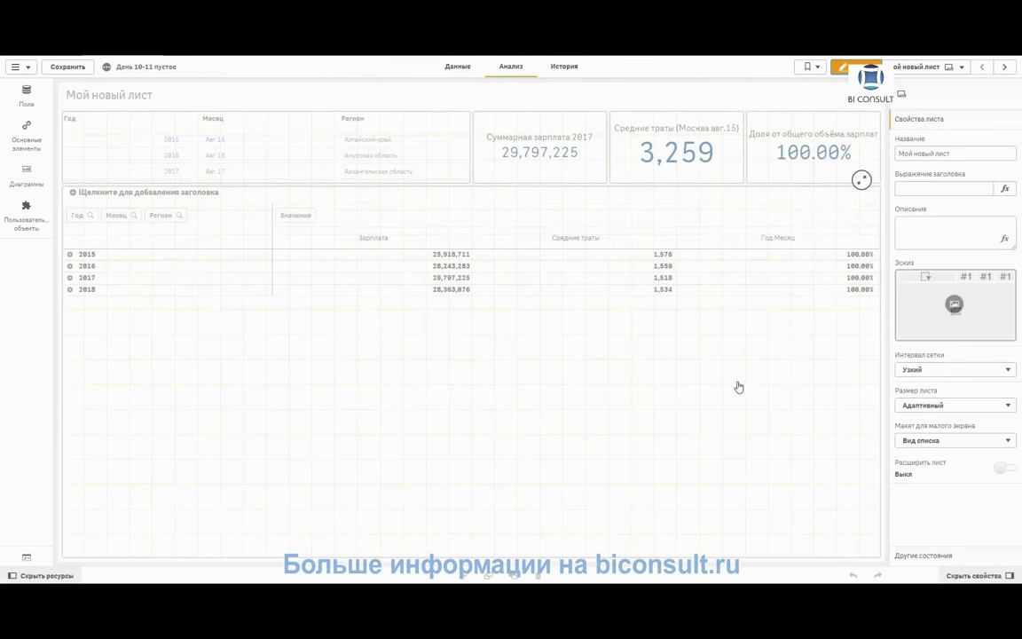
click(769, 287)
scroll(962, 480, down, 3)
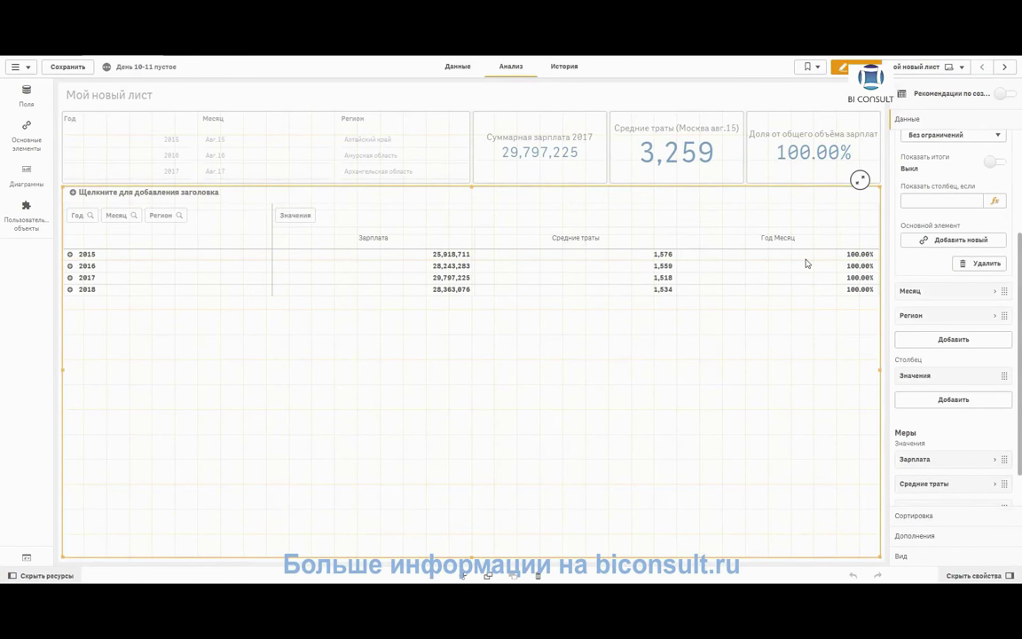
scroll(930, 460, down, 1)
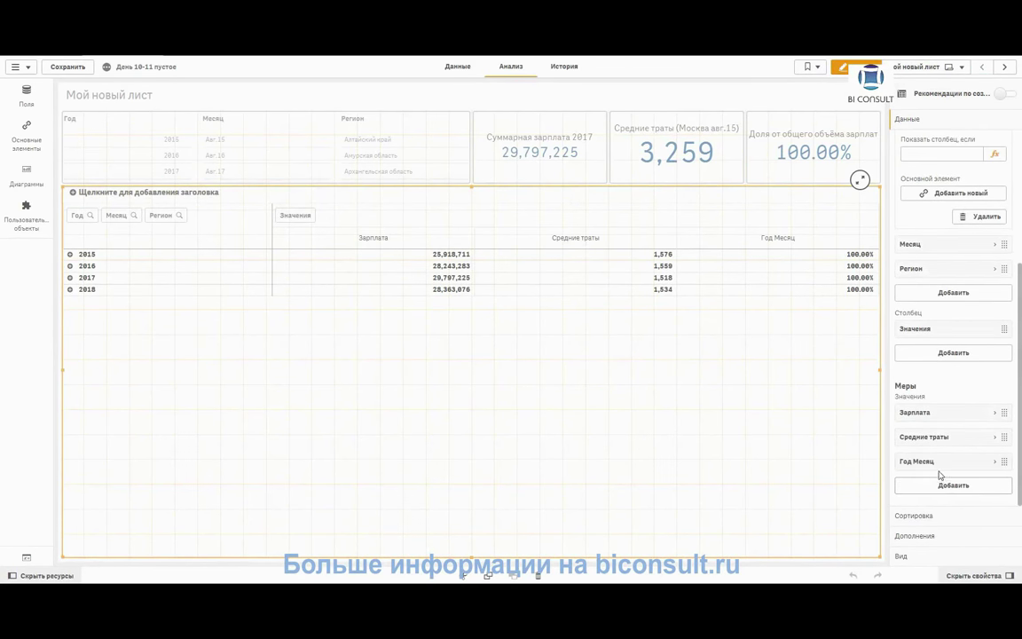
click(907, 463)
click(995, 495)
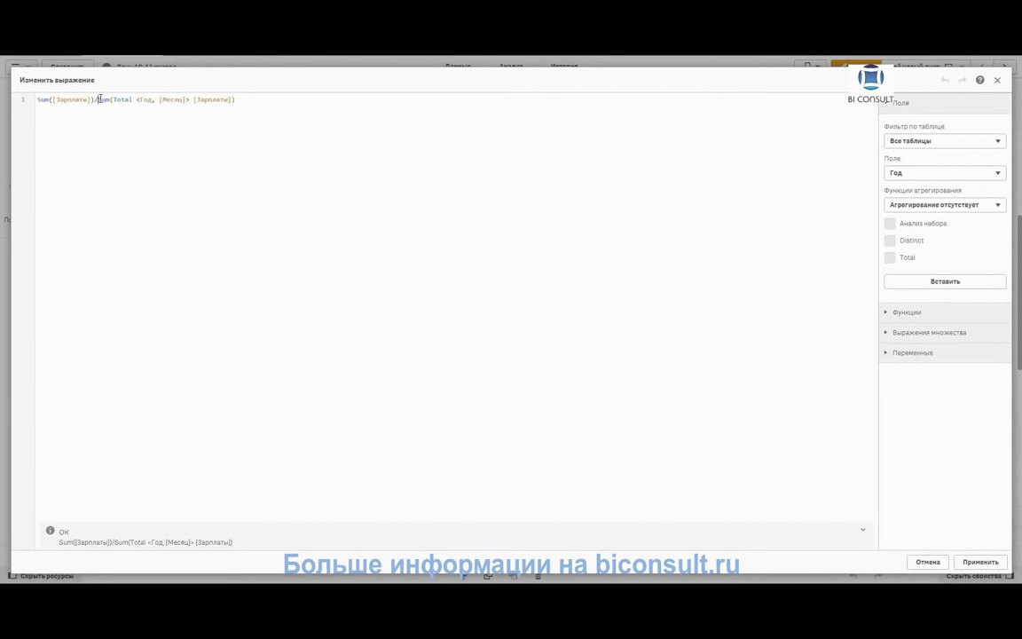
- Examine the Sum(Total <Год, [Месяц]> [Зарплаты]) denominator and its field list, and close the expression unchanged
drag(97, 99, 269, 100)
click(131, 99)
drag(137, 100, 191, 99)
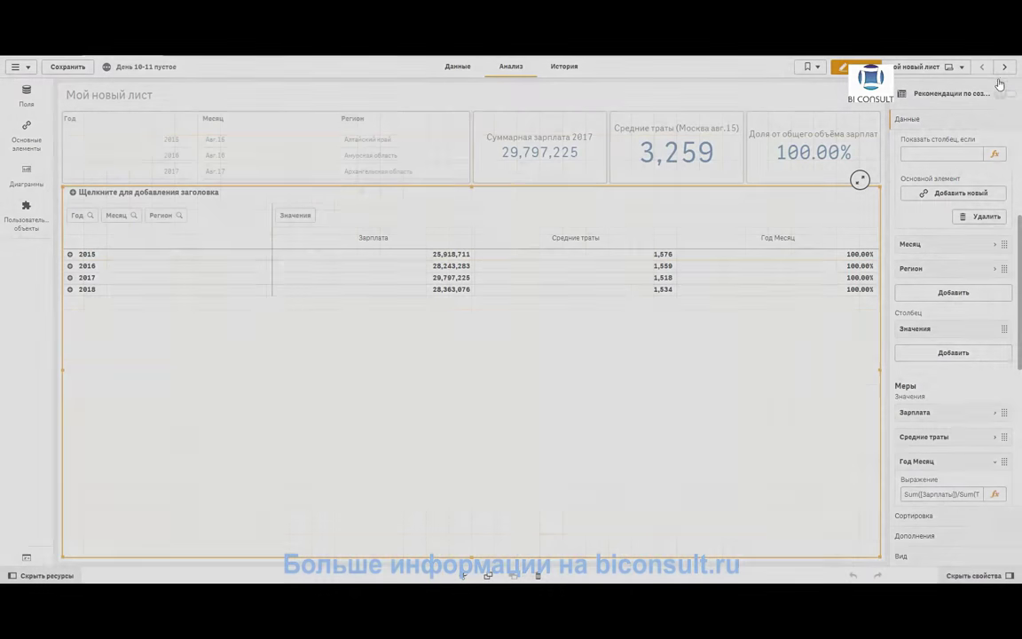
click(998, 80)
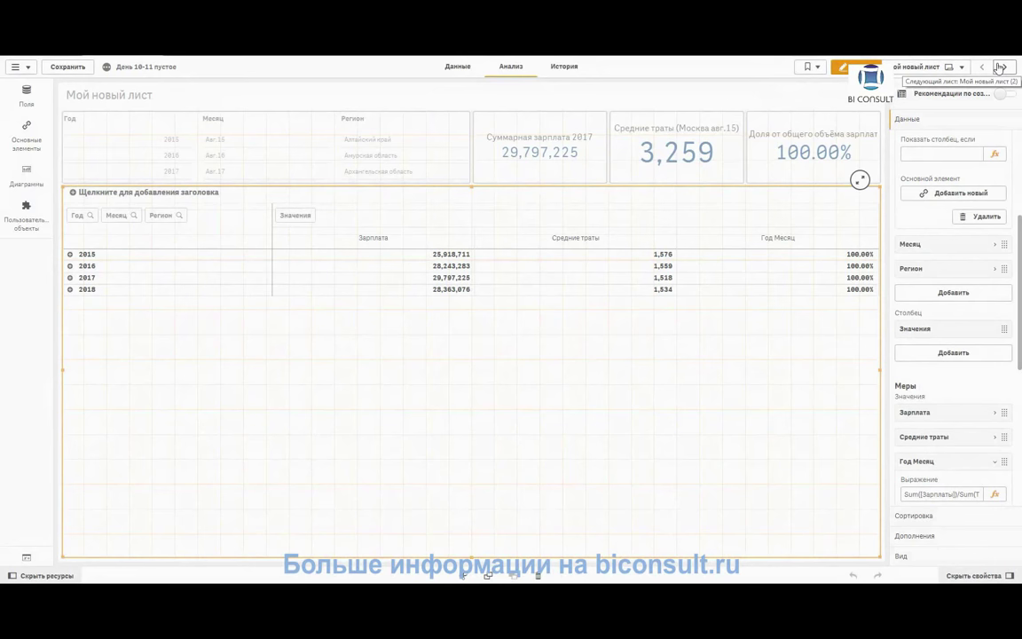
- Go to the sheet Мой новый лист (2), select its pivot table and look through its dimensions and measures
click(1000, 67)
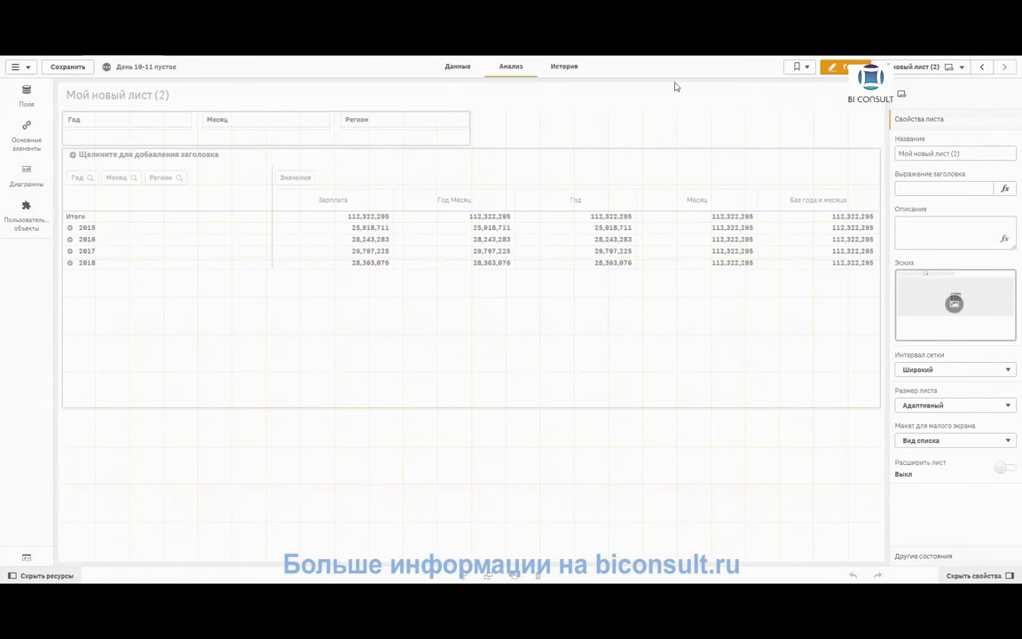
click(269, 140)
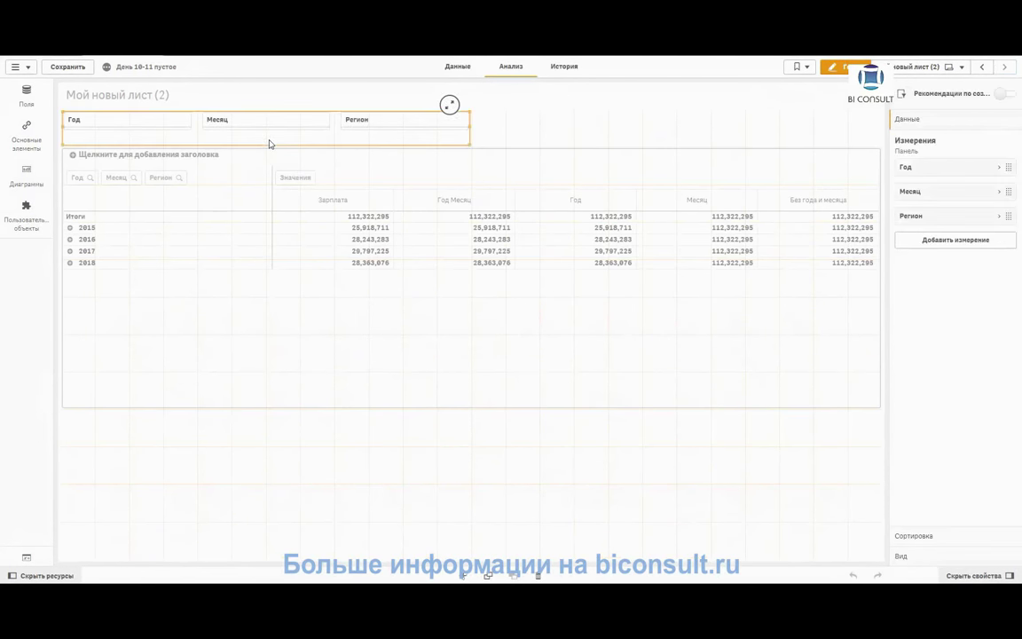
click(652, 176)
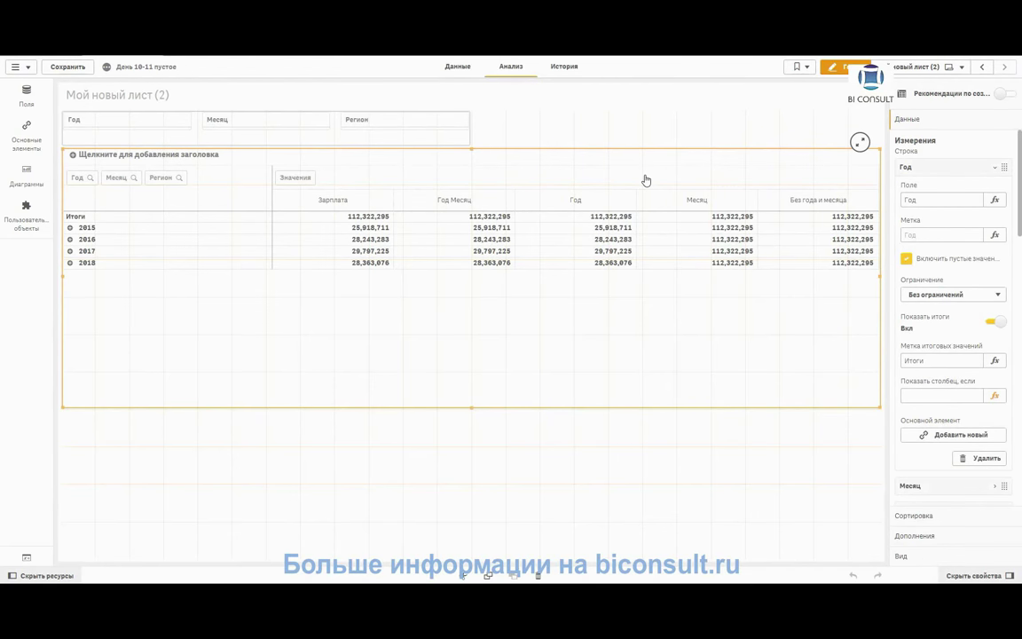
click(928, 167)
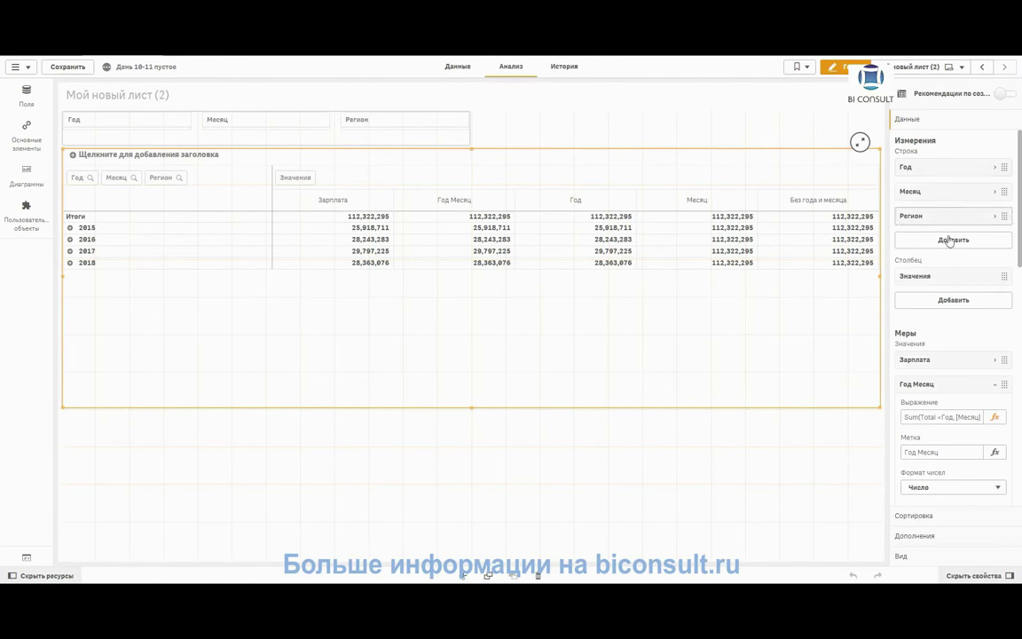
scroll(957, 355, down, 10)
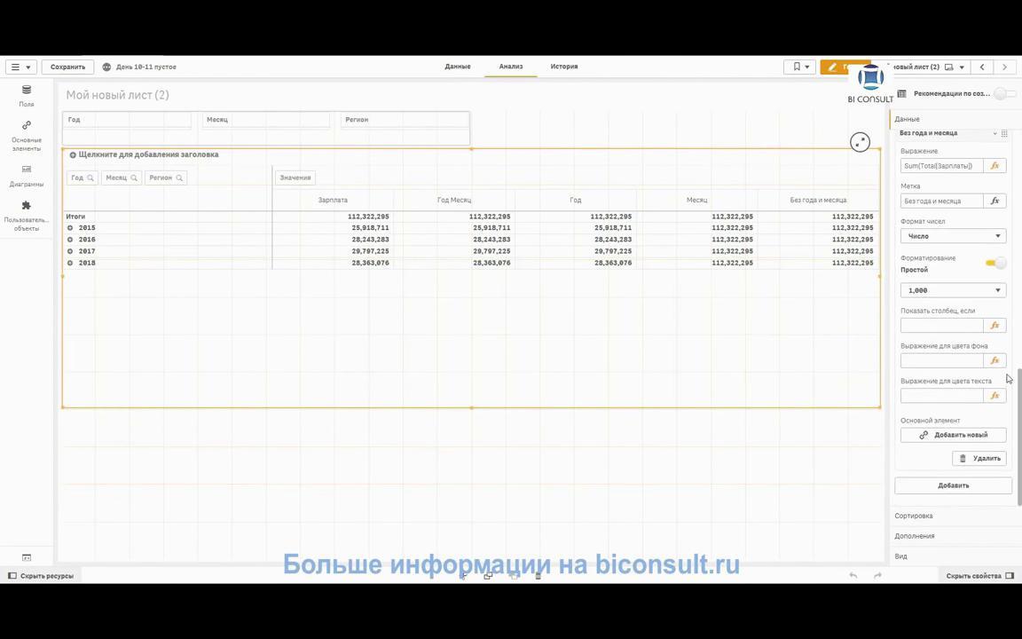
scroll(990, 470, up, 2)
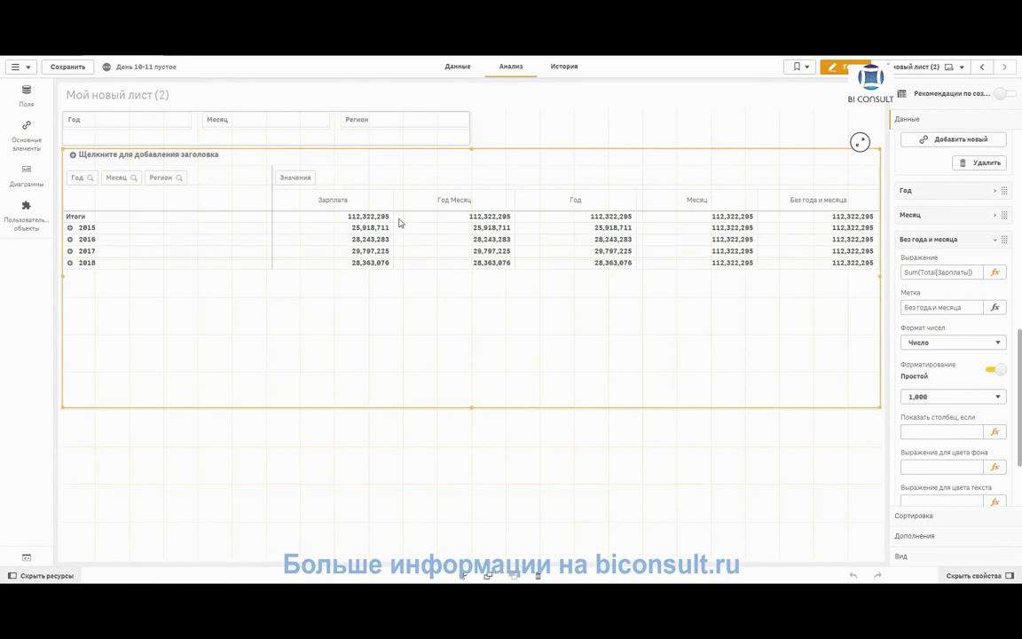
scroll(977, 231, up, 4)
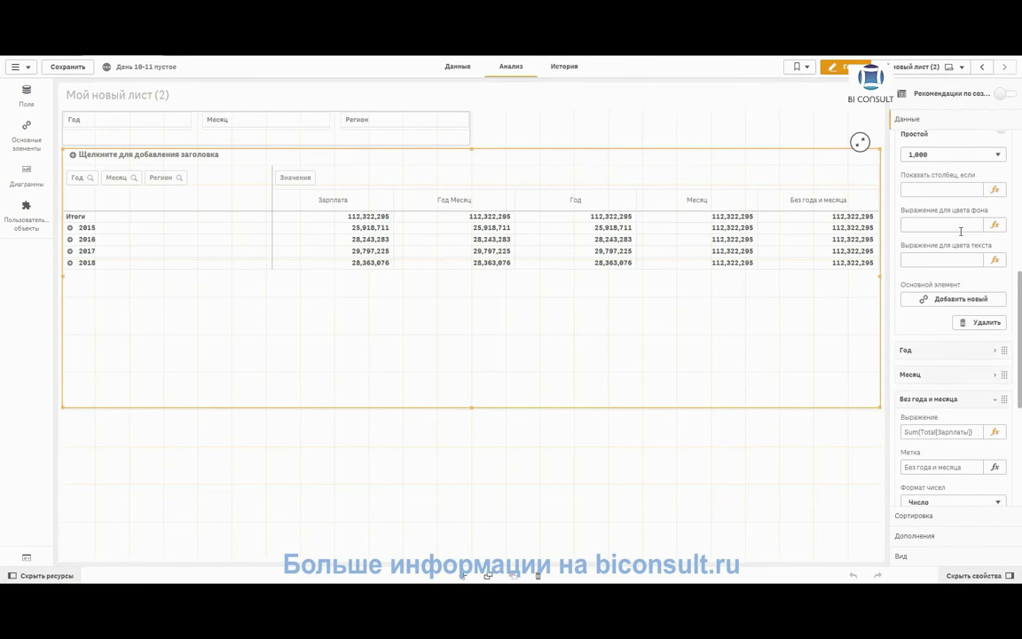
scroll(974, 284, down, 6)
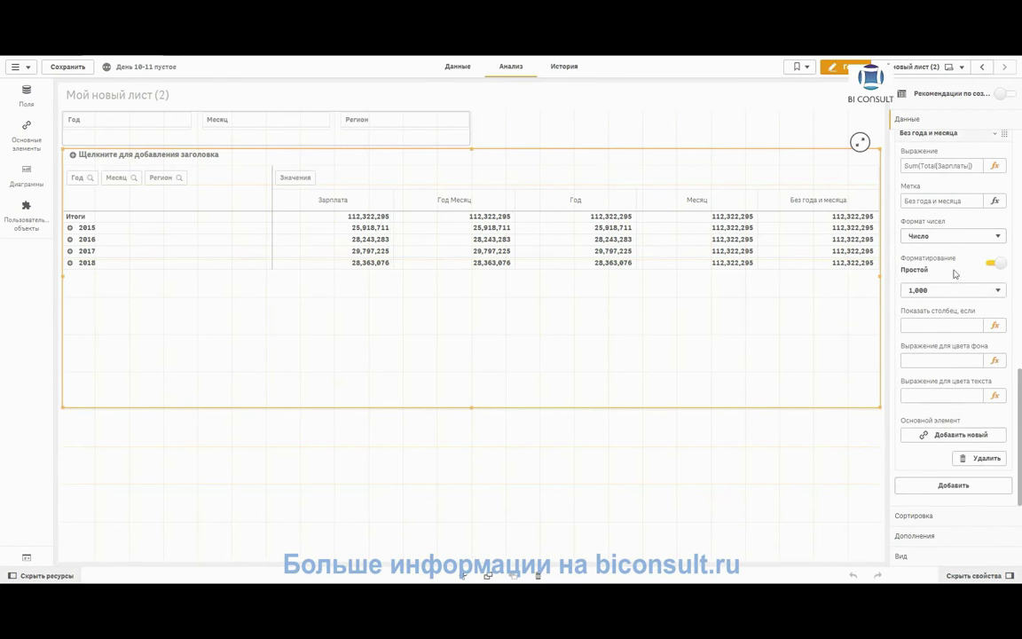
scroll(954, 248, up, 2)
click(949, 189)
scroll(954, 201, up, 5)
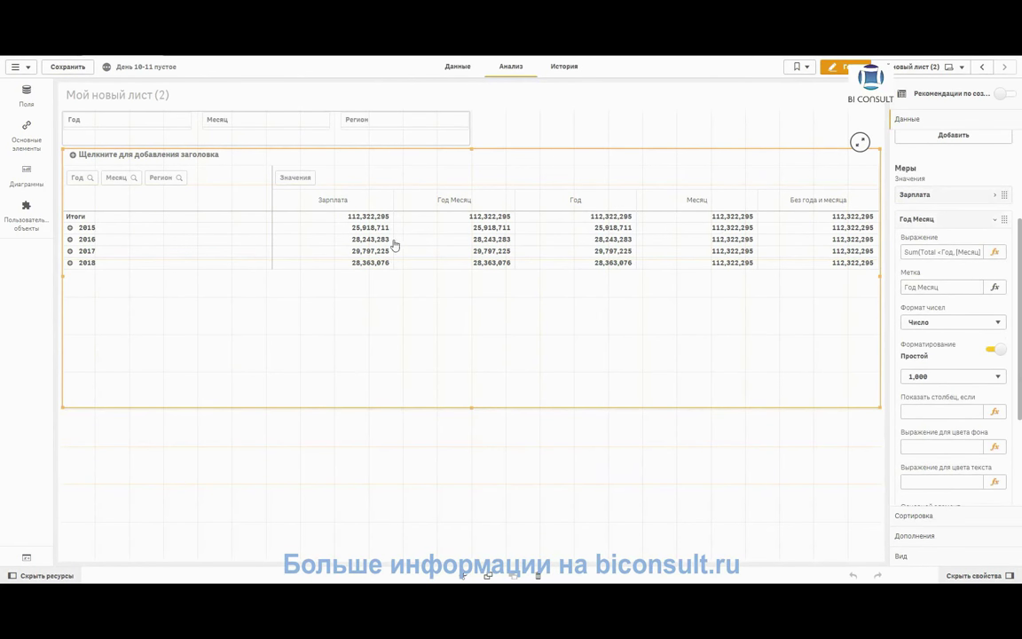
- Inspect the expression of the Зарплата measure and collapse the Зарплата and Год Месяц measure settings
click(941, 194)
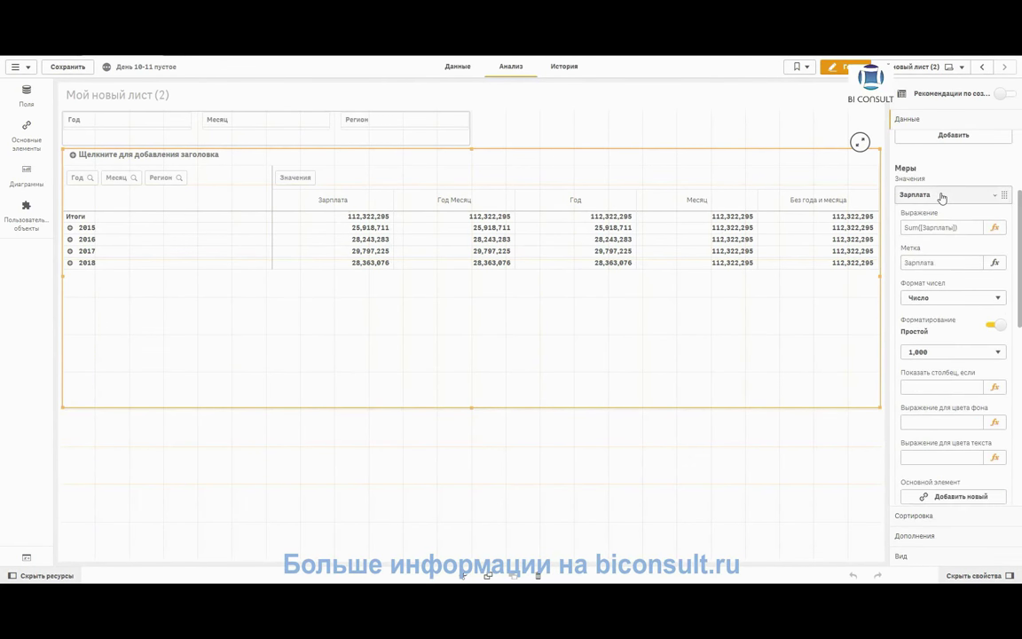
click(995, 228)
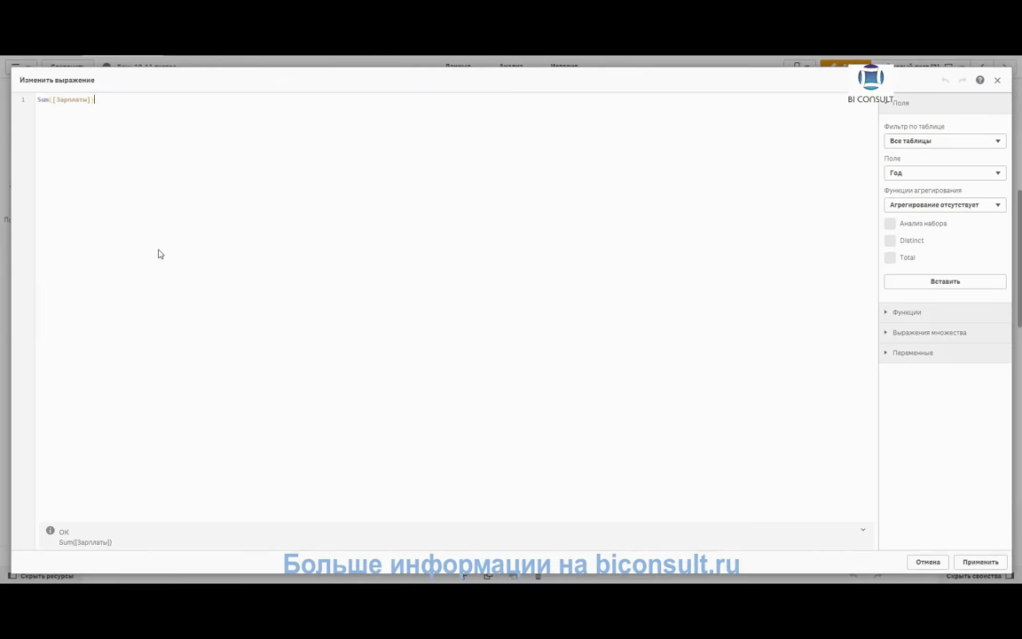
click(998, 83)
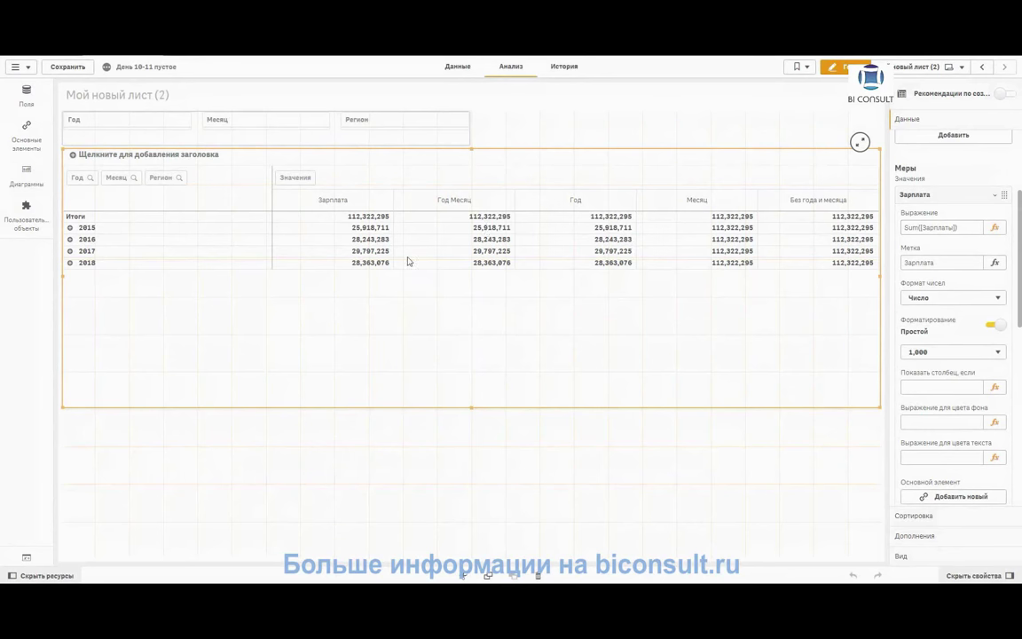
click(918, 196)
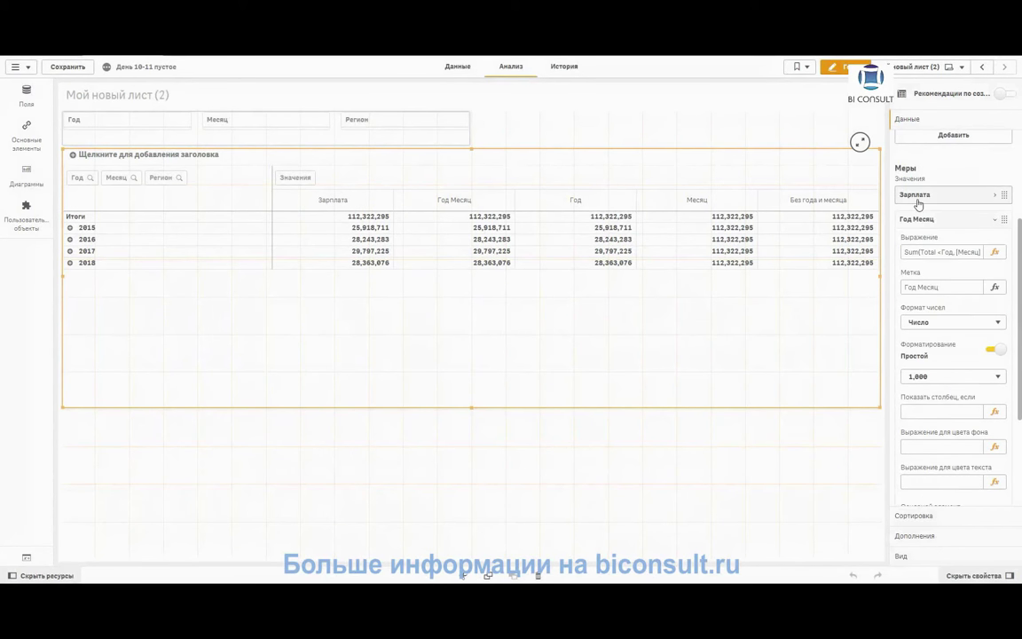
click(923, 218)
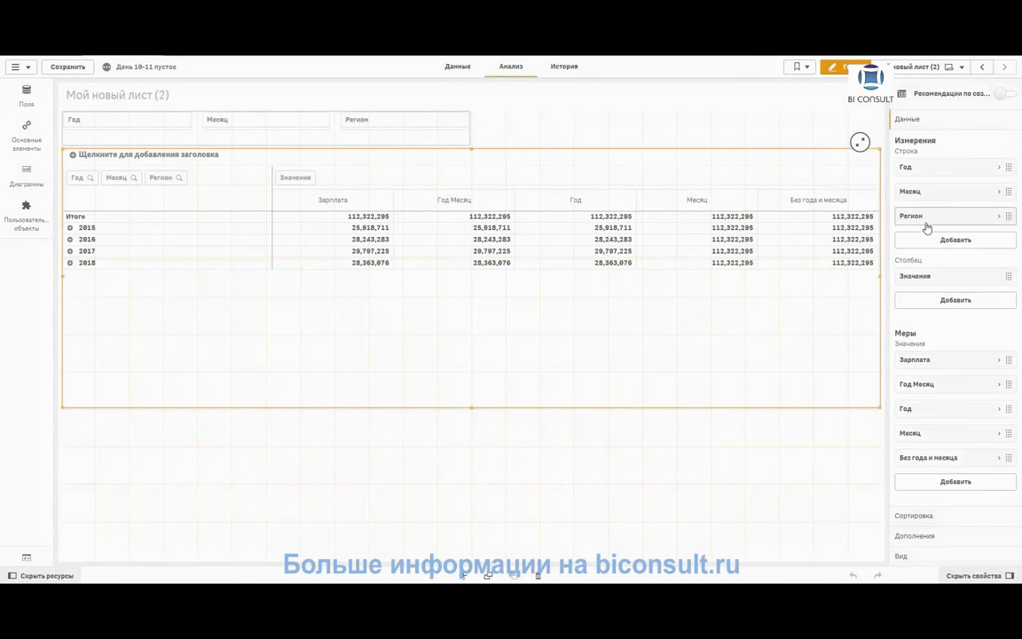
- Inspect the expression of the Год Месяц measure, close it without changes and collapse the measure
click(988, 385)
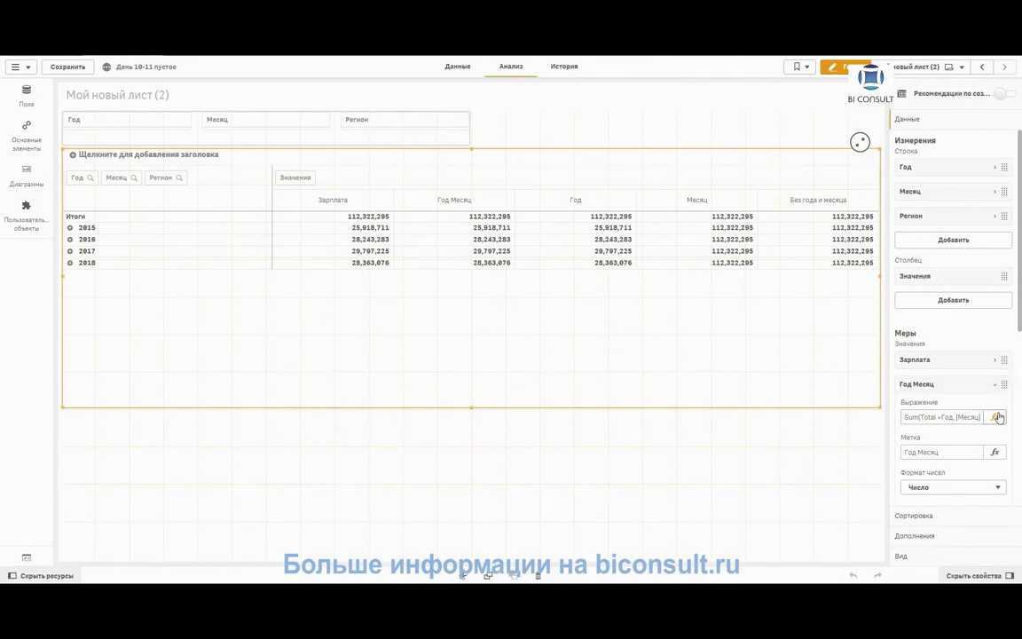
click(998, 417)
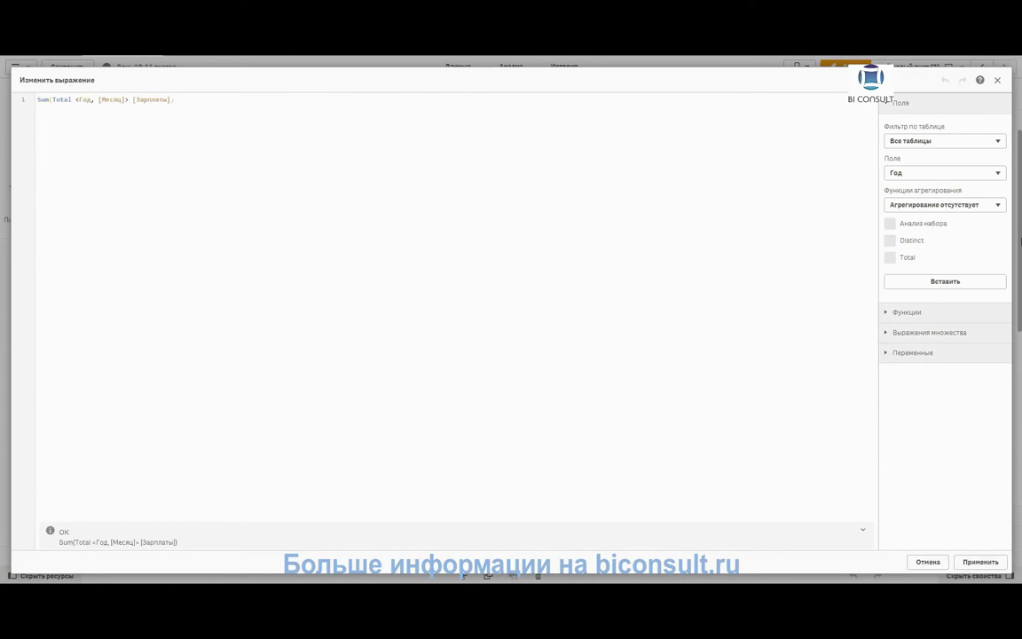
click(998, 80)
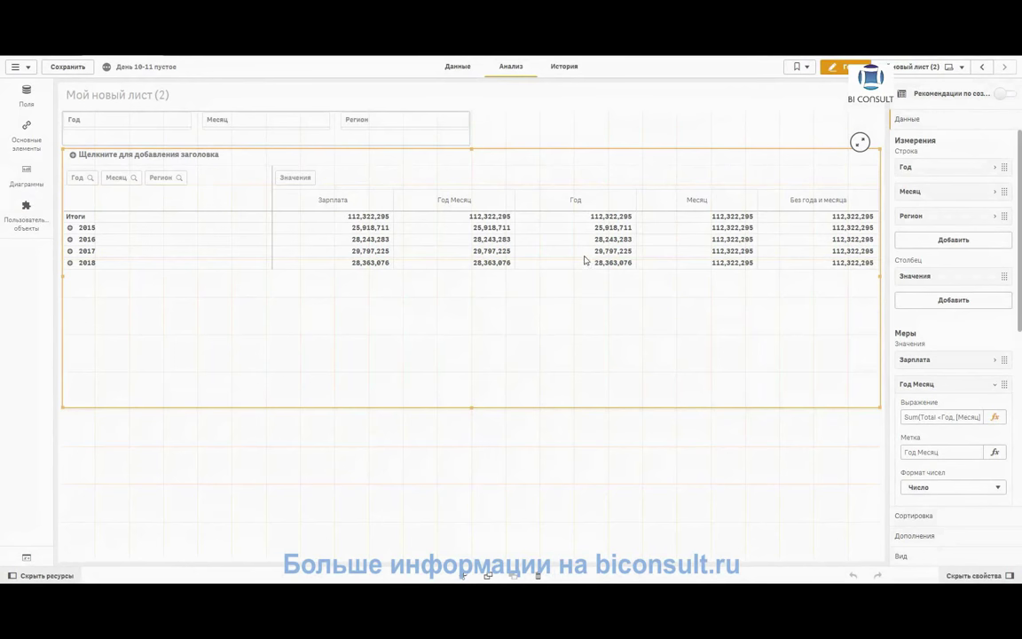
click(946, 388)
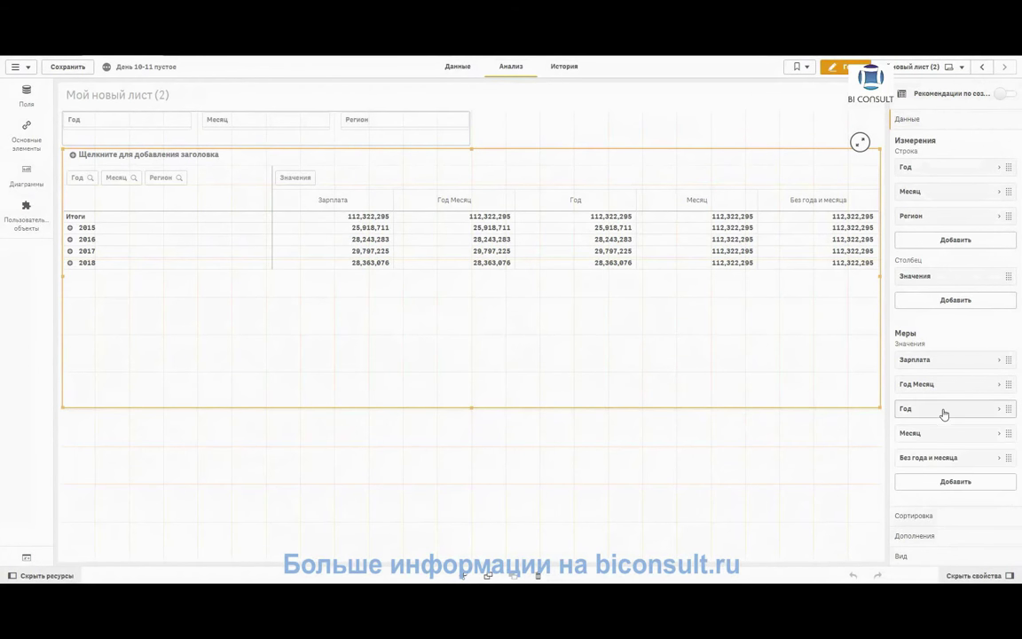
- Inspect the expression of the Год measure, close it without changes and collapse the measure
click(943, 410)
click(1000, 441)
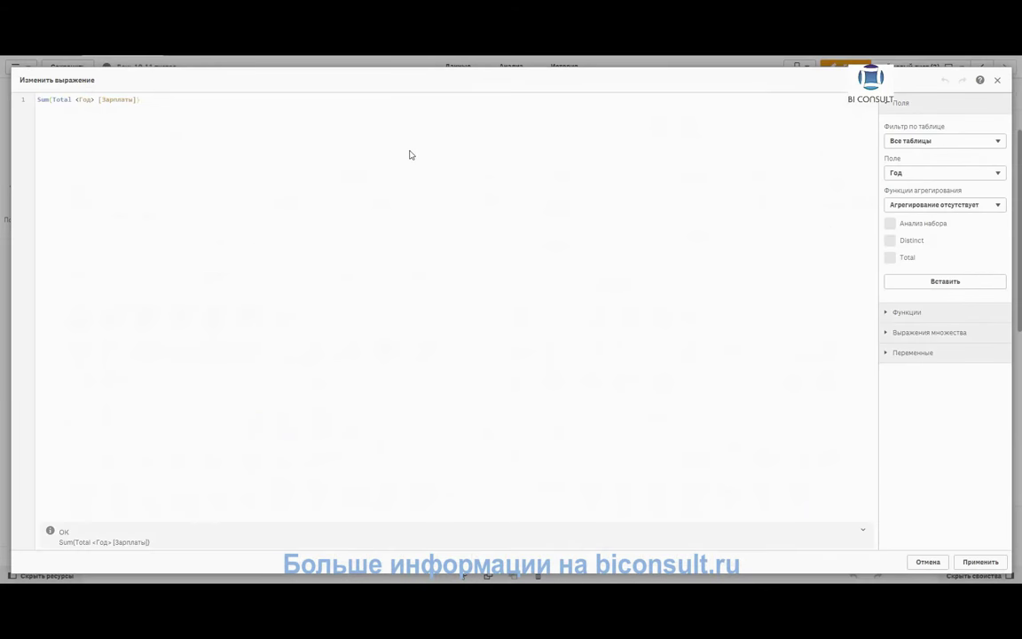
click(998, 80)
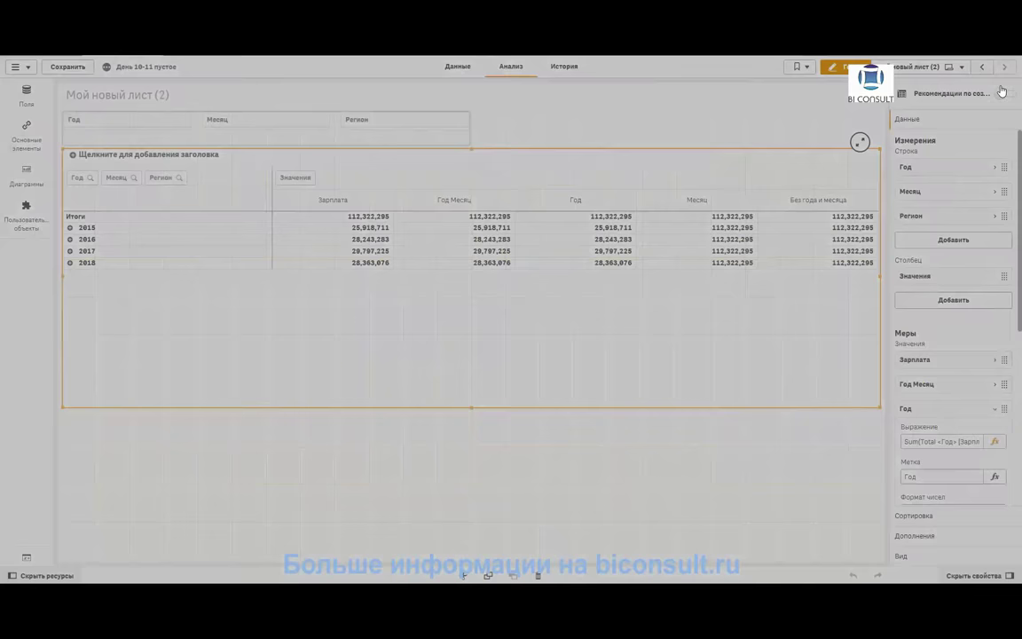
scroll(977, 383, down, 1)
click(947, 354)
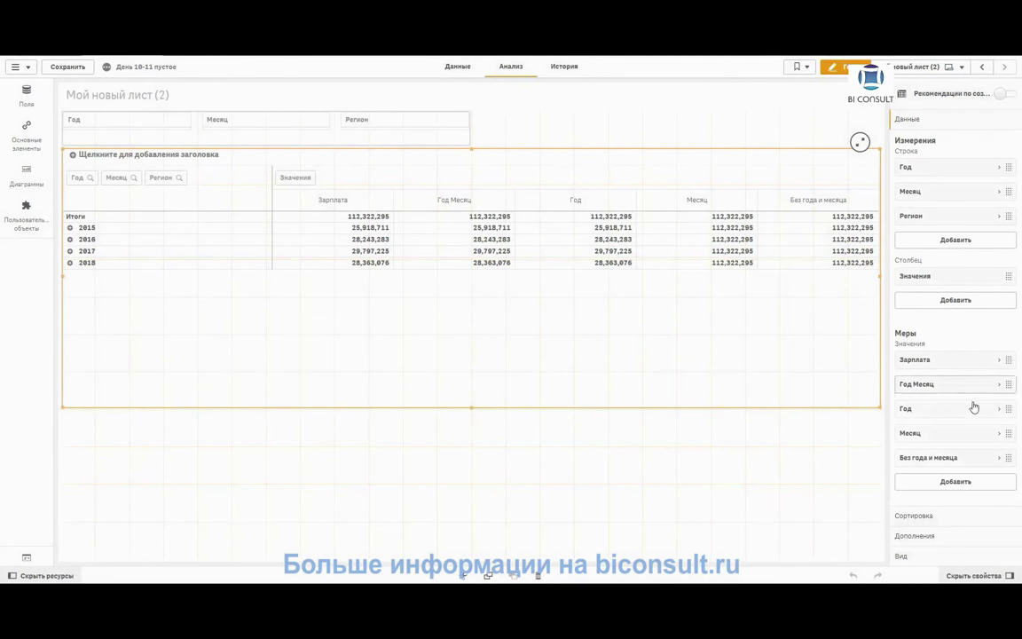
- Inspect the expression of the Месяц measure and close it without changes
click(964, 440)
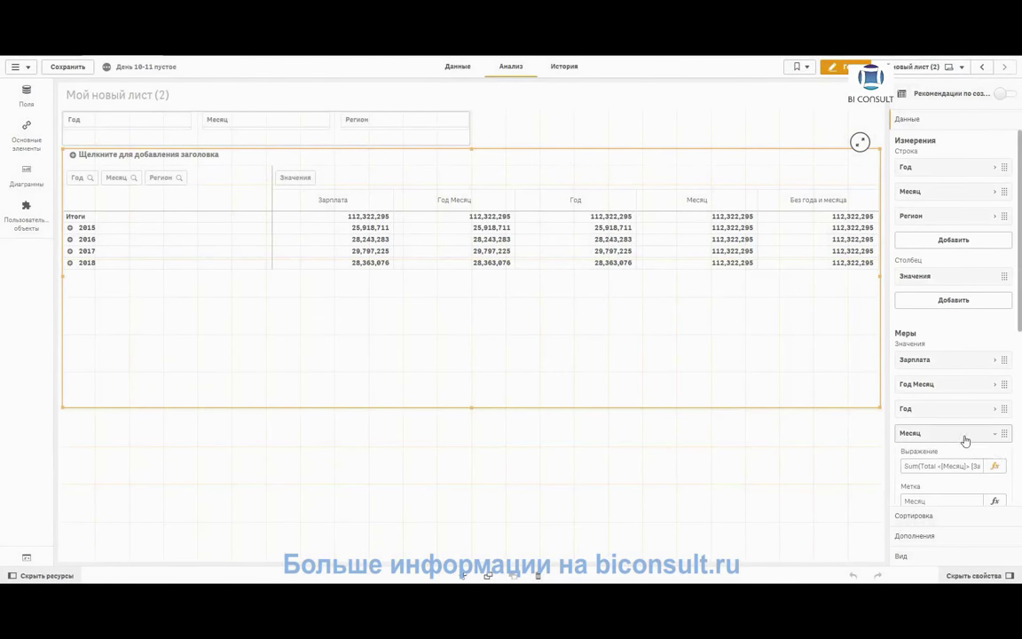
click(996, 467)
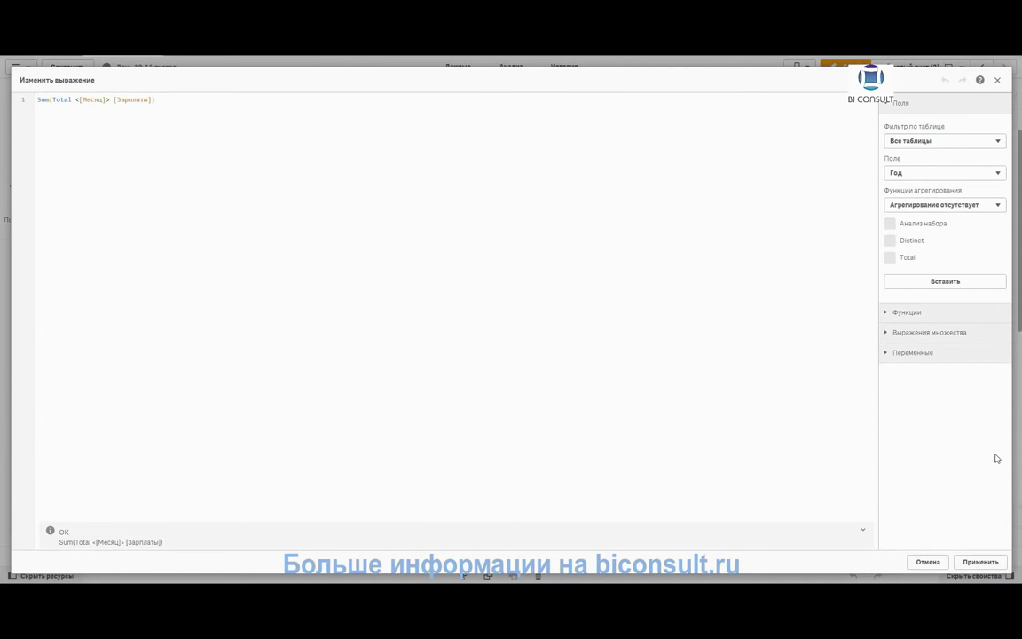
click(998, 79)
- Inspect the expression of the Без года и месяца measure and close it without changes
scroll(946, 348, down, 5)
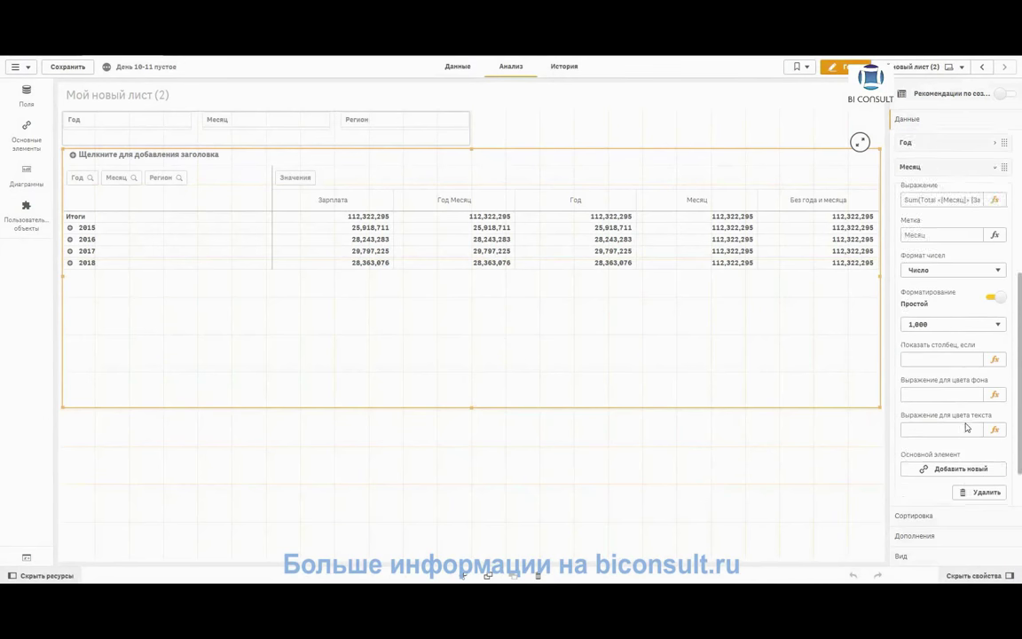
click(941, 462)
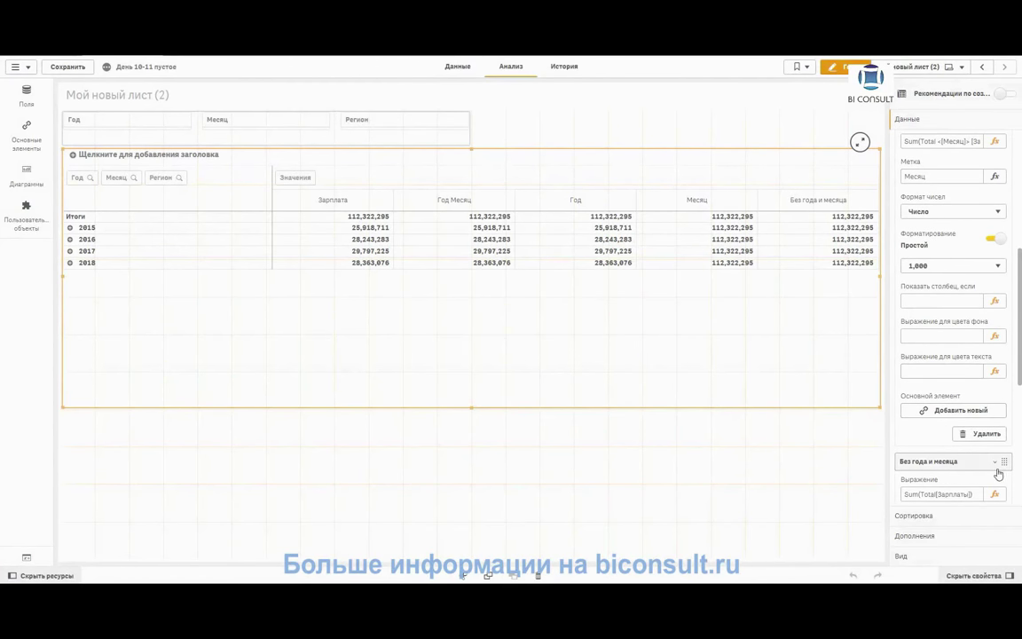
click(996, 492)
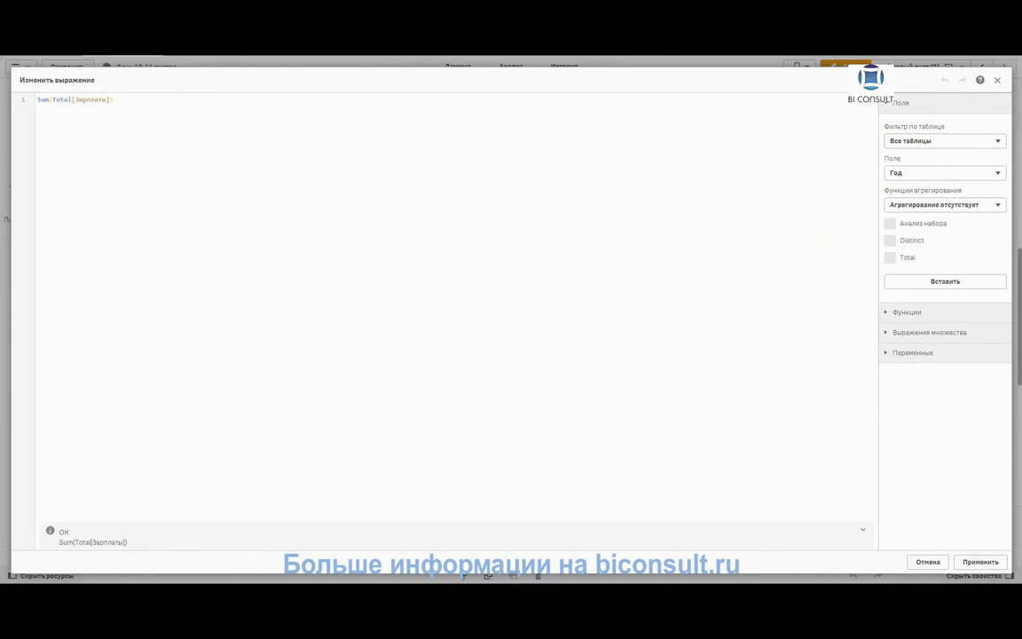
click(998, 82)
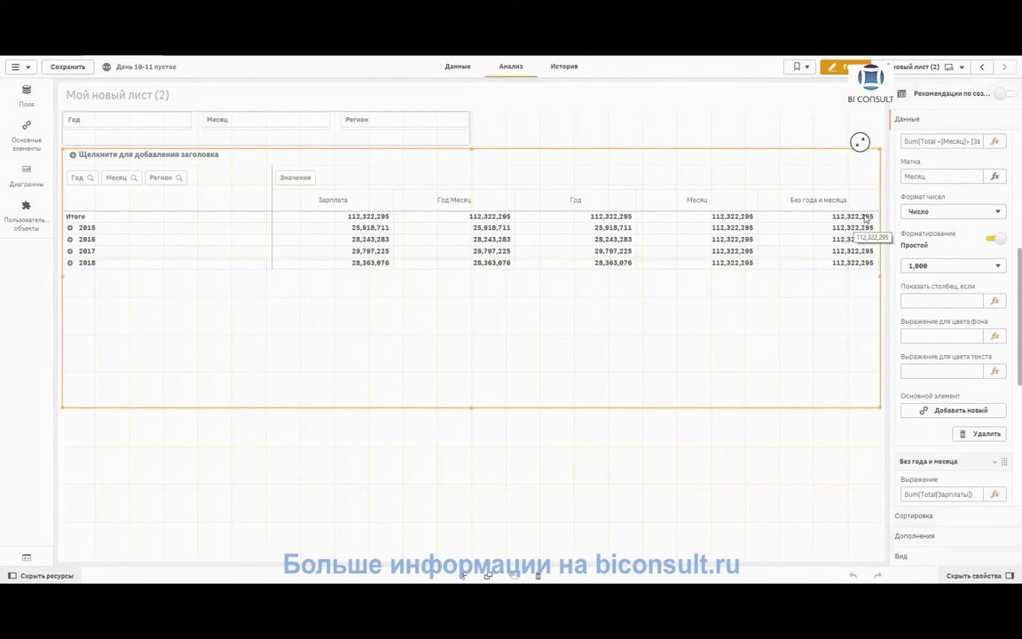
- Switch the totals of the Год row dimension off and back on
scroll(977, 178, up, 5)
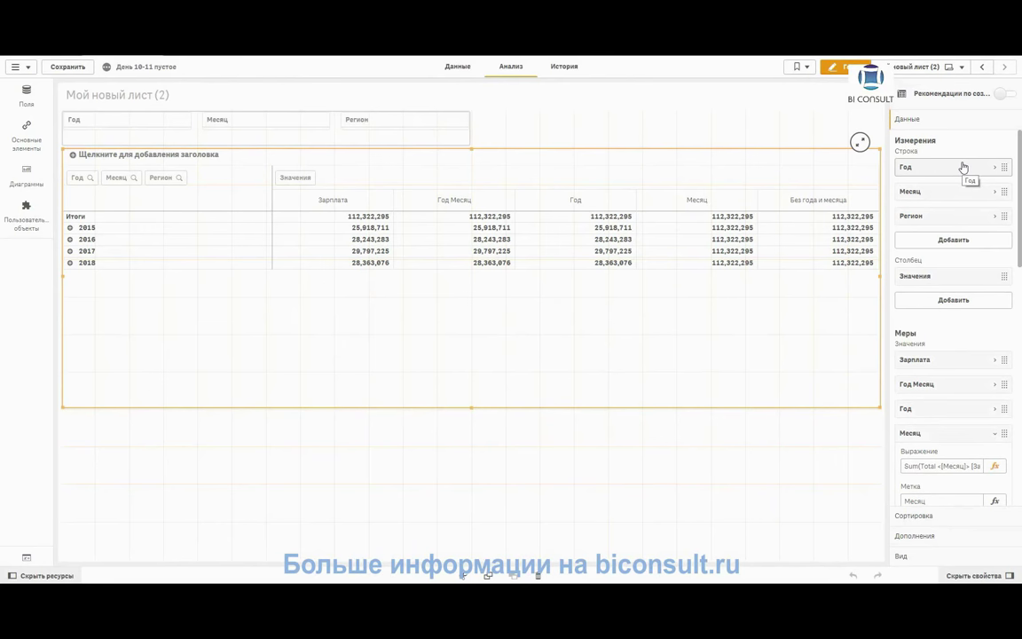
click(964, 167)
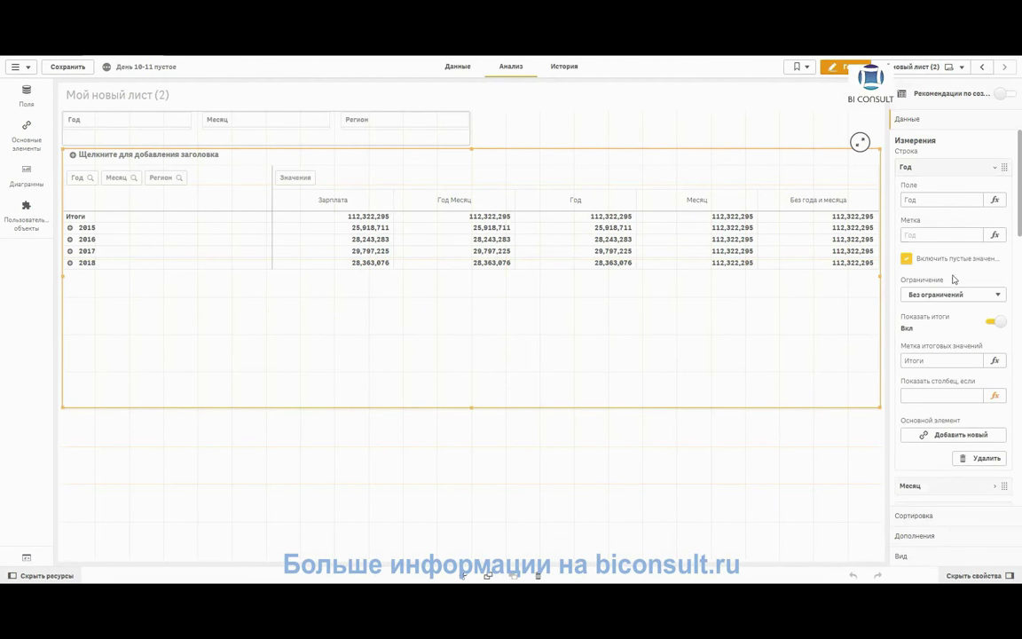
click(993, 321)
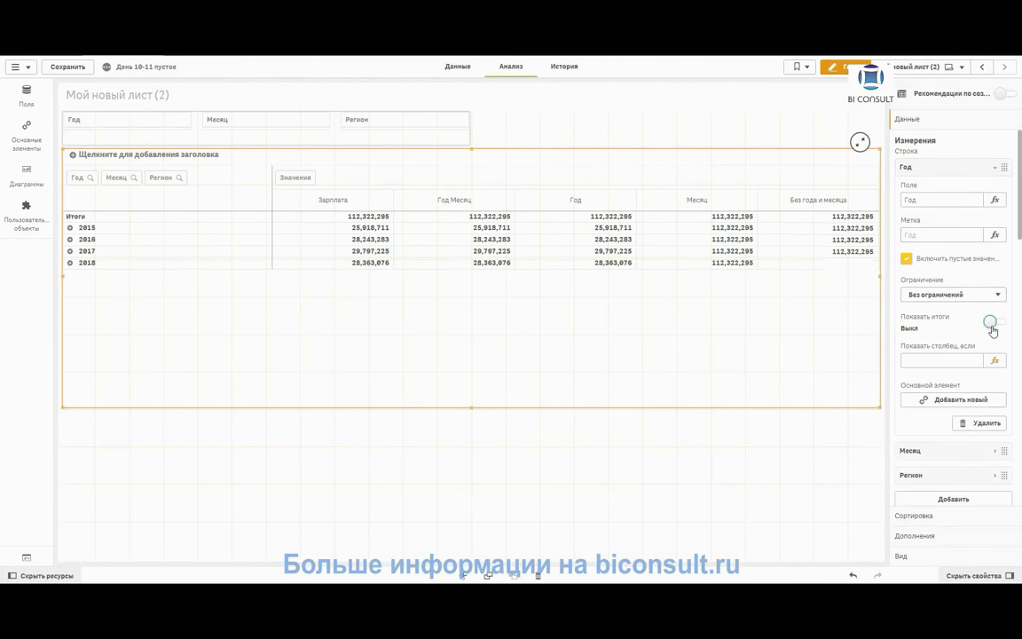
click(994, 323)
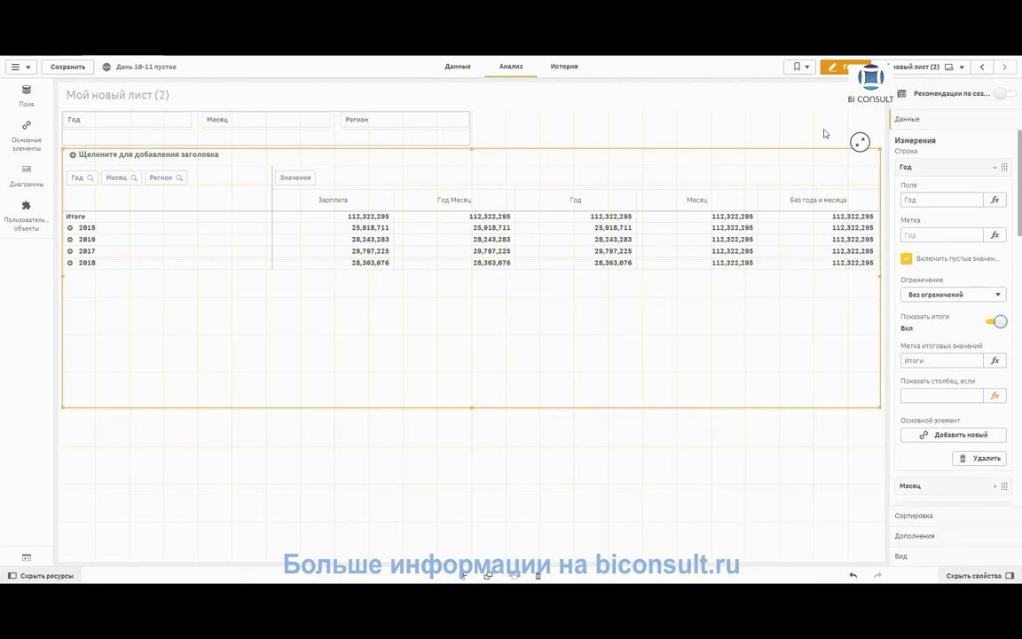
- Finish editing the sheet, then expand 2015 in the pivot table and collapse its Авг.15 row
click(841, 70)
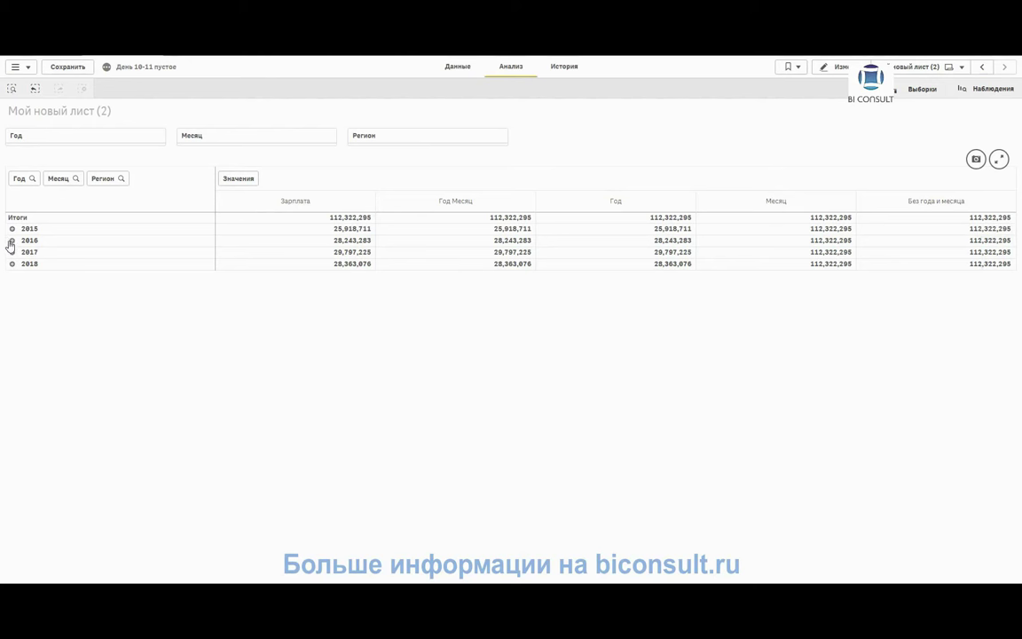
click(401, 134)
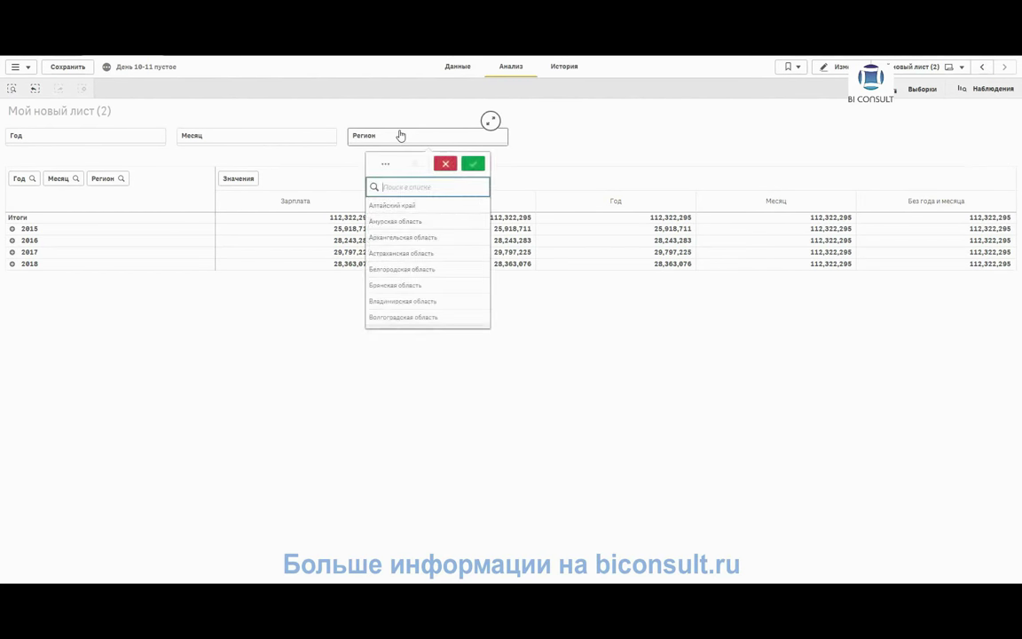
click(35, 199)
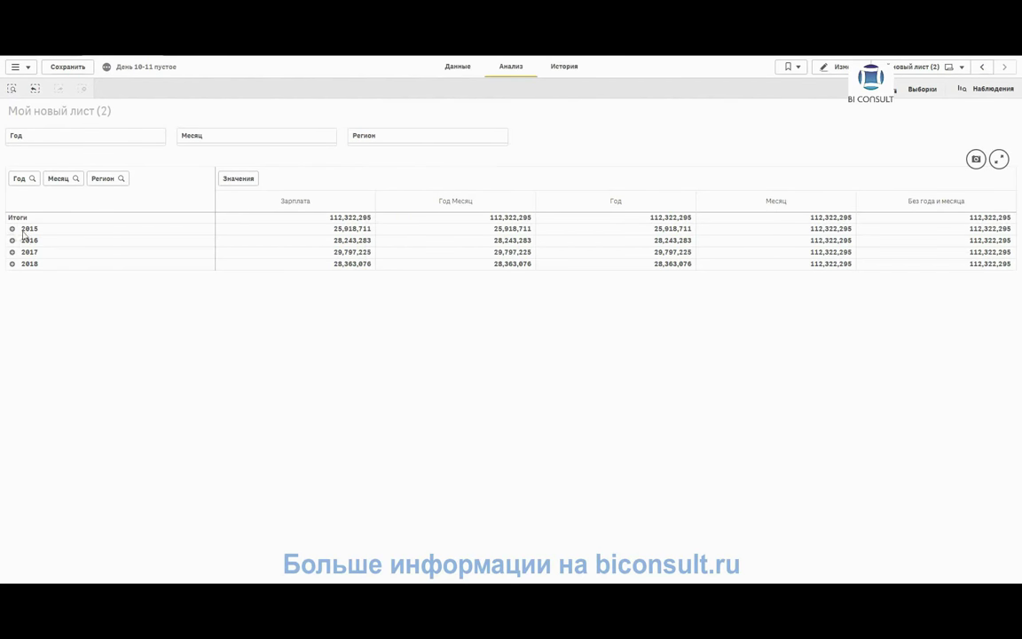
click(12, 228)
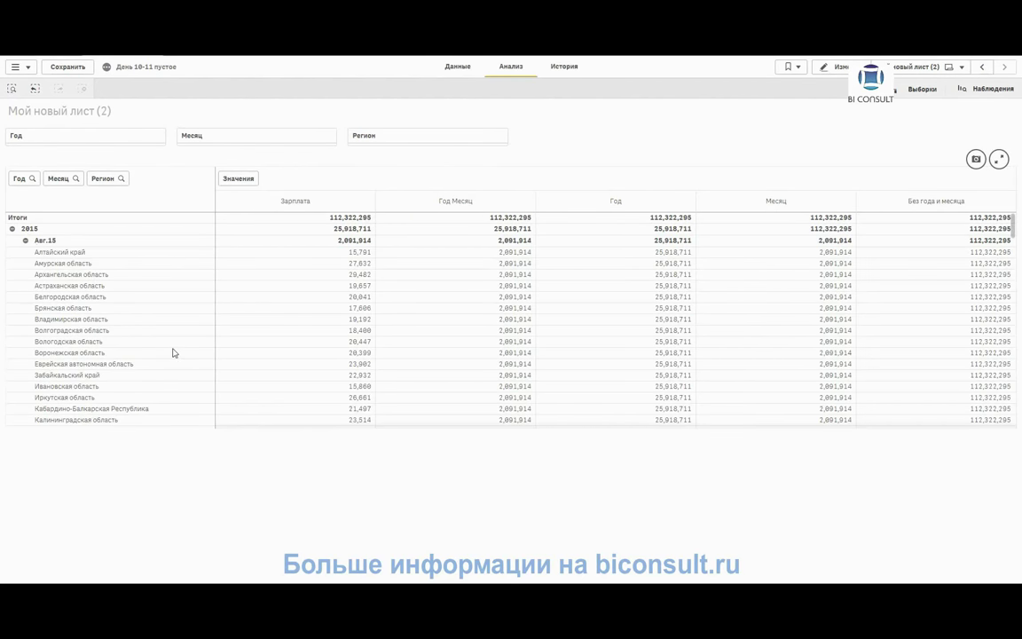
scroll(173, 352, down, 3)
scroll(173, 352, up, 3)
scroll(148, 306, down, 3)
scroll(148, 306, up, 3)
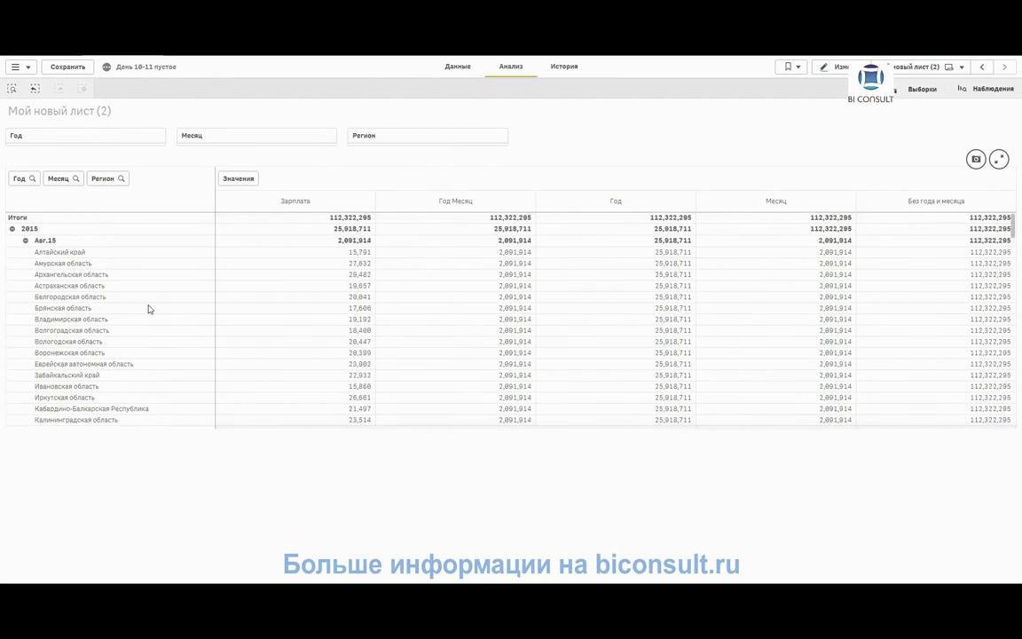
click(26, 241)
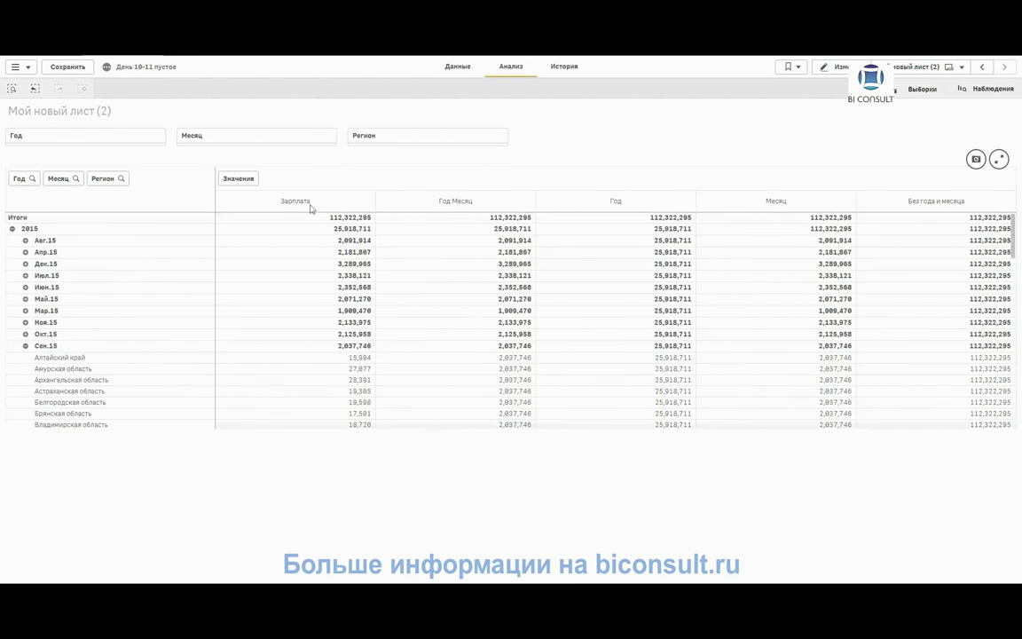
- Filter Регион to Алтайский край and Амурская область and confirm the selection
click(382, 145)
click(395, 206)
click(399, 221)
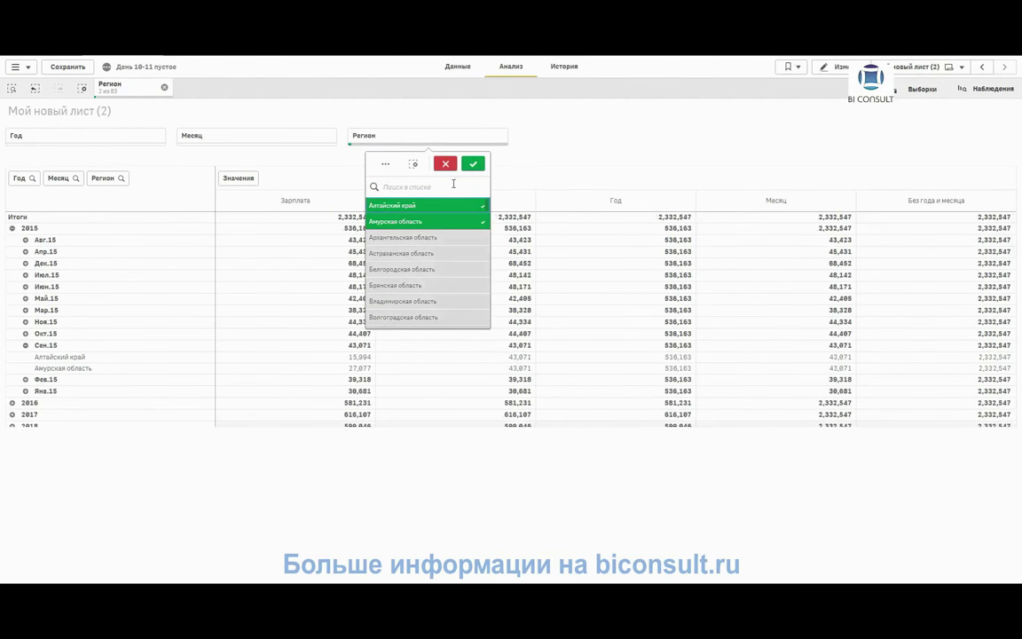
click(473, 164)
- Filter Месяц to Авг.15 and Сен.15 and confirm the selection
click(252, 149)
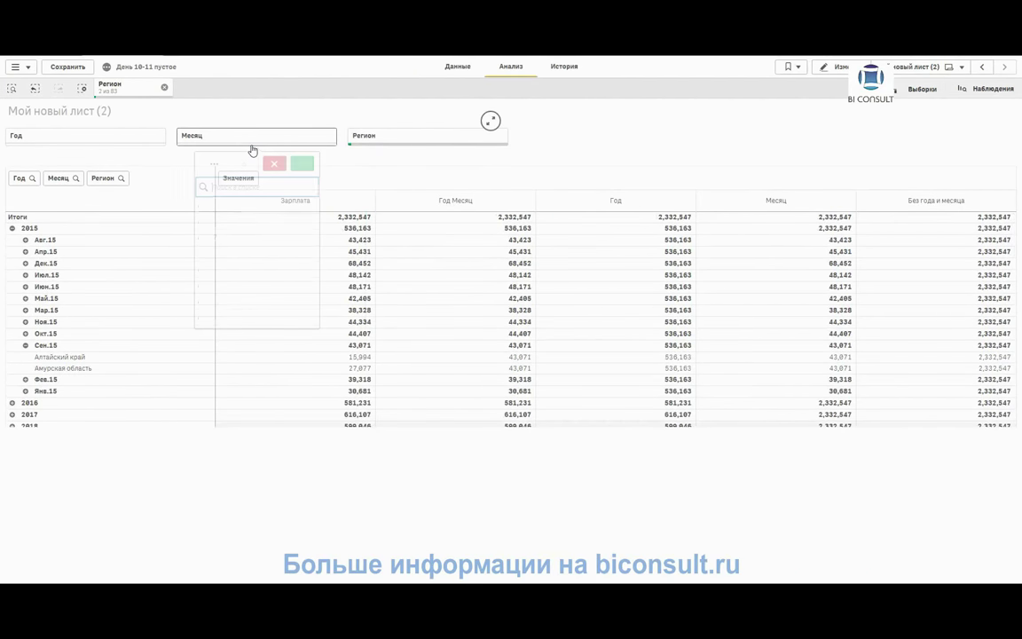
click(243, 207)
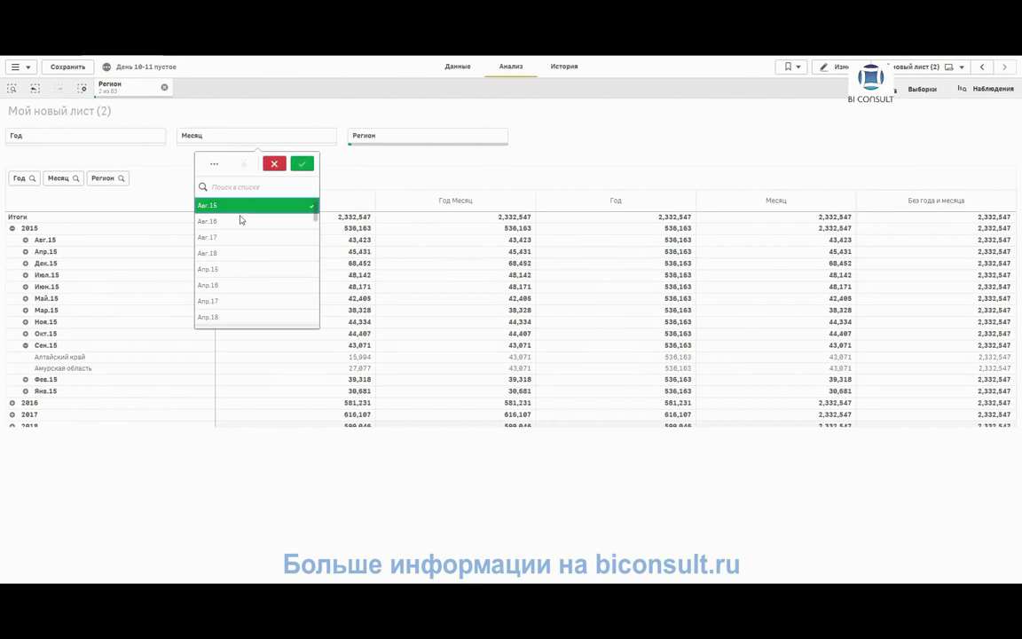
click(240, 221)
click(244, 226)
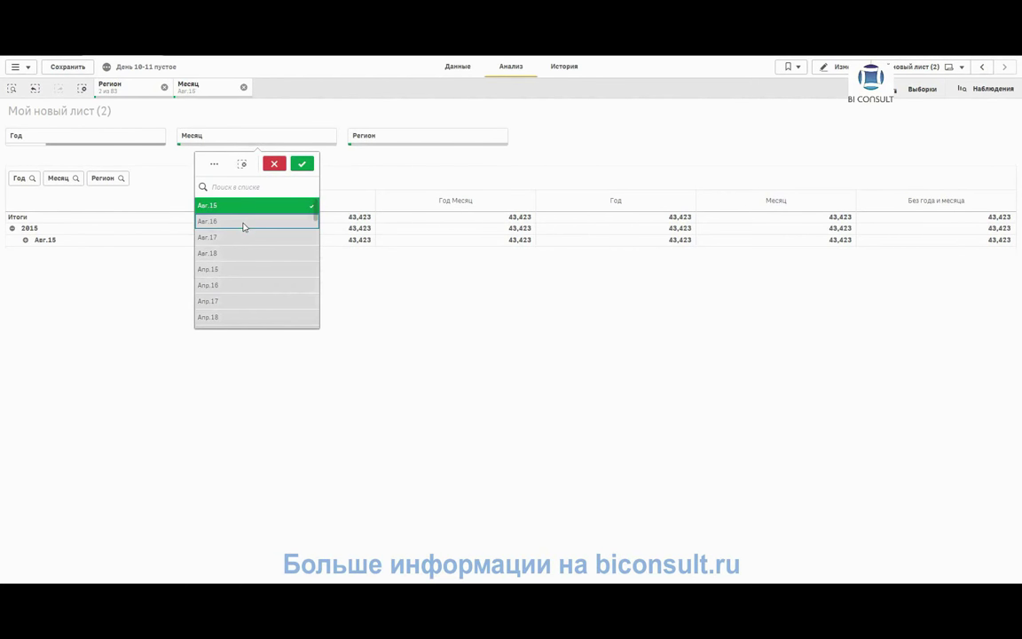
scroll(246, 283, down, 5)
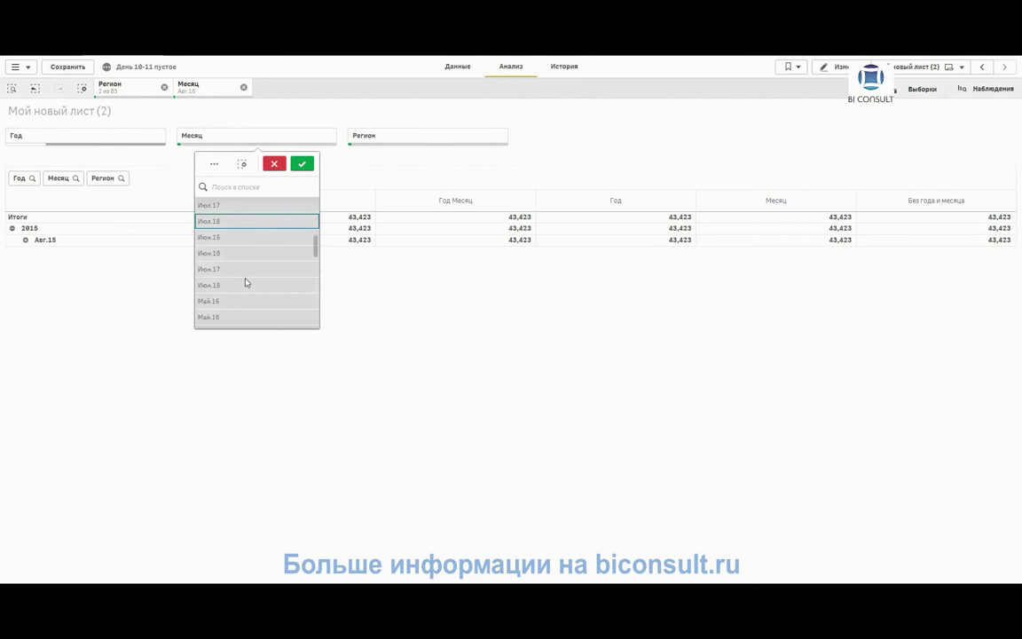
scroll(245, 283, down, 4)
scroll(229, 283, down, 3)
click(228, 241)
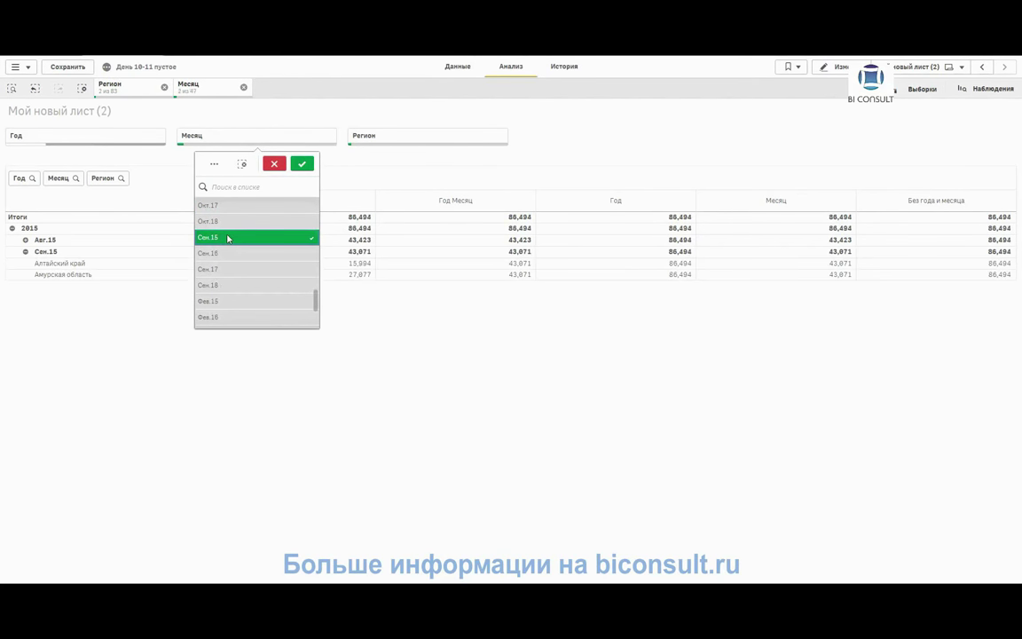
click(302, 163)
- Expand the Авг.15 and Сен.15 rows of the pivot table down to their regions
click(25, 252)
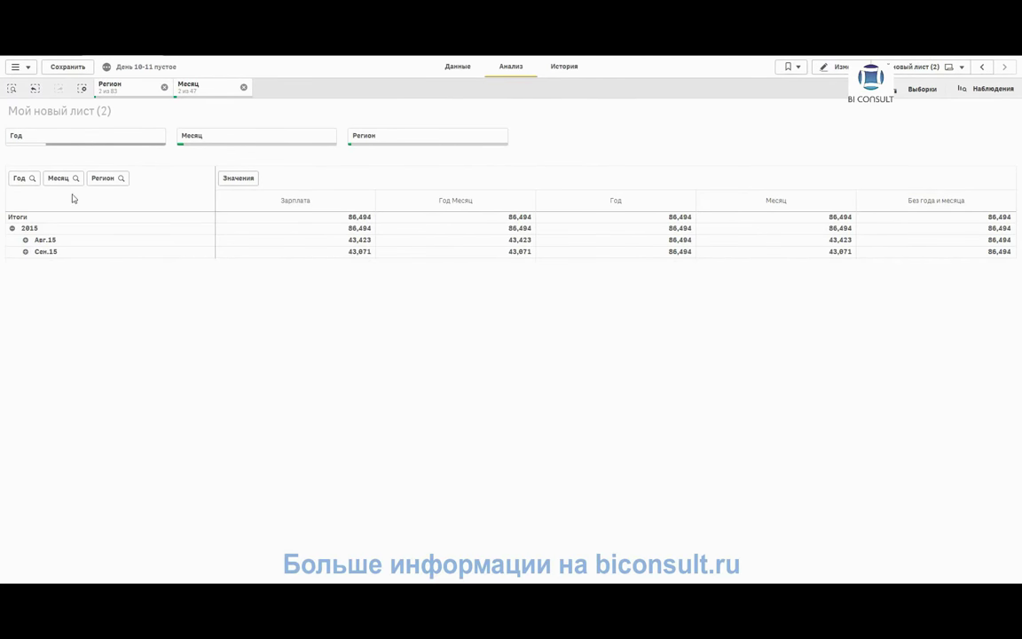
click(25, 239)
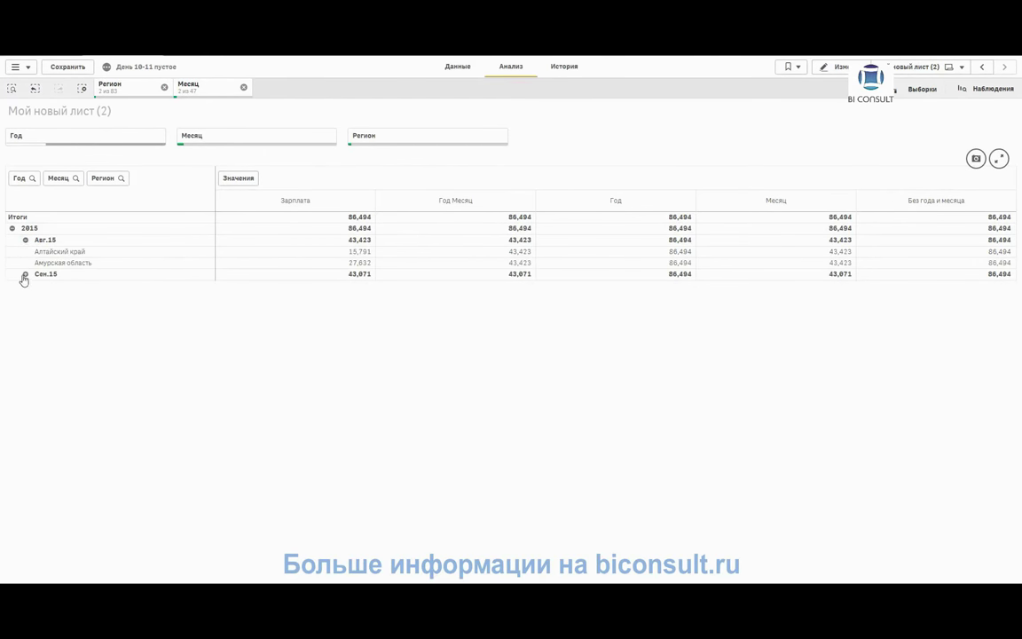
click(25, 276)
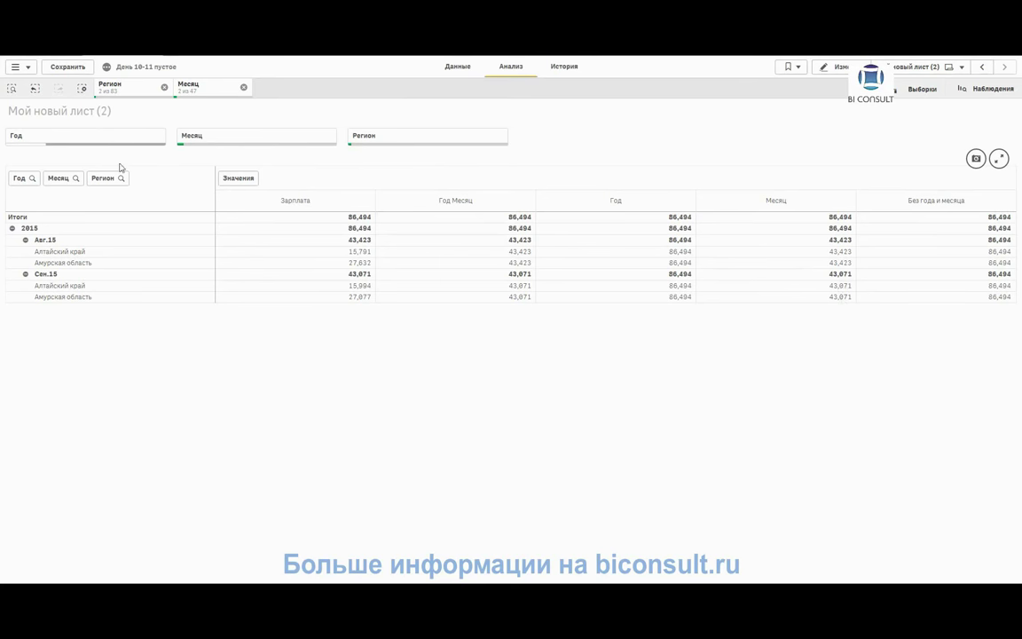
- Add Авг.16 and Сен.16 to the Месяц filter selection and confirm it
click(215, 144)
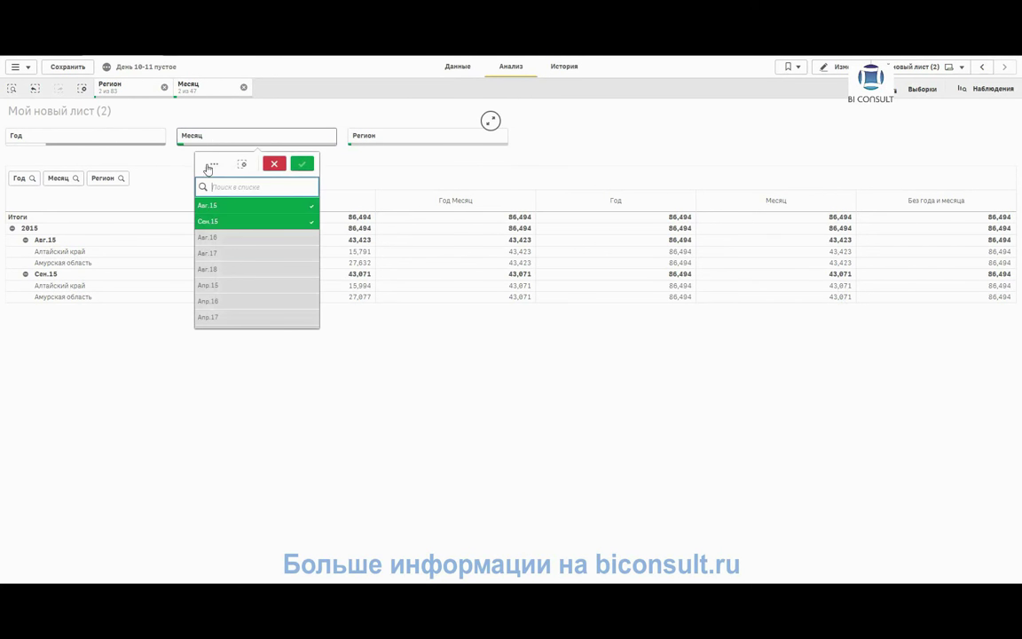
click(230, 240)
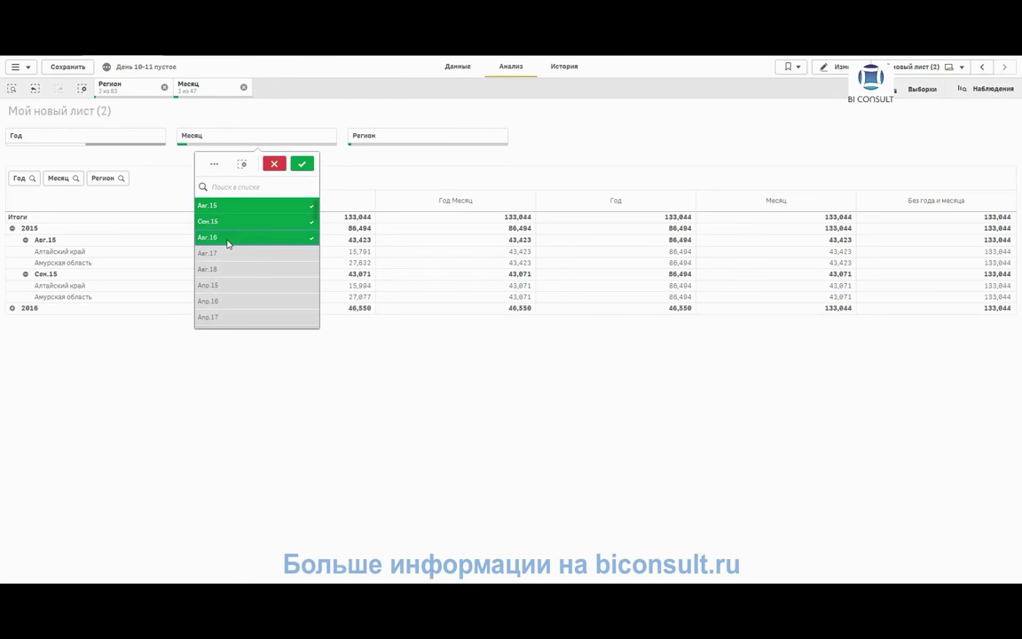
scroll(227, 242, down, 10)
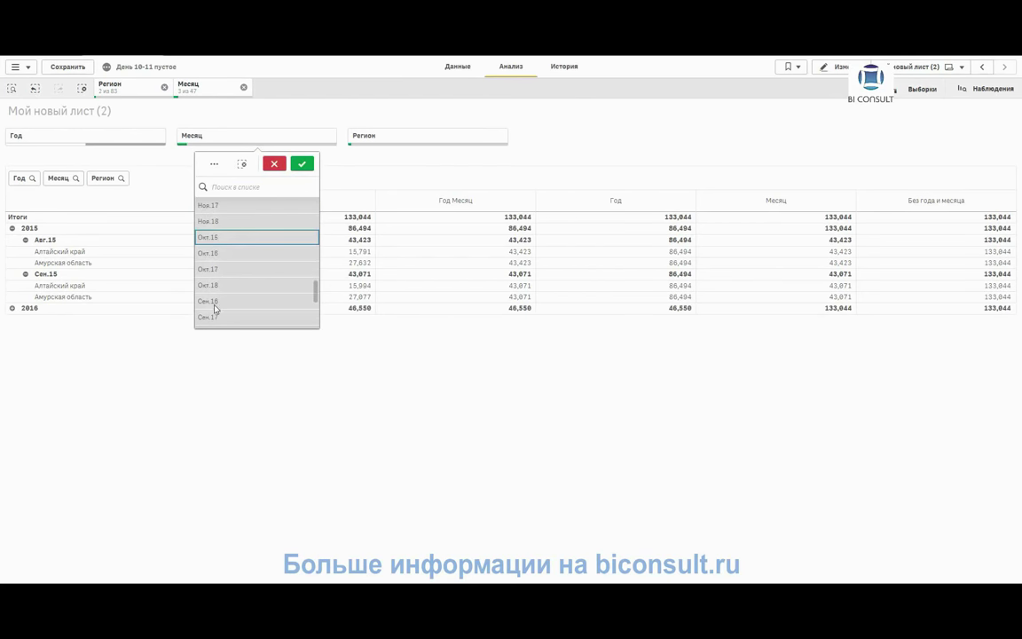
click(224, 302)
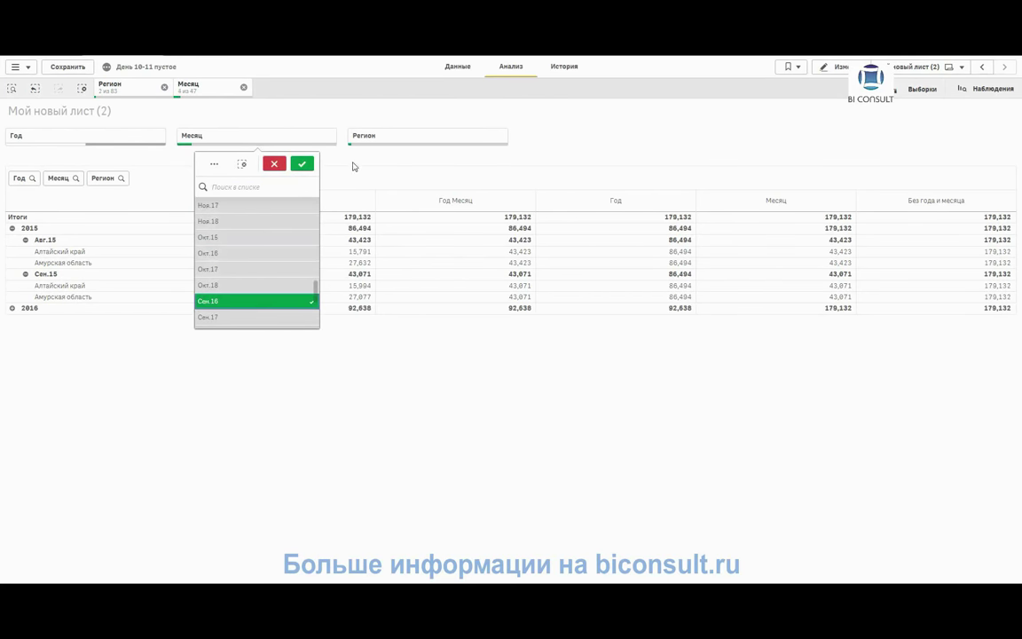
click(302, 164)
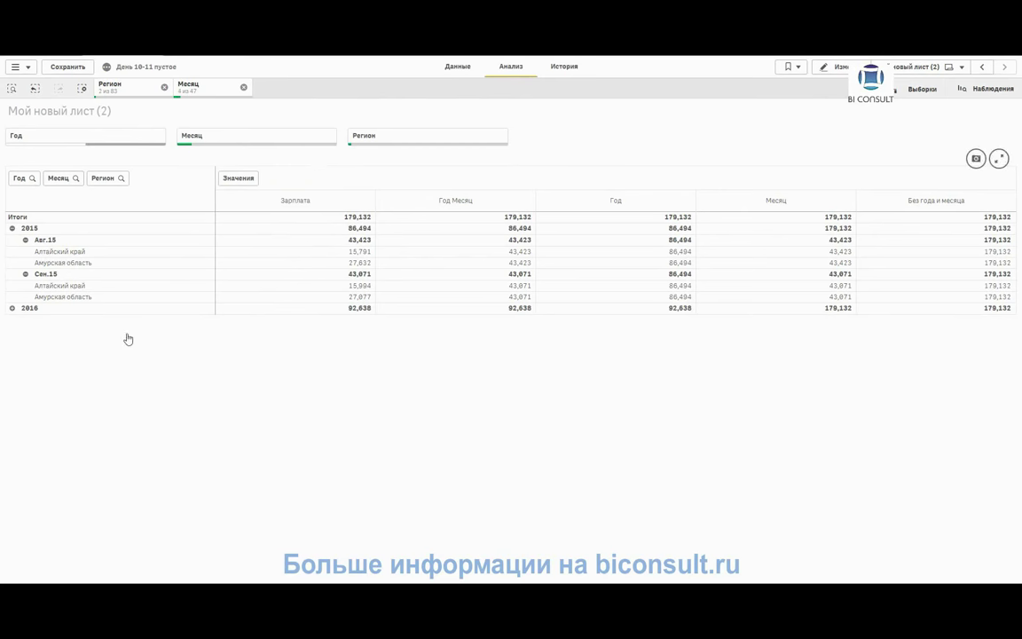
- Expand 2016 in the pivot table, along with its Авг.16 and Сен.16 rows down to the regions
click(11, 309)
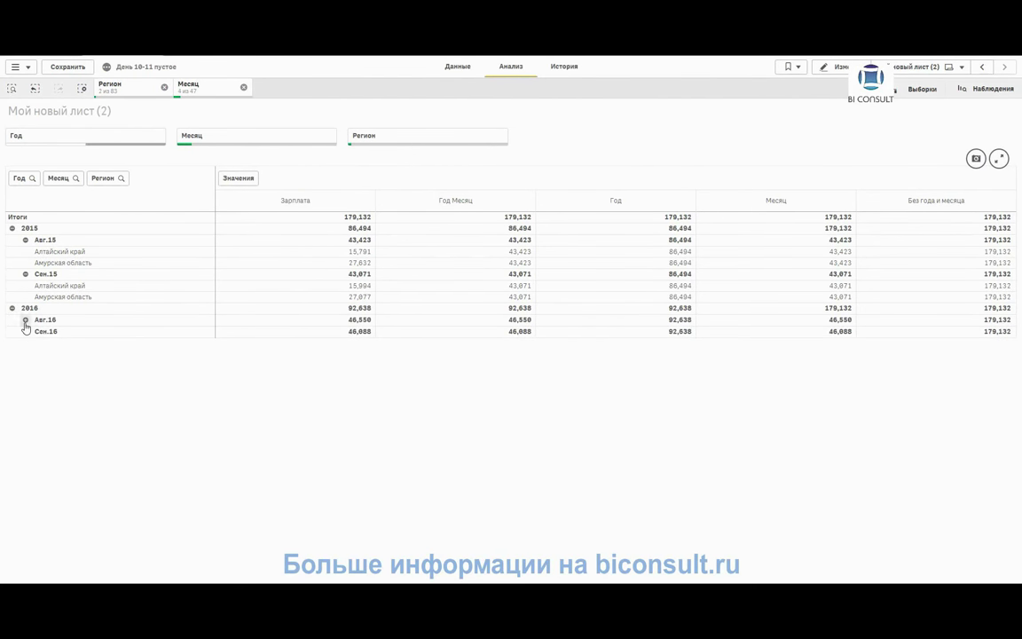
click(25, 319)
click(24, 355)
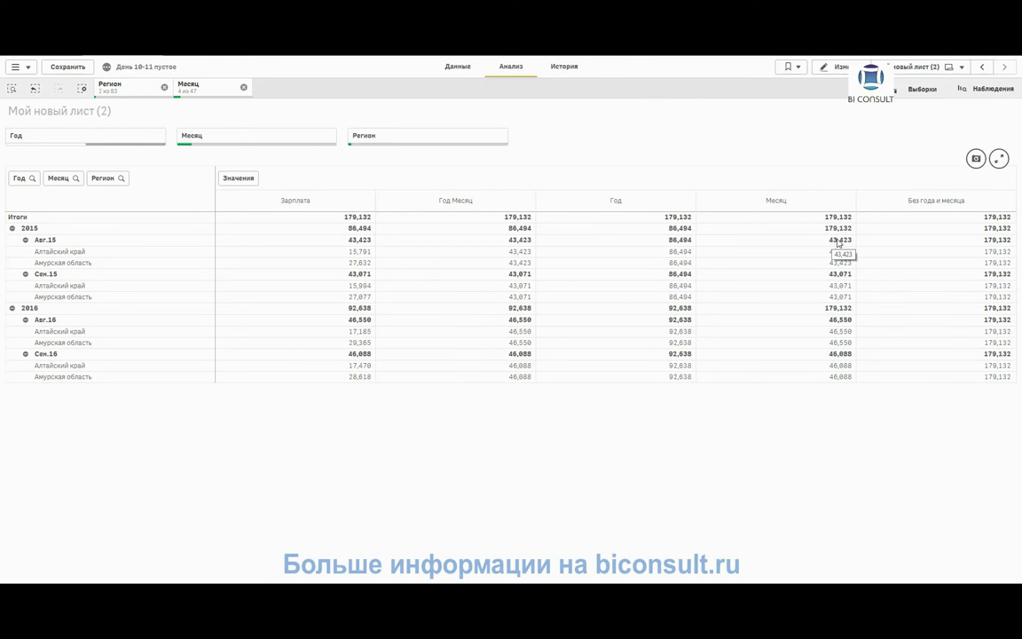
- Open the data model viewer and preview the data of the Месяц field in the Факт table
click(12, 68)
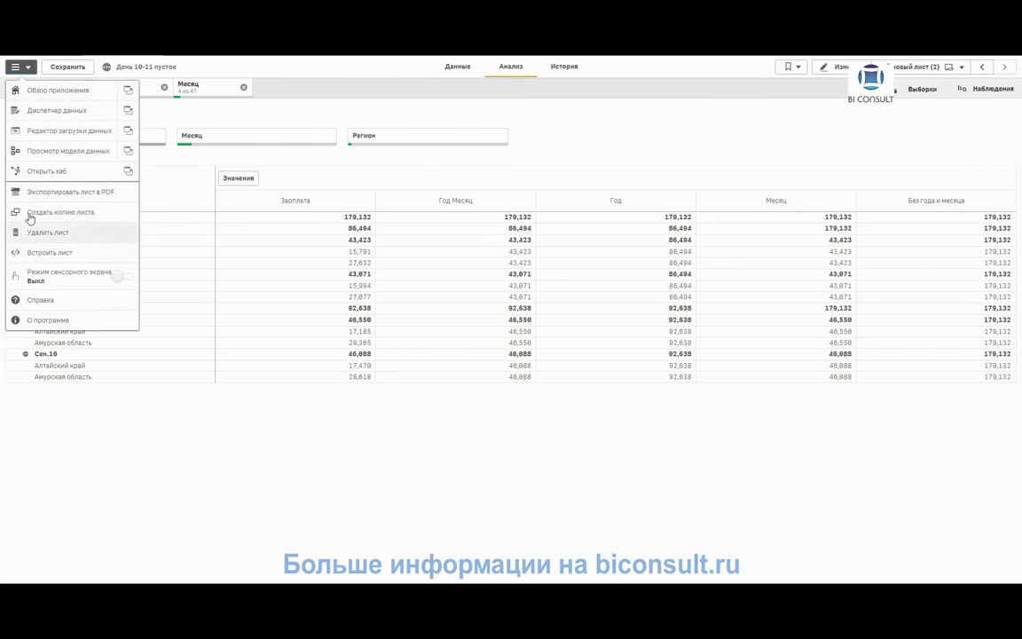
click(53, 154)
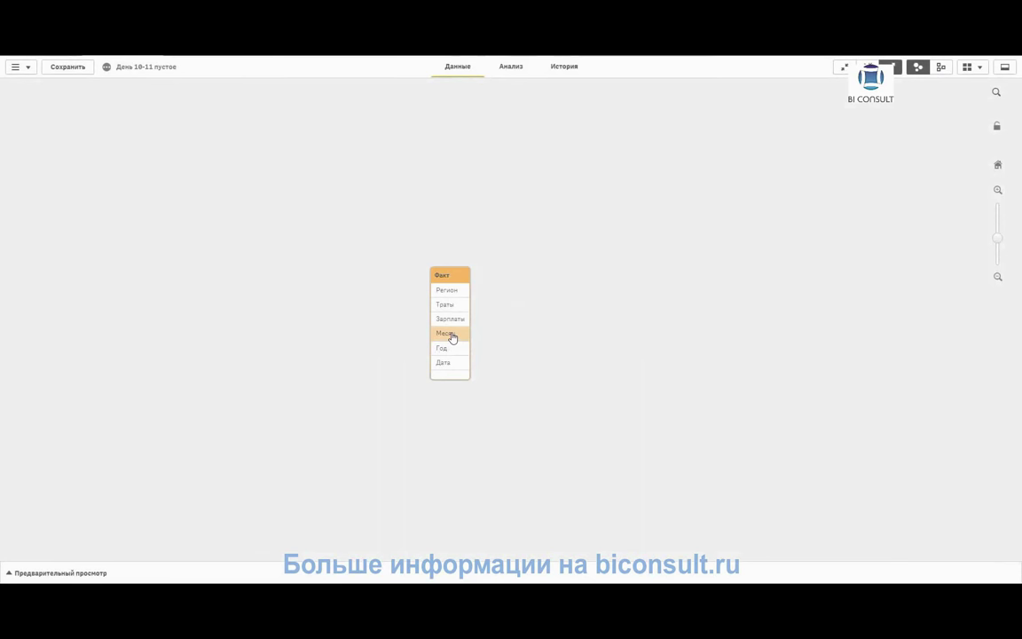
click(57, 574)
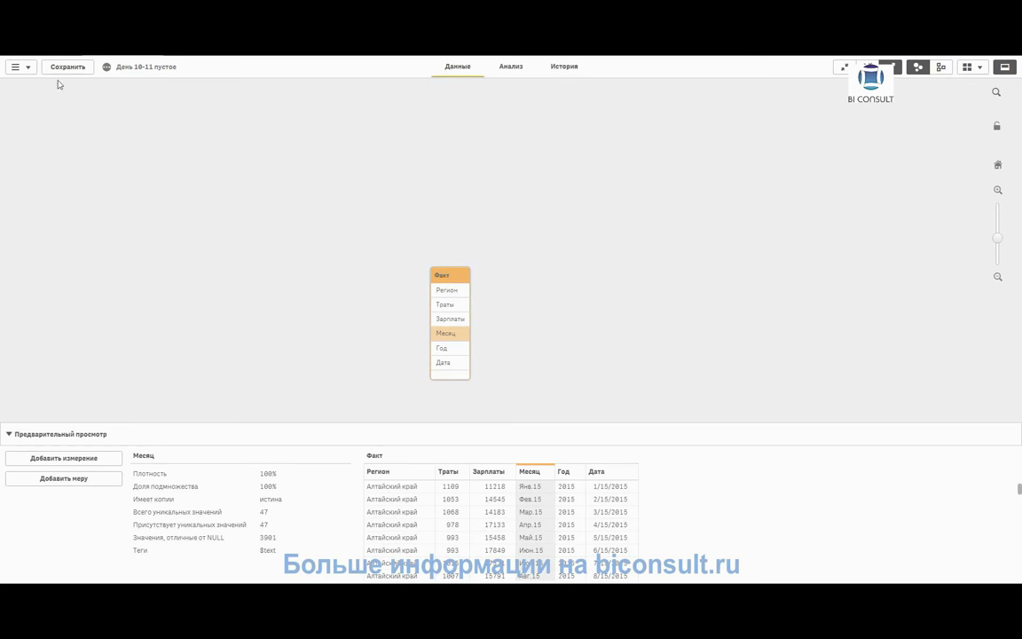
- Return to the app overview and open the sheet Мой новый лист (2)
click(15, 67)
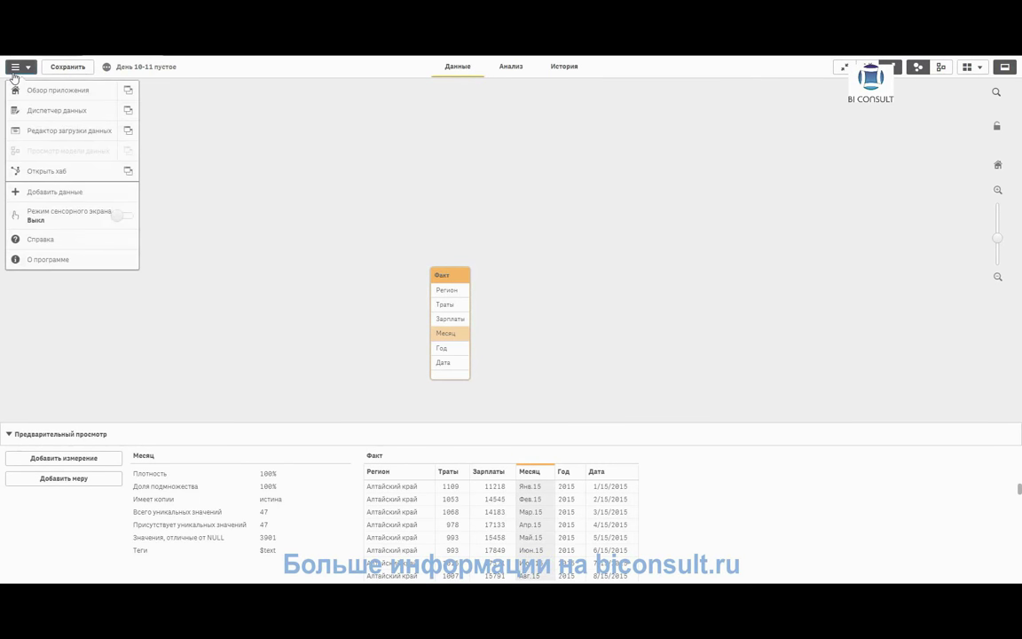
click(19, 90)
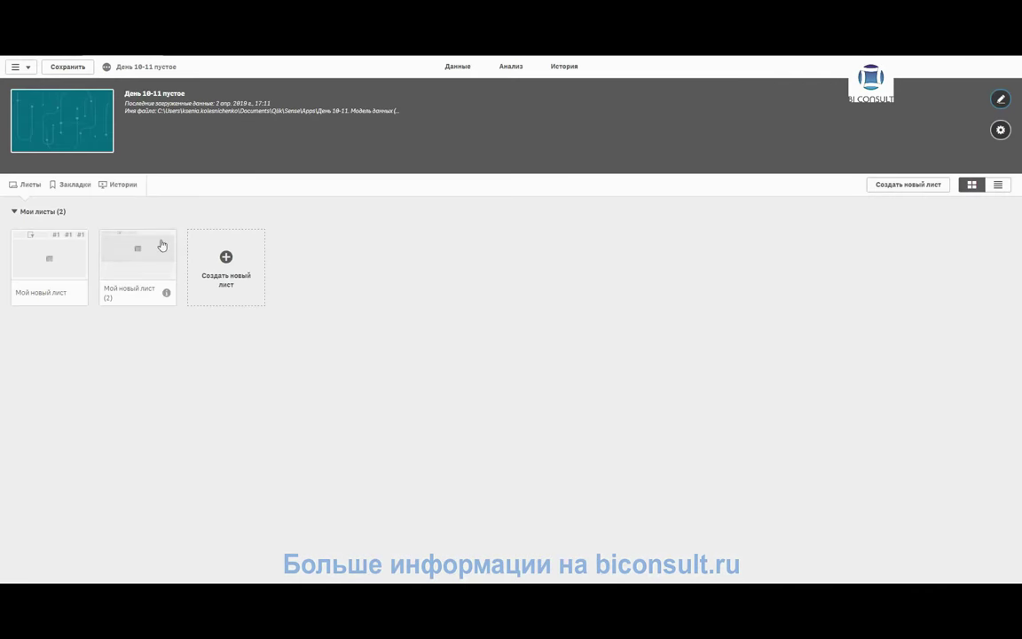
click(154, 270)
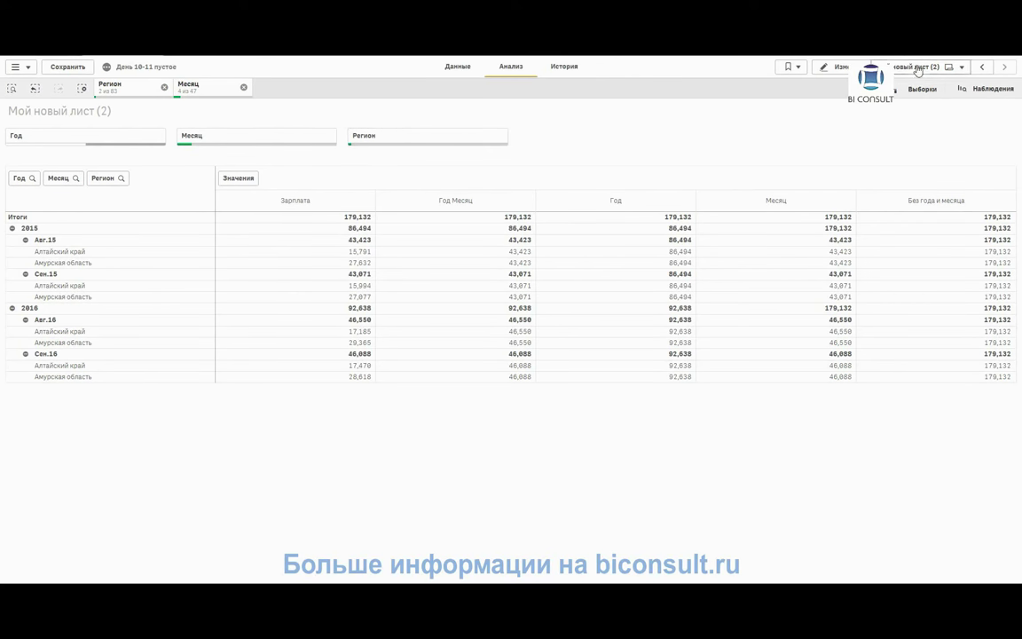
- Switch to the sheet Мой новый лист and clear its Регион and Месяц selections
click(981, 69)
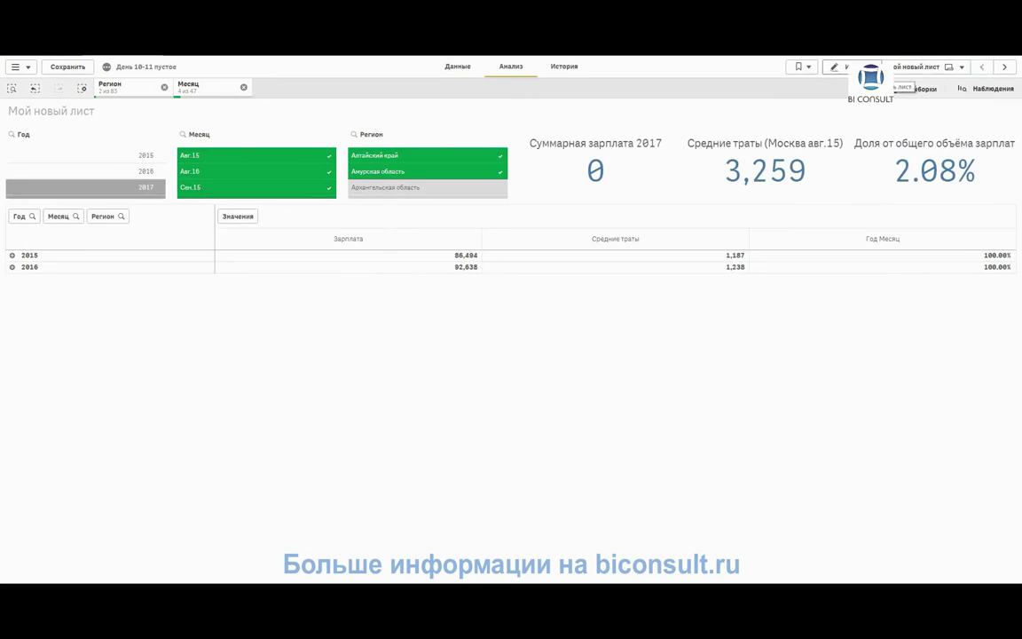
click(835, 67)
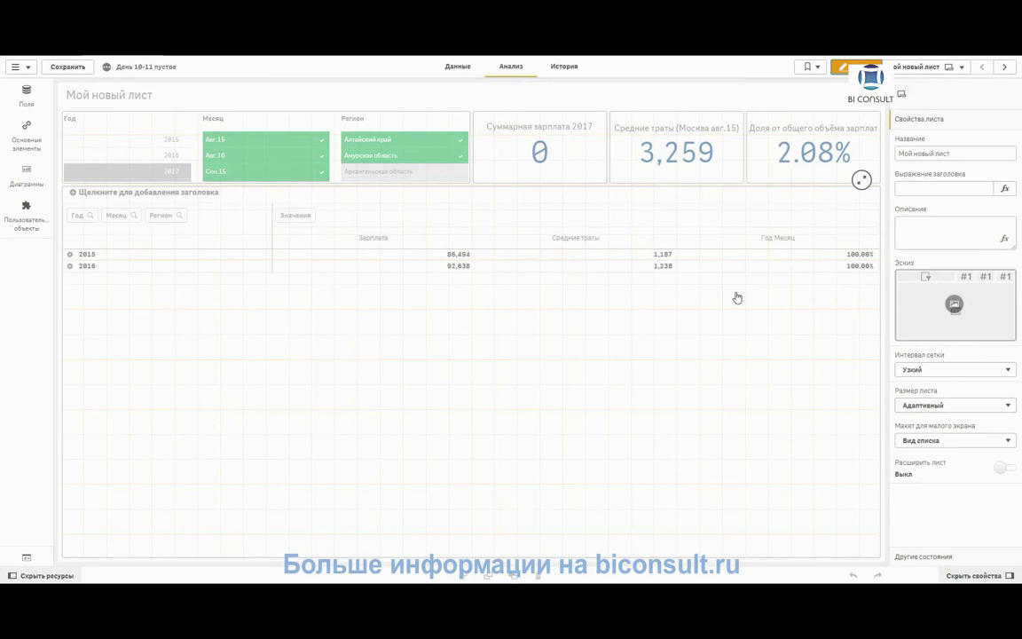
click(842, 66)
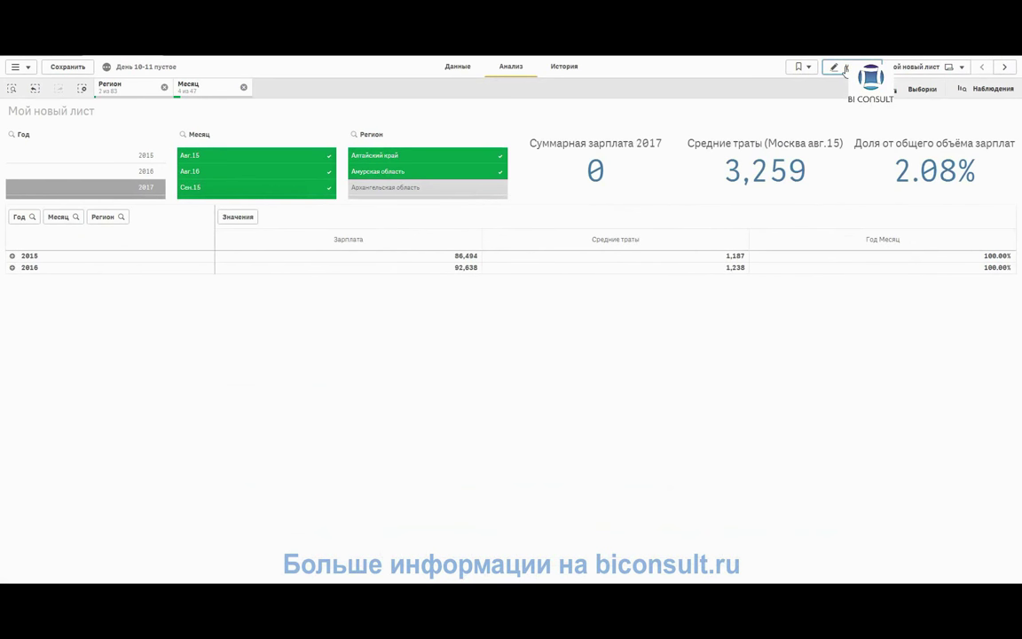
click(164, 87)
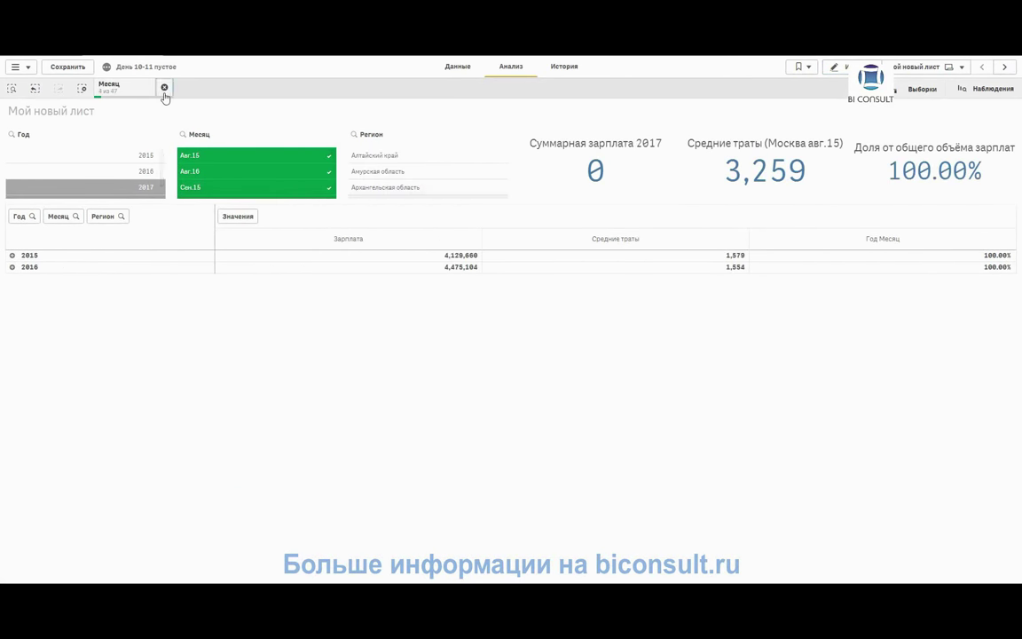
click(164, 87)
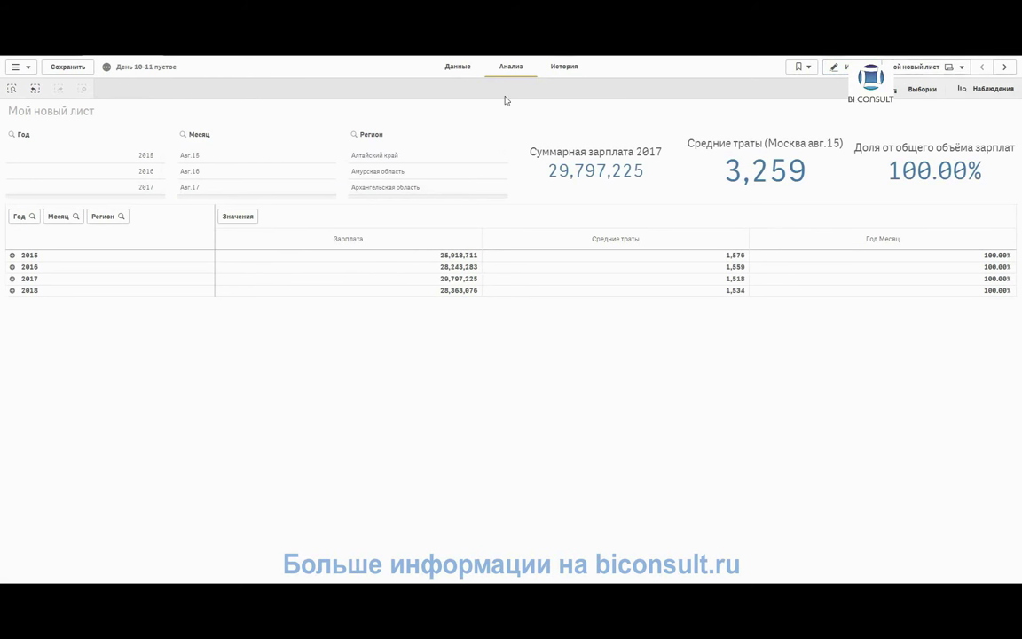
- Edit the sheet and open the expression of the pivot table's Год Месяц measure
click(839, 66)
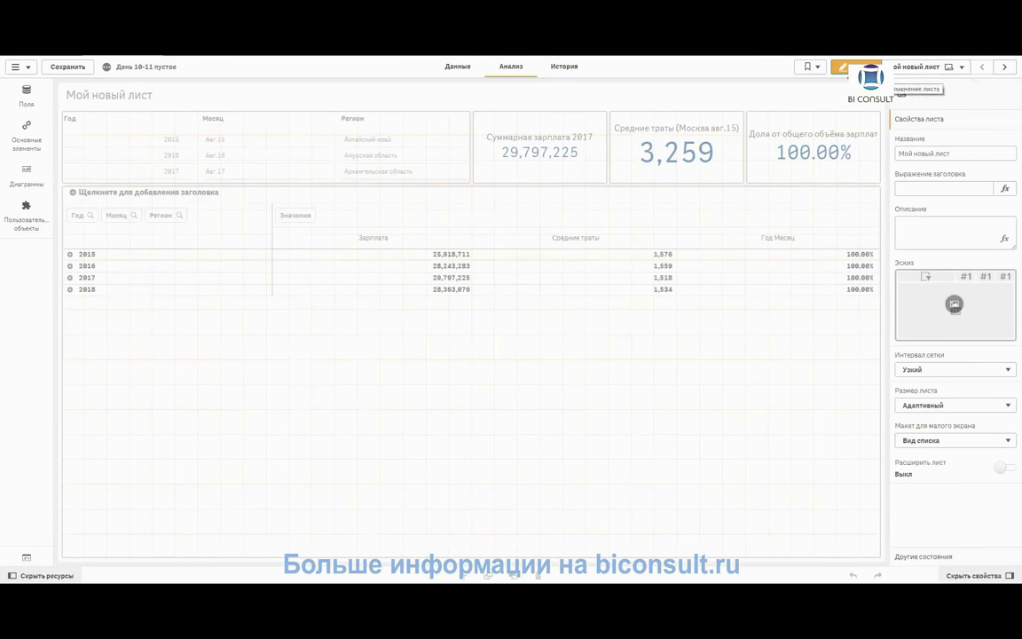
click(591, 296)
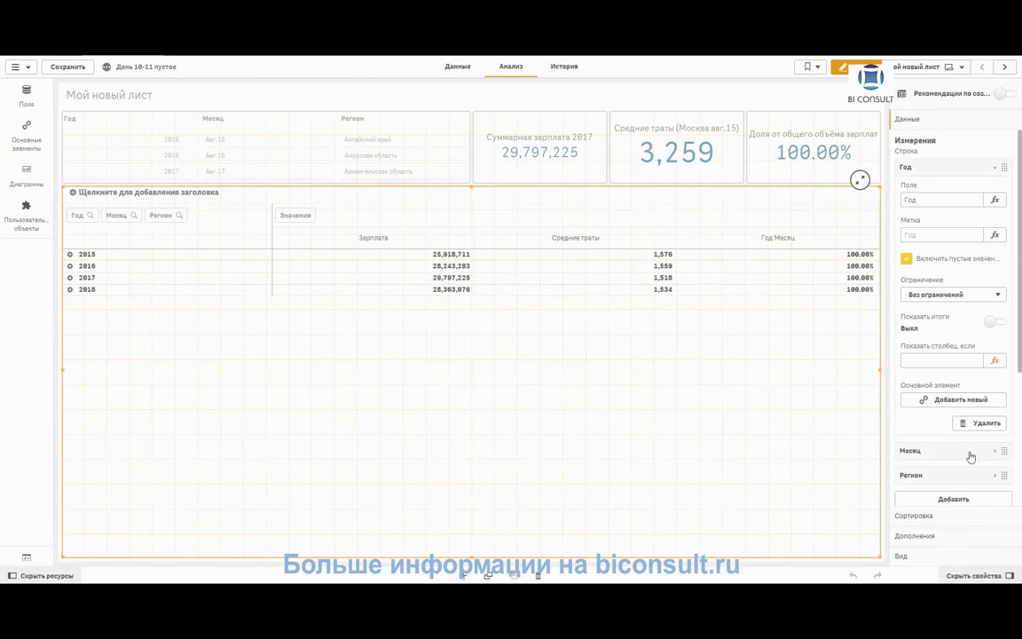
scroll(965, 462, down, 3)
scroll(959, 463, down, 1)
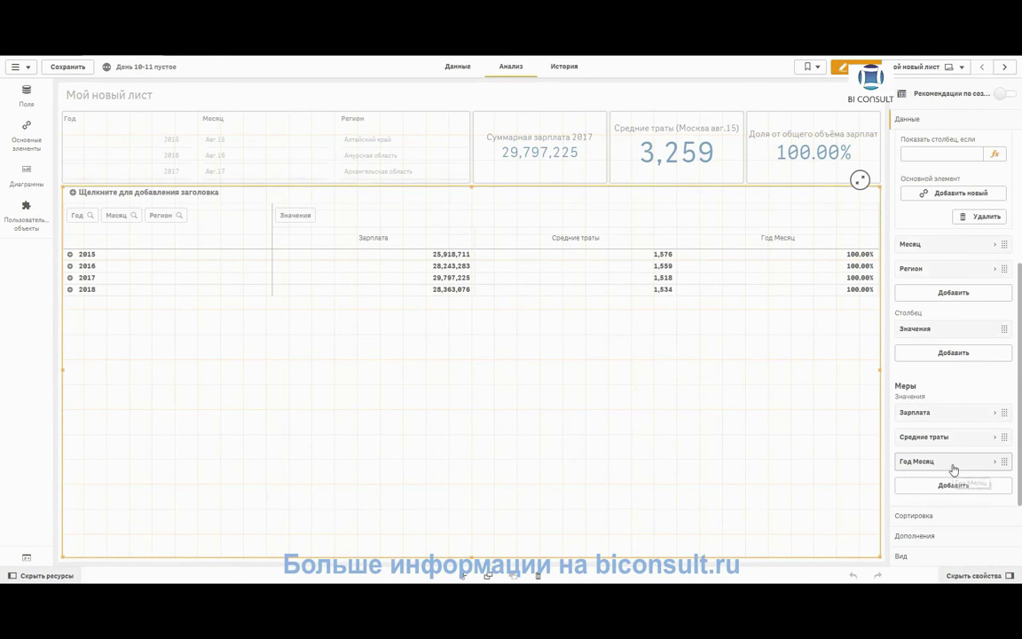
click(954, 469)
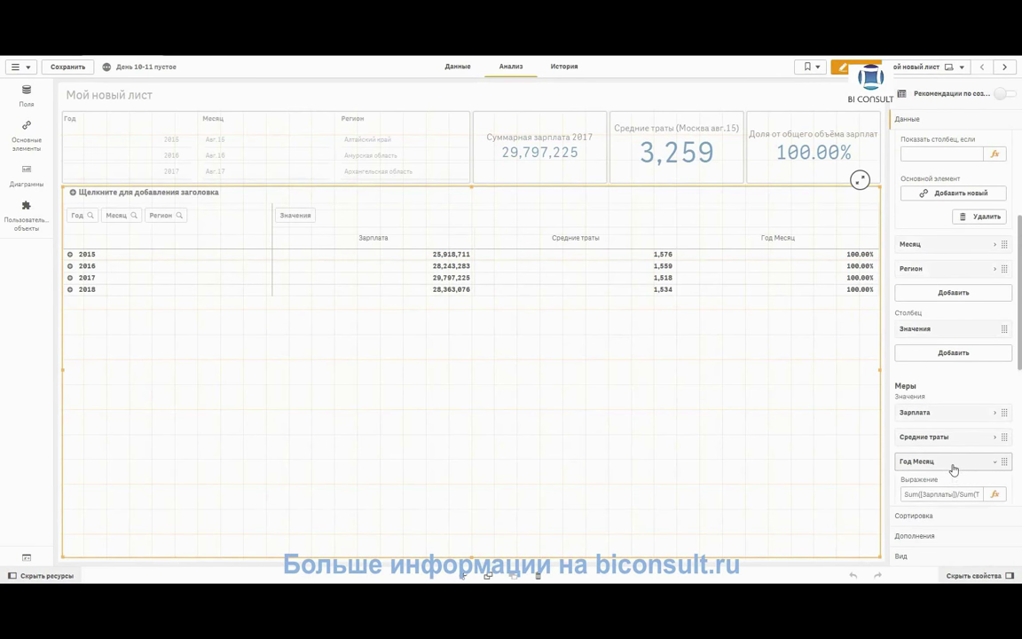
click(994, 496)
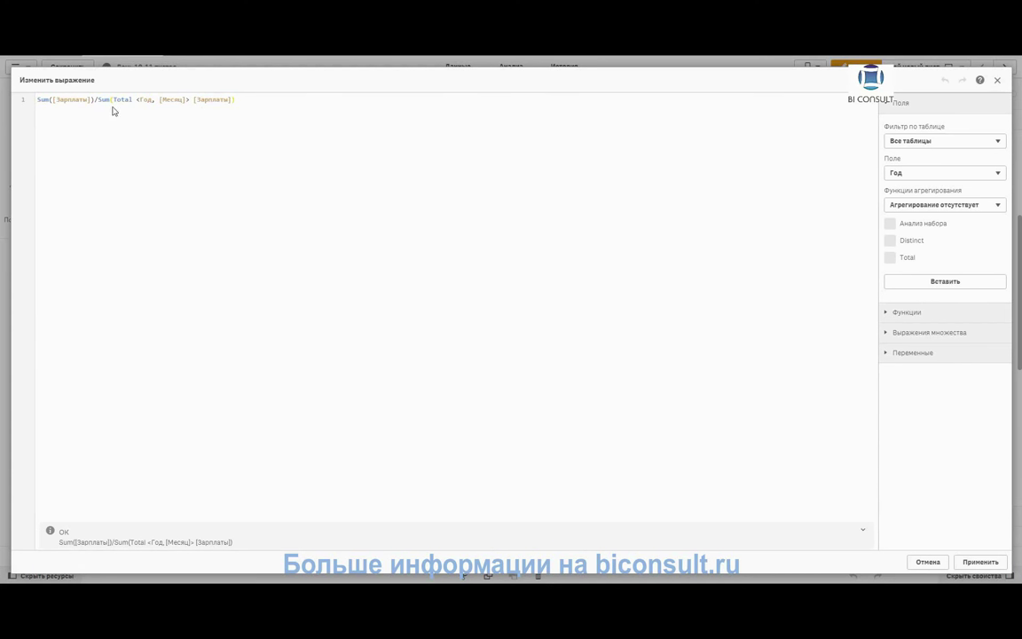
- Examine the salary sum and the Total <Год, [Месяц]> denominator in the expression, and close the editor without changes
drag(92, 100, 48, 97)
click(273, 103)
key(shift+Left)
key(shift+Left)
key(shift+Left)
key(shift+Left)
key(shift+Left)
key(shift+Left)
key(shift+Left)
key(shift+Left)
key(shift+Left)
key(shift+Left)
key(shift+Left)
key(shift+Left)
key(shift+Left)
key(shift+Left)
key(shift+Left)
key(shift+Left)
key(shift+Left)
key(shift+Left)
key(shift+Left)
key(shift+Left)
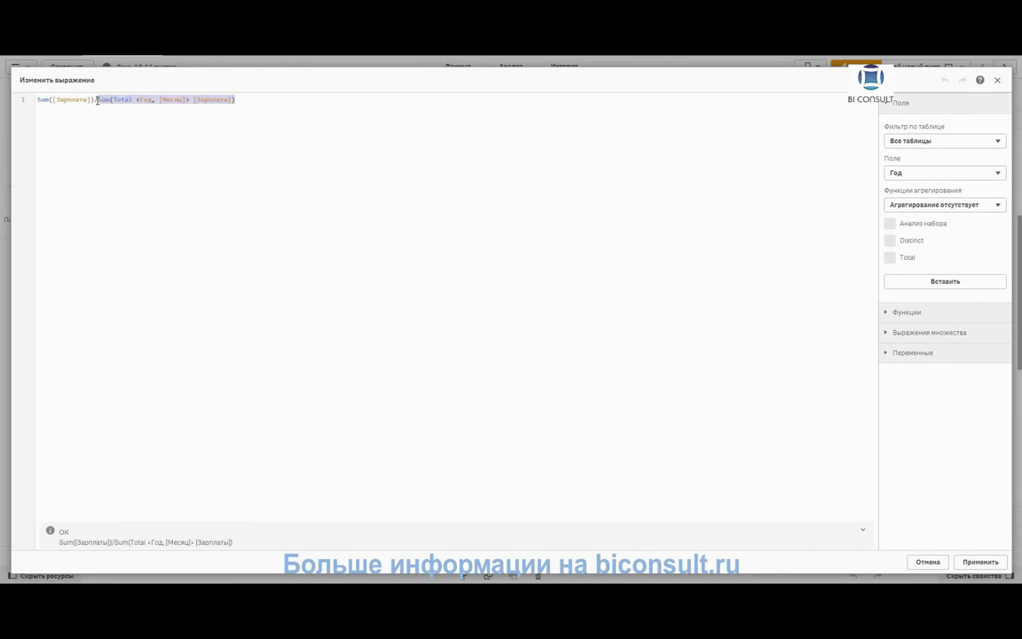
click(183, 95)
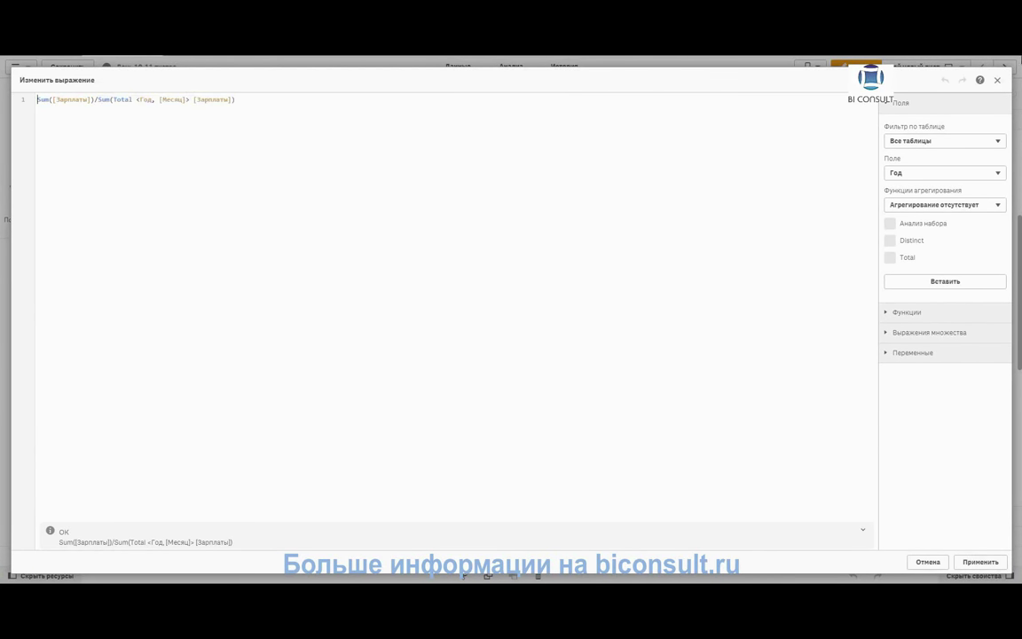
click(997, 80)
- Set the Год Месяц measure's number format to 12.34% and finish editing the sheet
scroll(946, 357, down, 6)
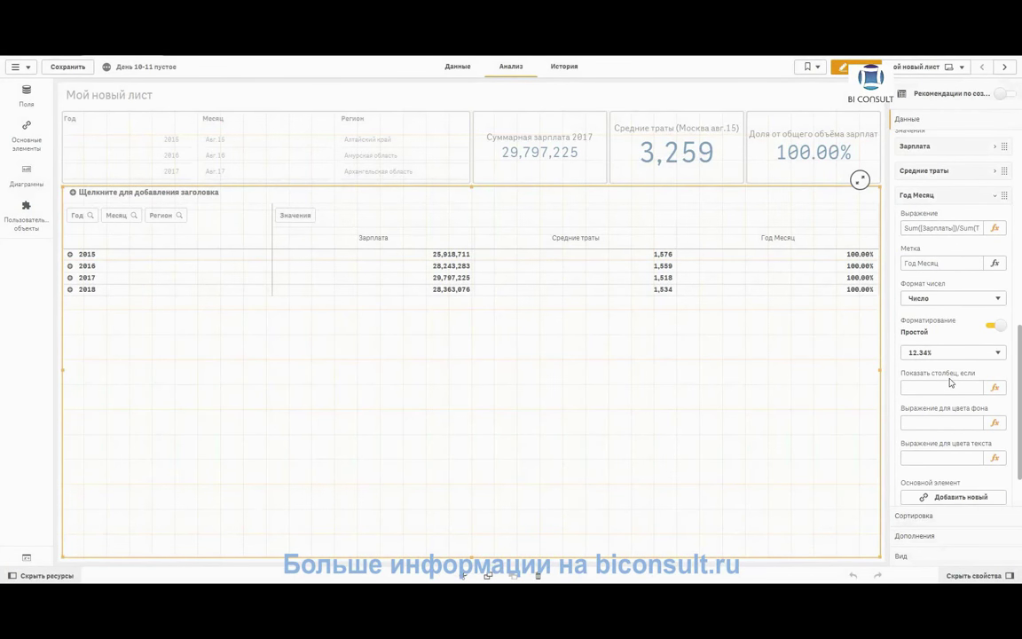
click(948, 353)
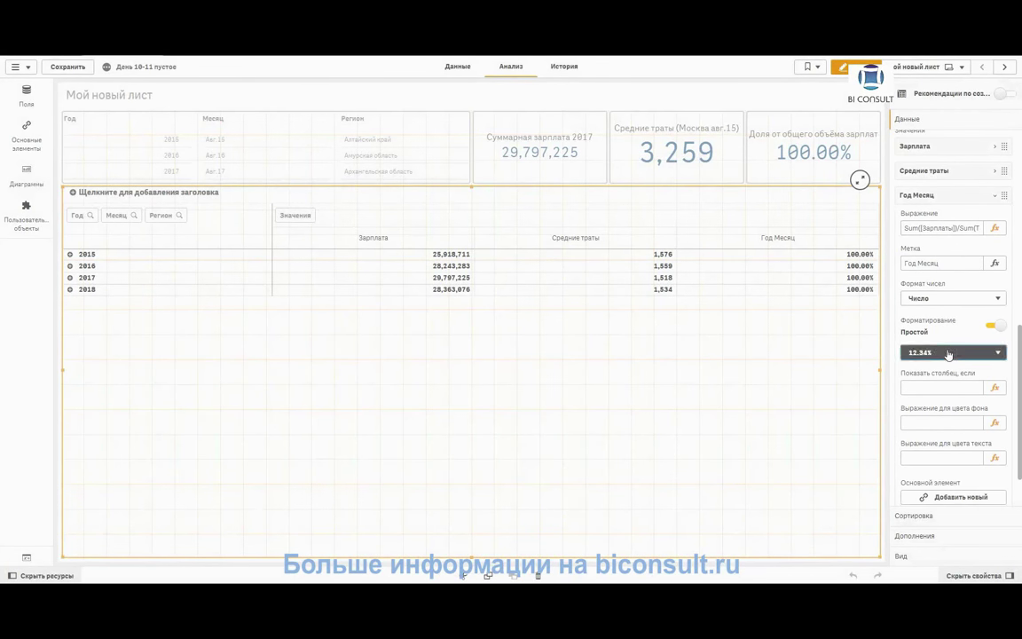
click(947, 353)
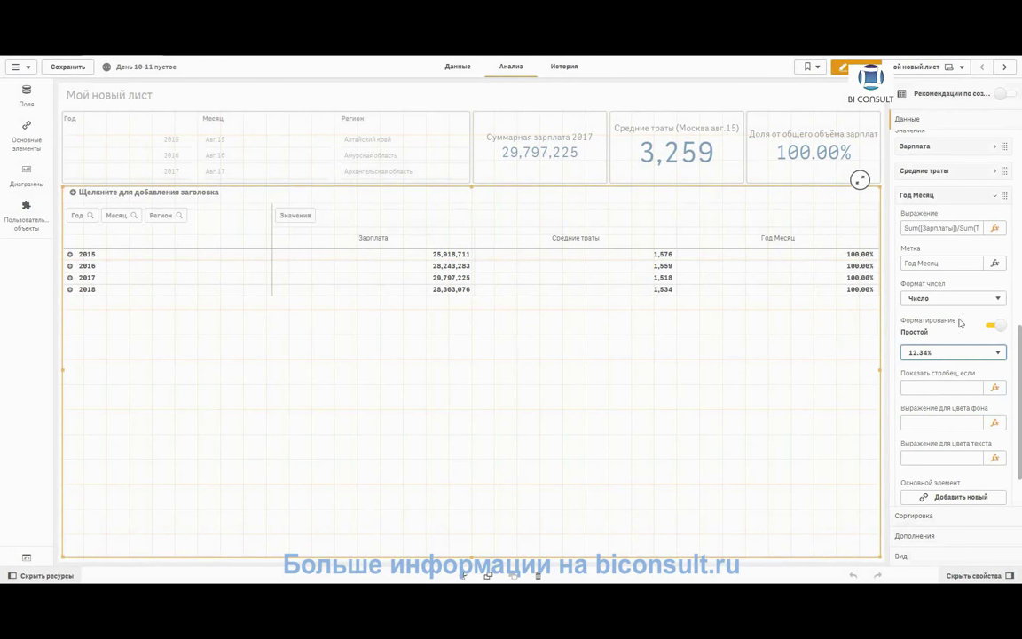
click(950, 353)
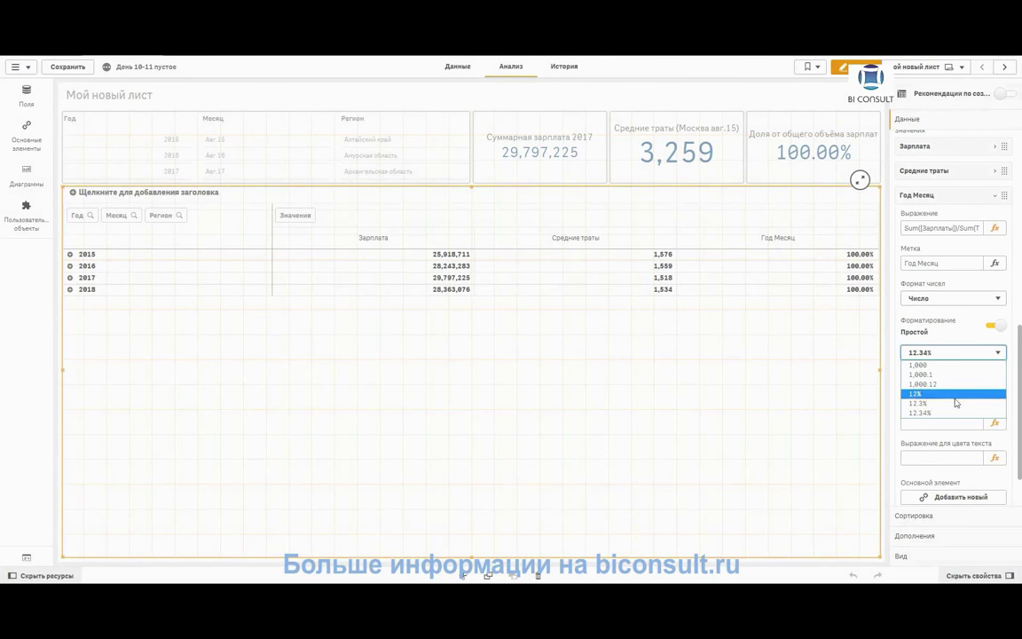
click(948, 413)
scroll(950, 391, down, 1)
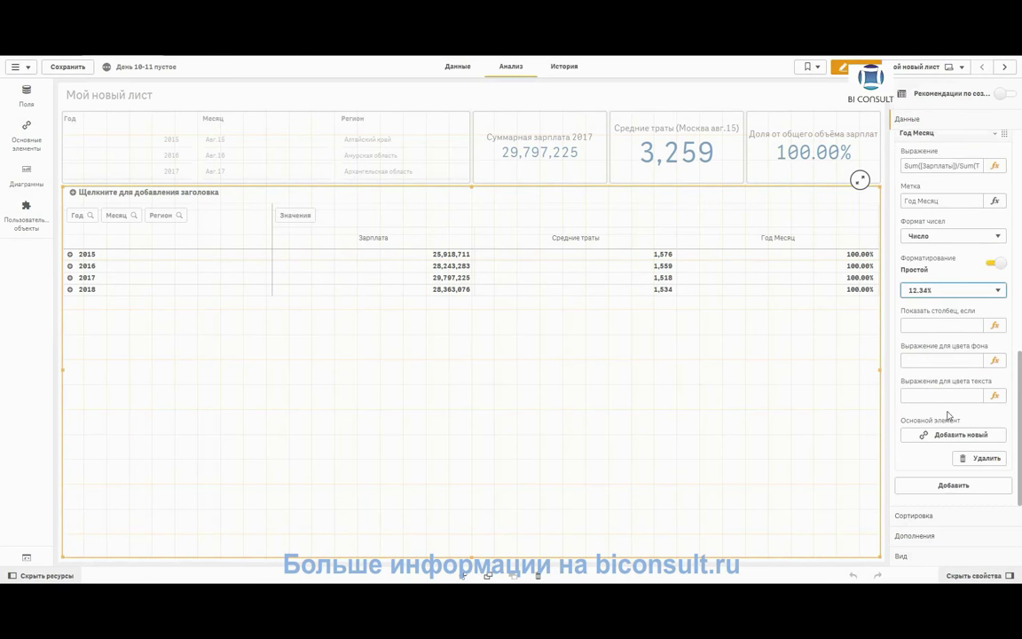
scroll(950, 395, up, 3)
click(841, 67)
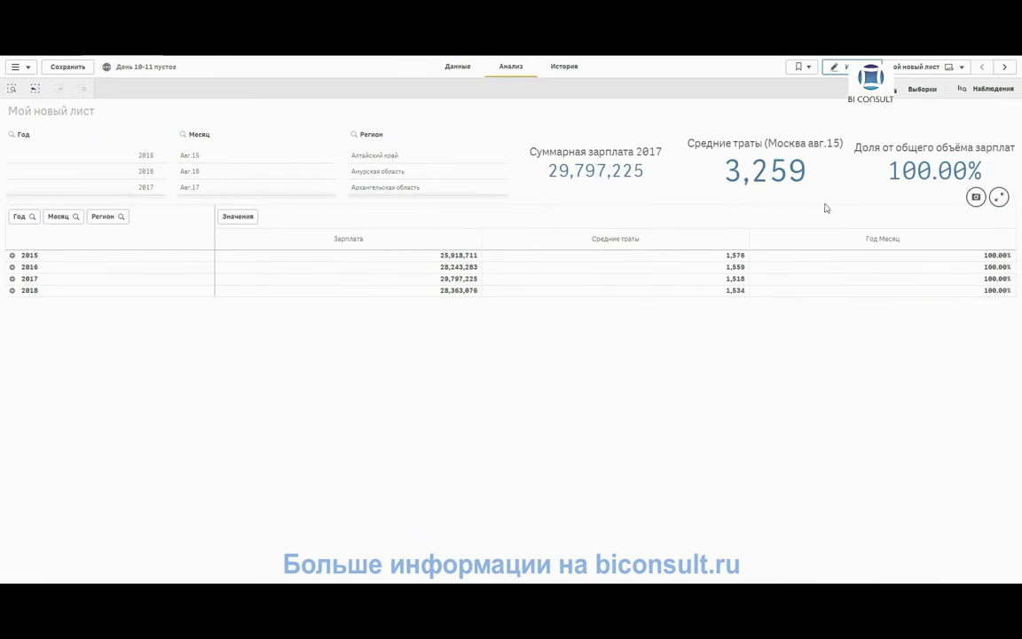
- Narrow the filter pane to about two thirds of its width in sheet editing and place a new KPI in the freed space
click(837, 67)
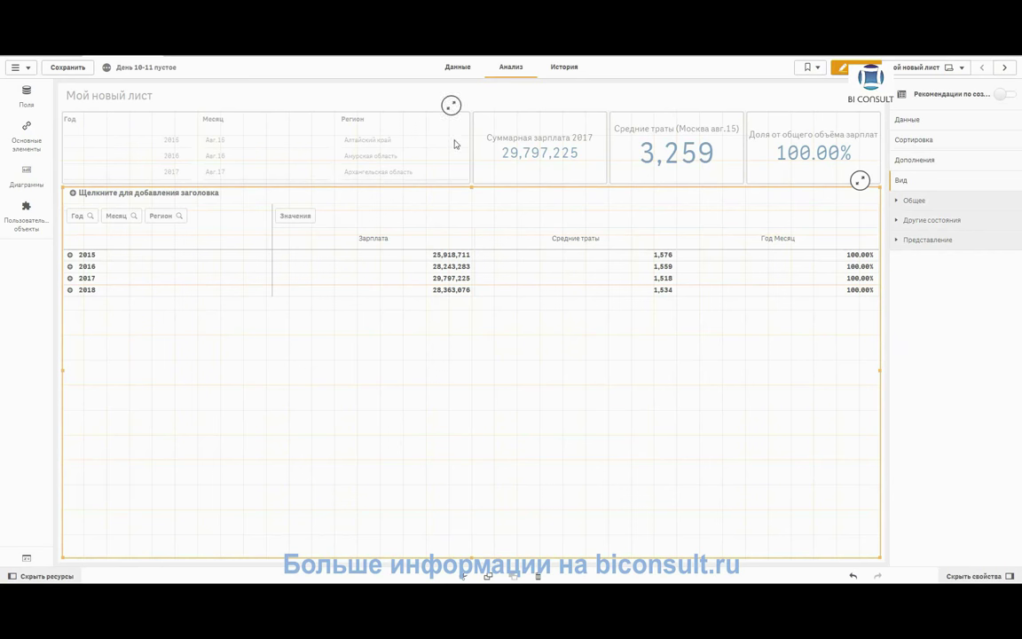
click(415, 140)
drag(469, 145, 332, 145)
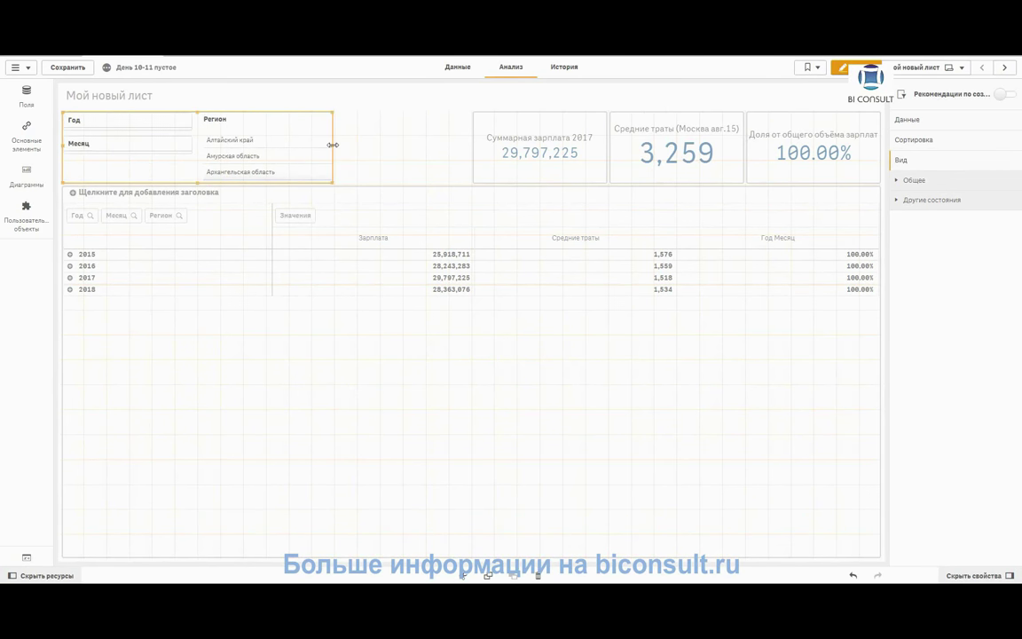
click(27, 177)
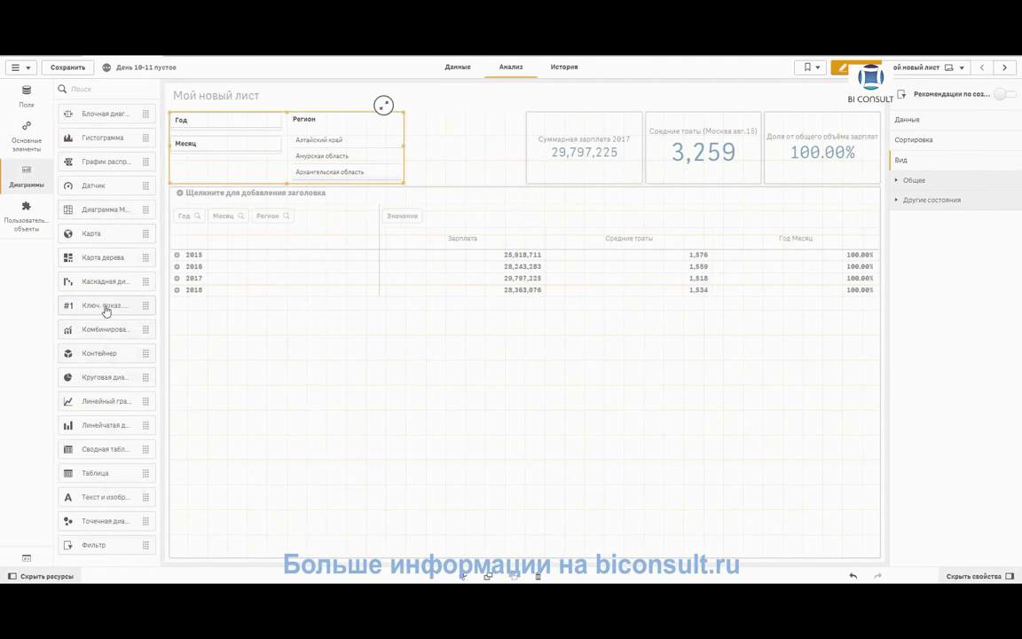
drag(105, 305, 459, 163)
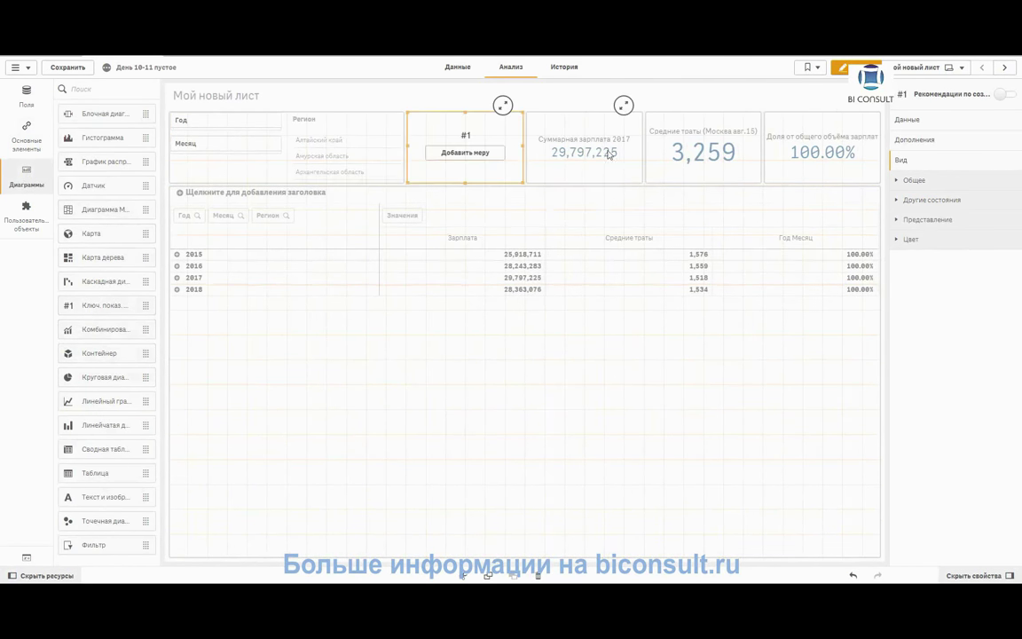
- Open the expression editor for the new KPI's measure and start the expression with the Aggr function
click(453, 153)
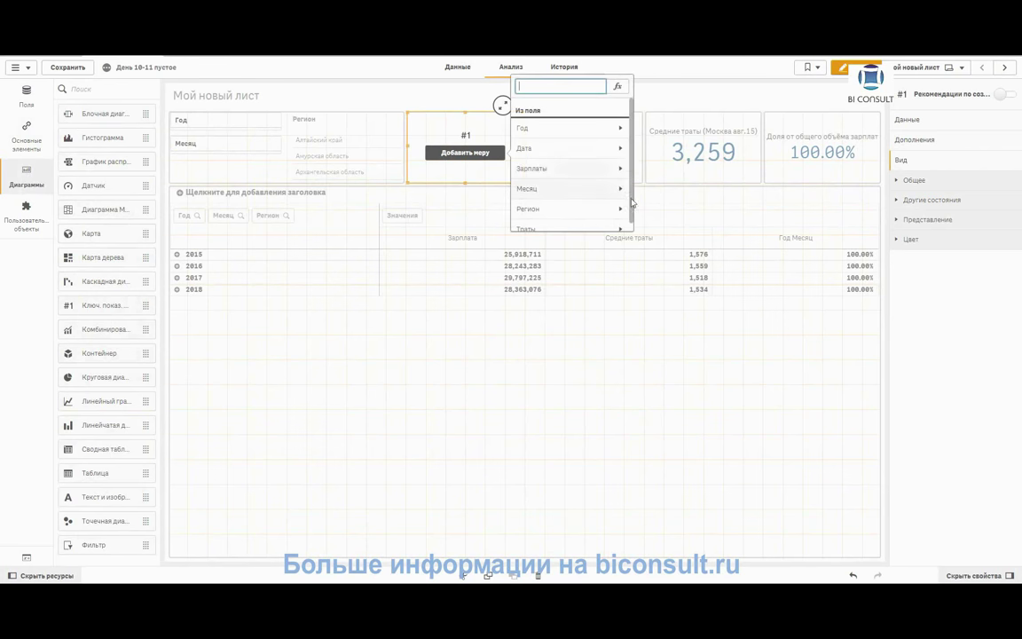
click(617, 88)
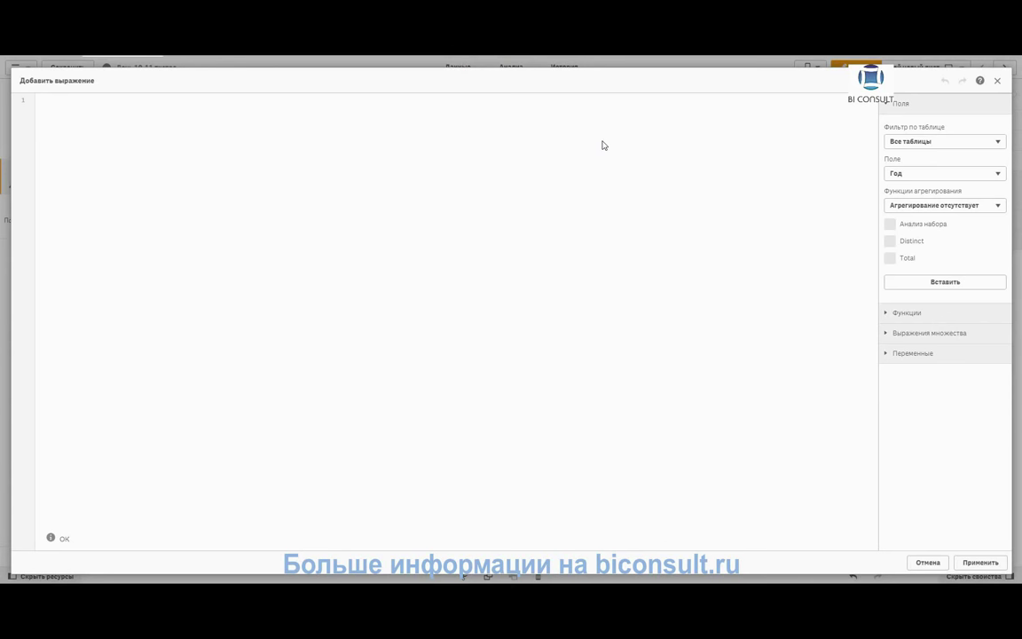
text(=)
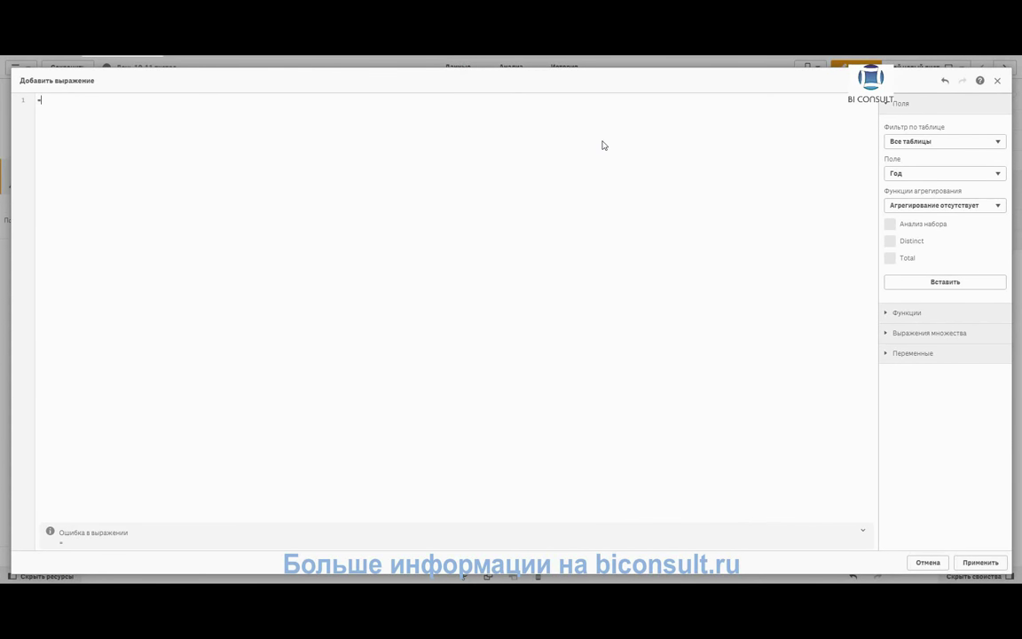
text(фппк()
key(ctrl+a)
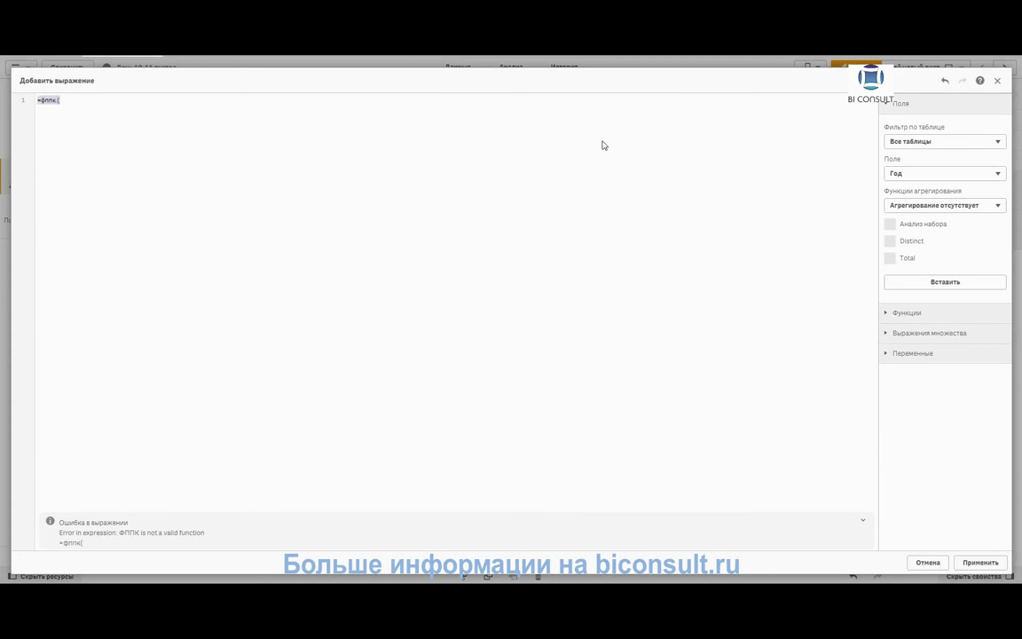
text(=aggr)
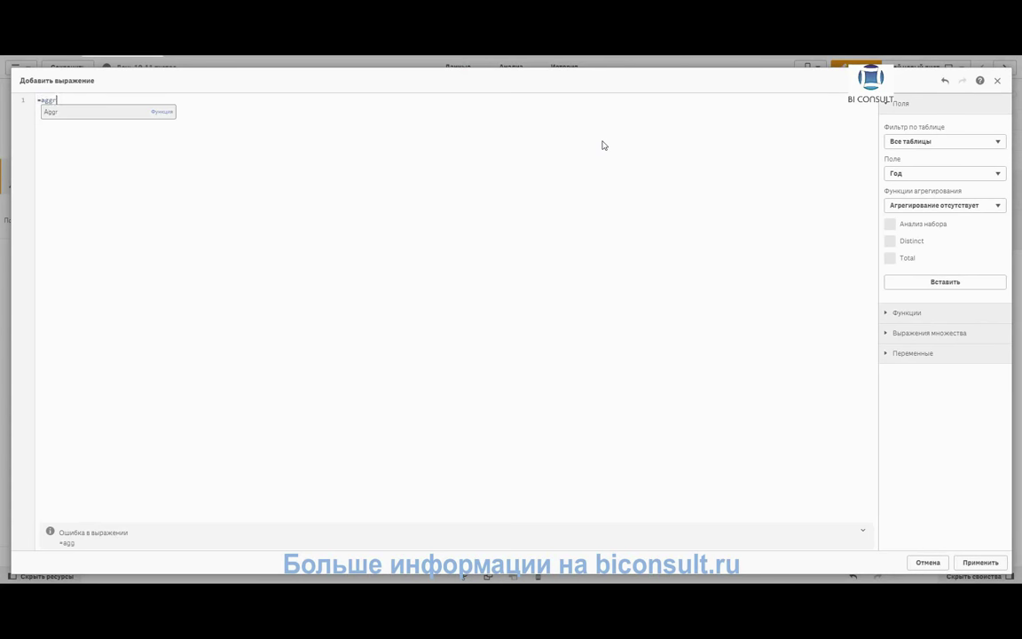
key(Return)
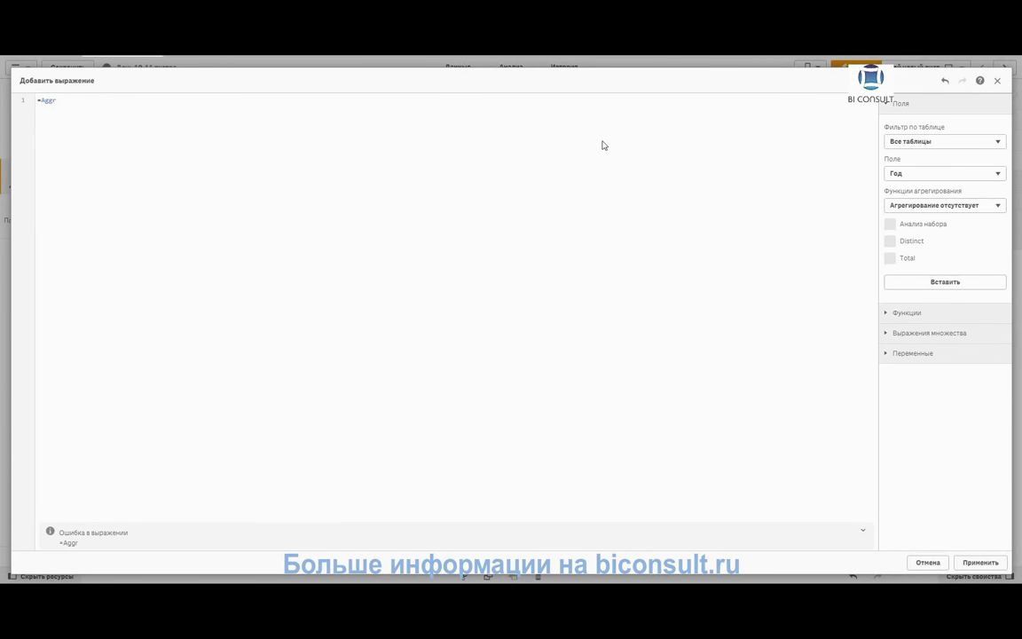
- Complete the Aggr function with sum(Траты) as its expression and Год as its dimension
text((s)
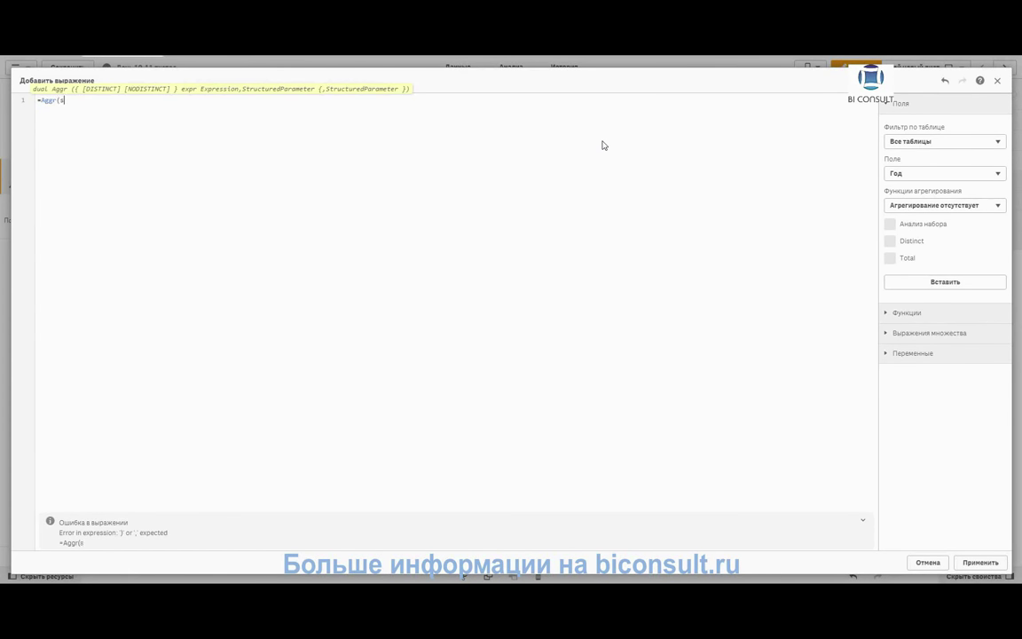
text(um)
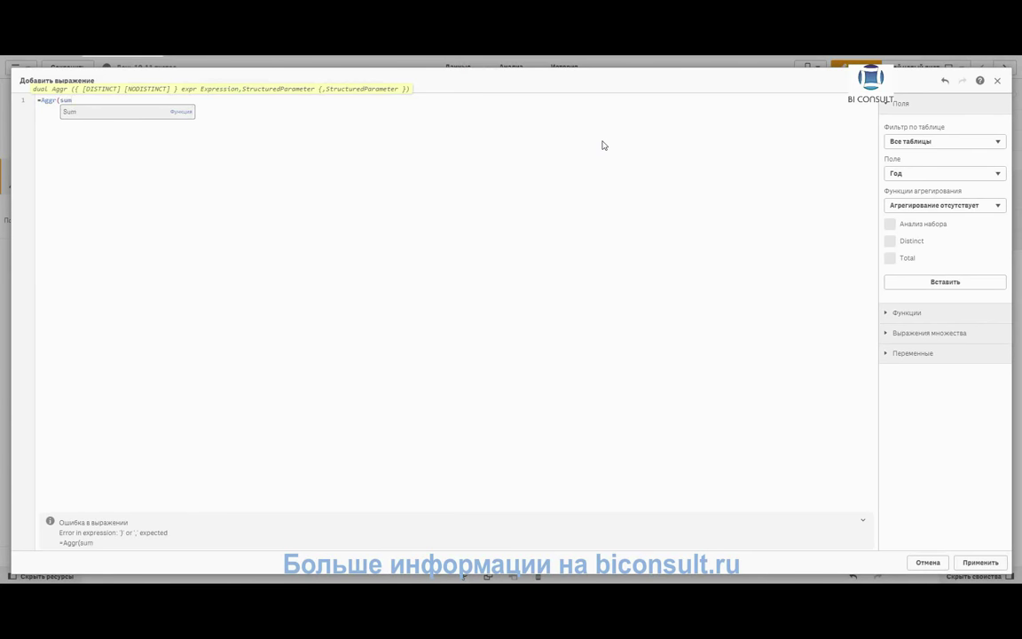
text((N)
key(BackSpace)
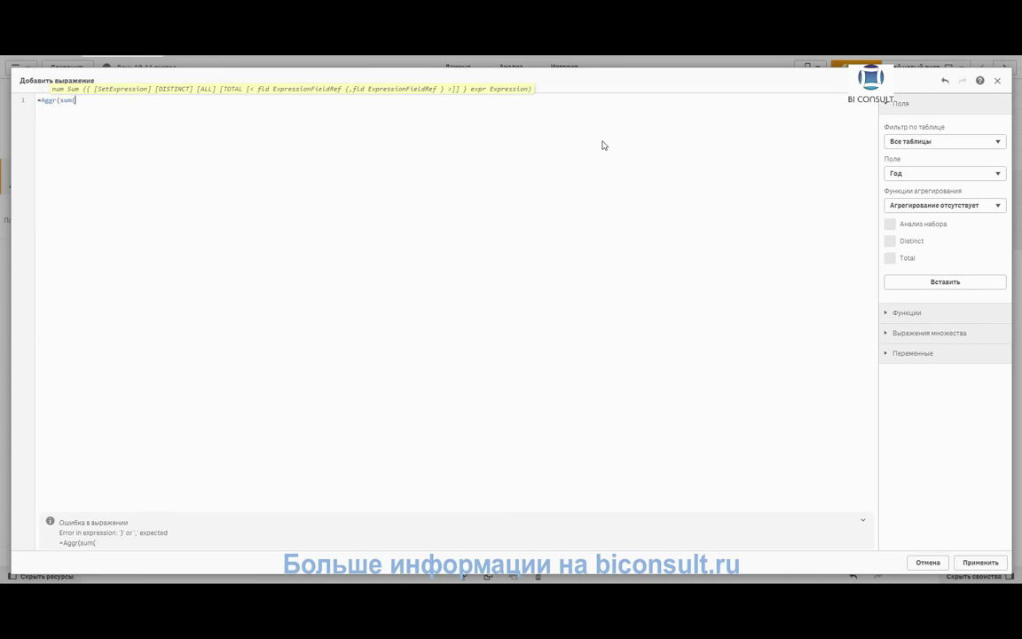
text(Траты)
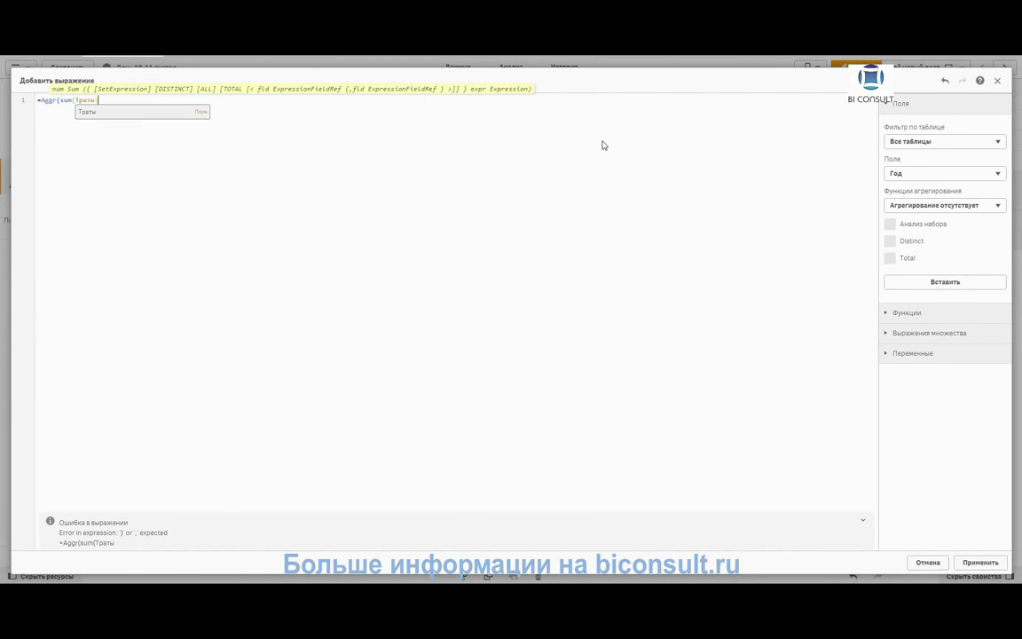
text(),)
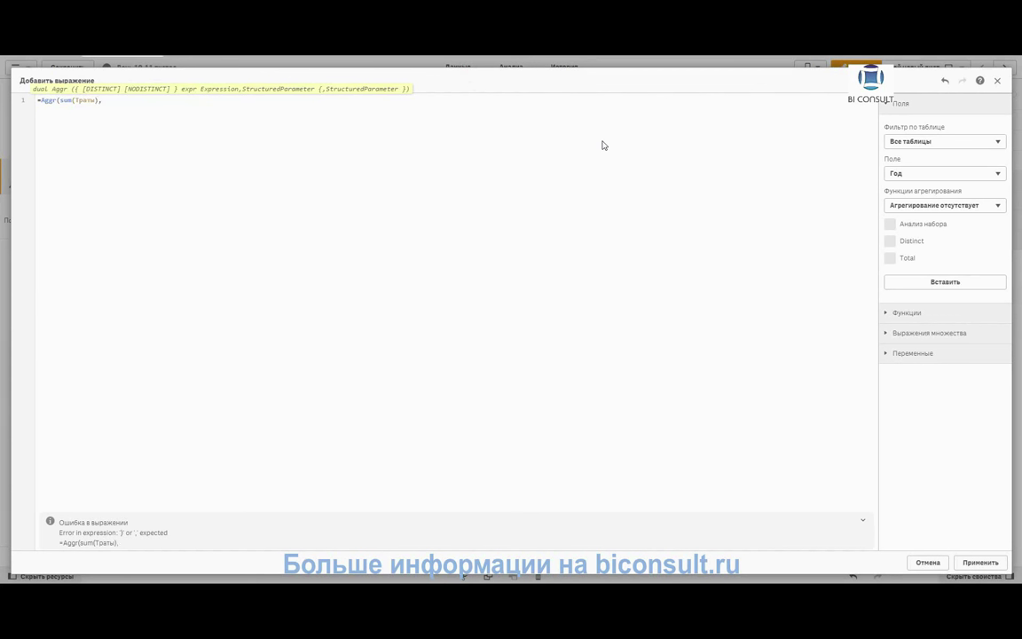
text(Год))
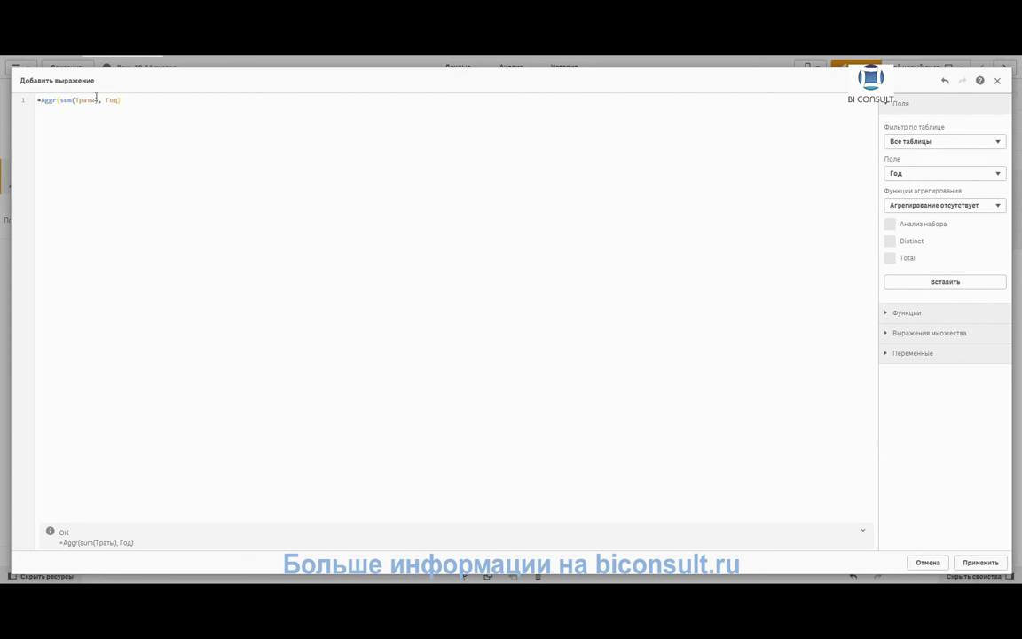
- Examine the inner sum(Траты), the Aggr function and its Год dimension in the expression
drag(96, 100, 59, 102)
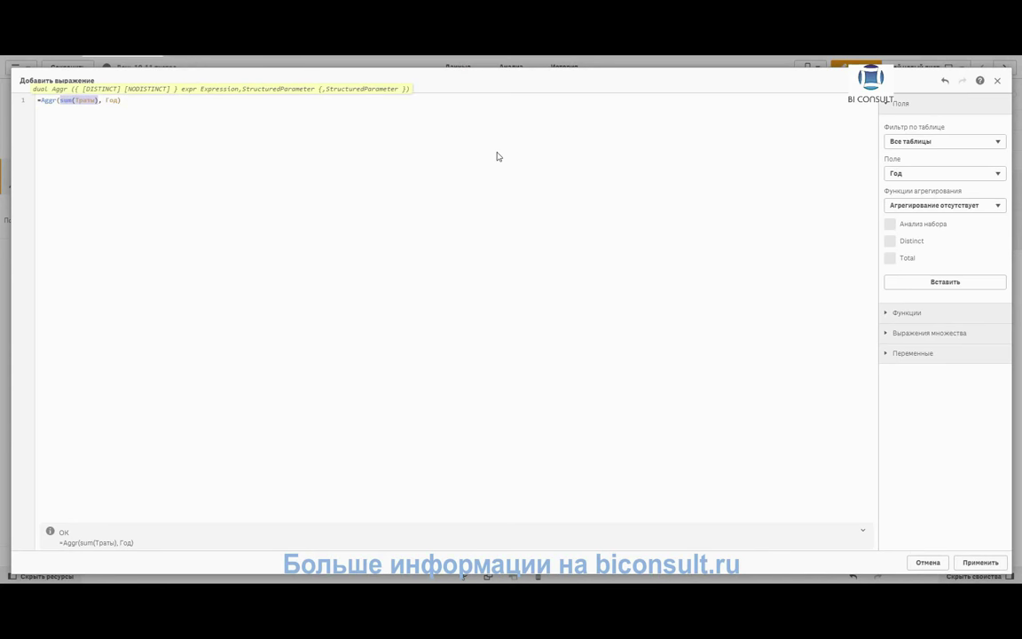
click(46, 101)
click(110, 103)
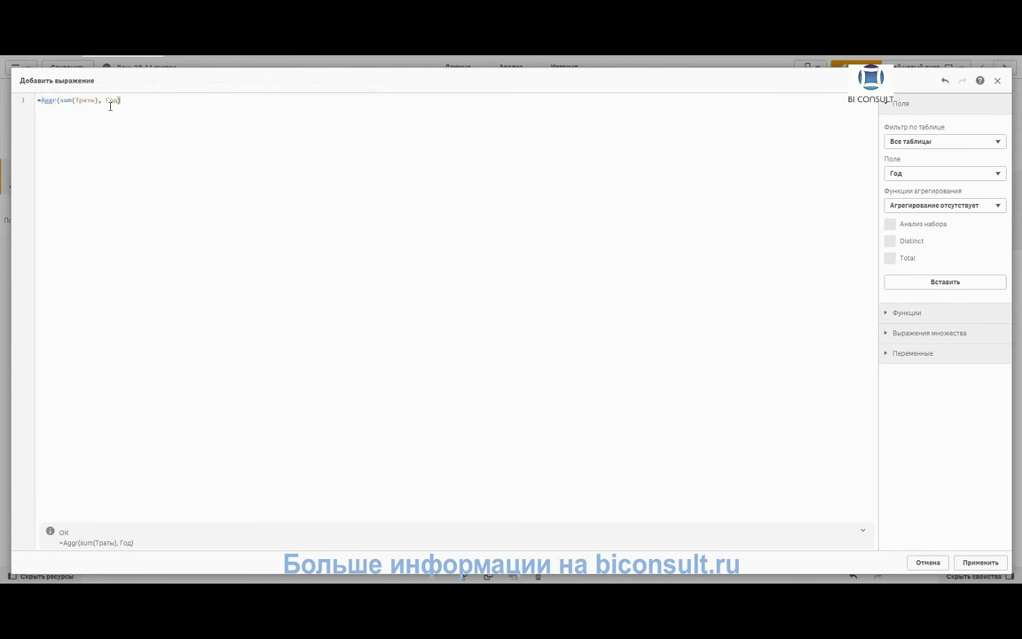
double_click(110, 103)
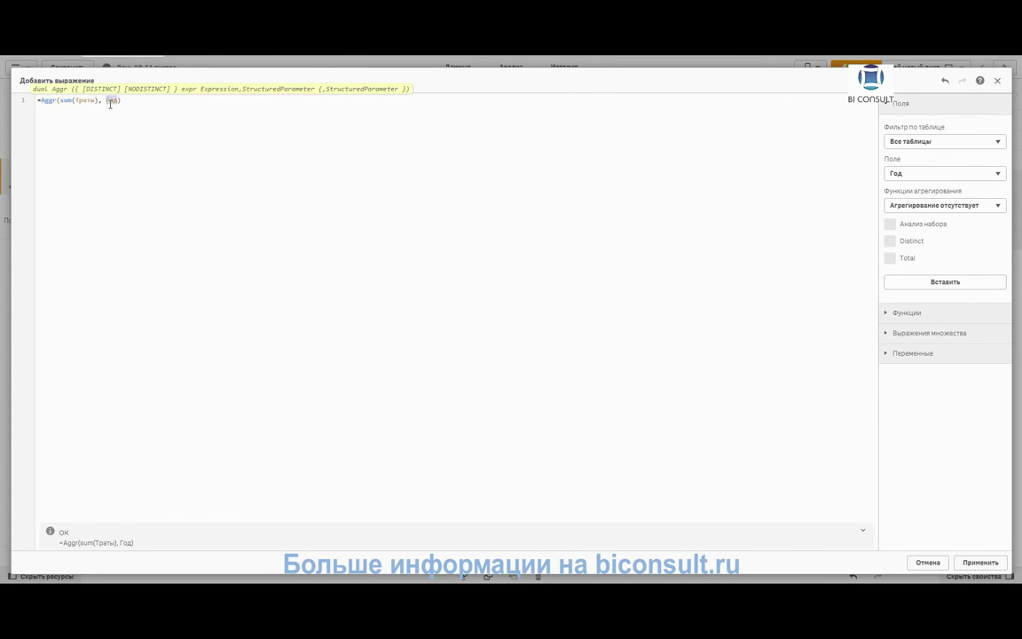
click(151, 101)
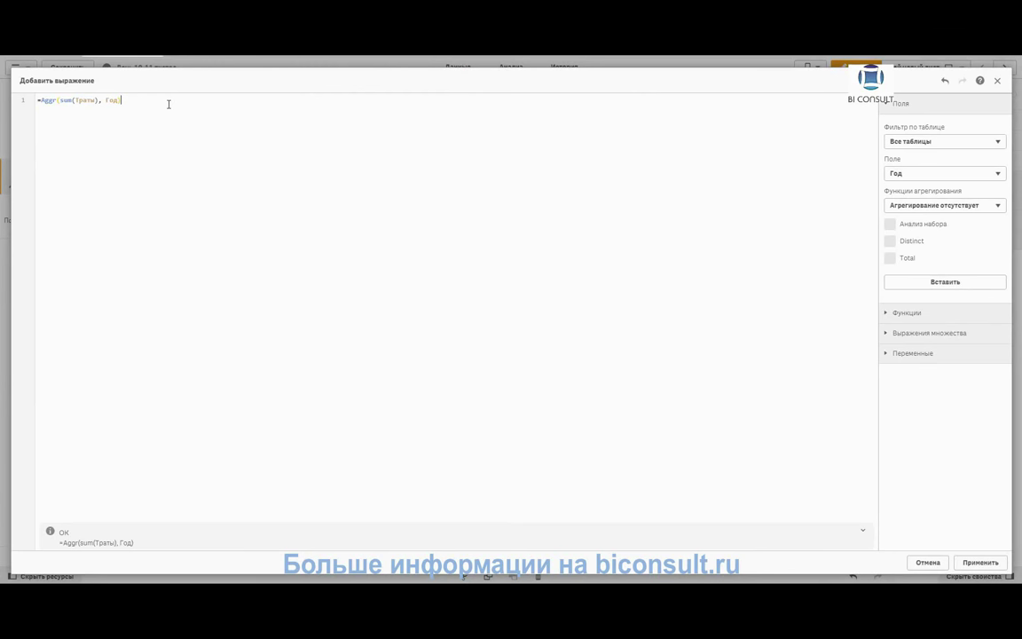
click(83, 105)
- Wrap the whole Aggr expression in Max() and apply =Max(Aggr(sum(Траты), Год)) to the KPI
key(End)
key(End)
text())
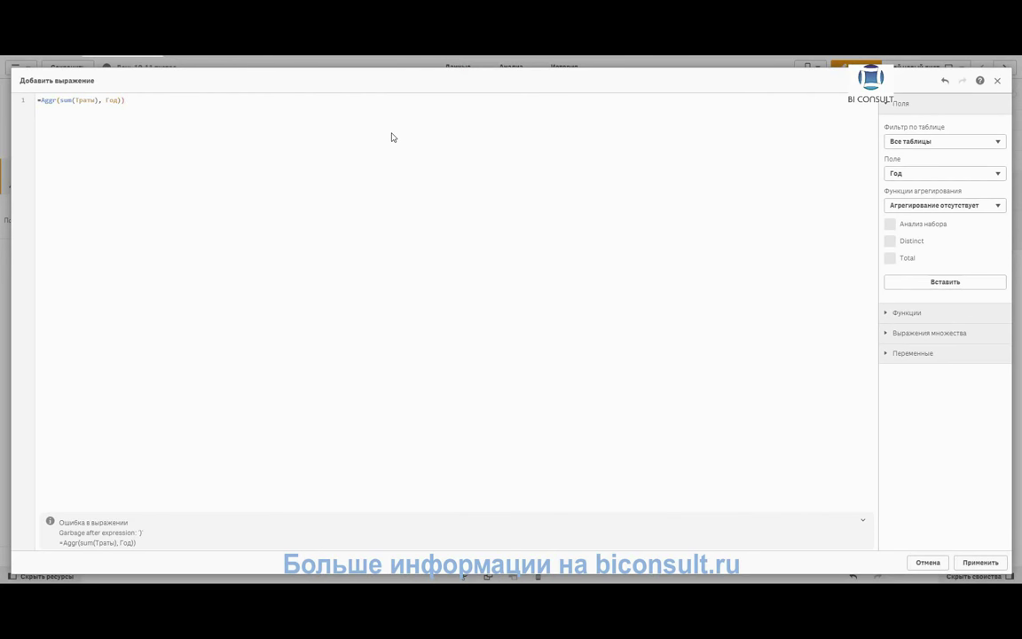
text(()
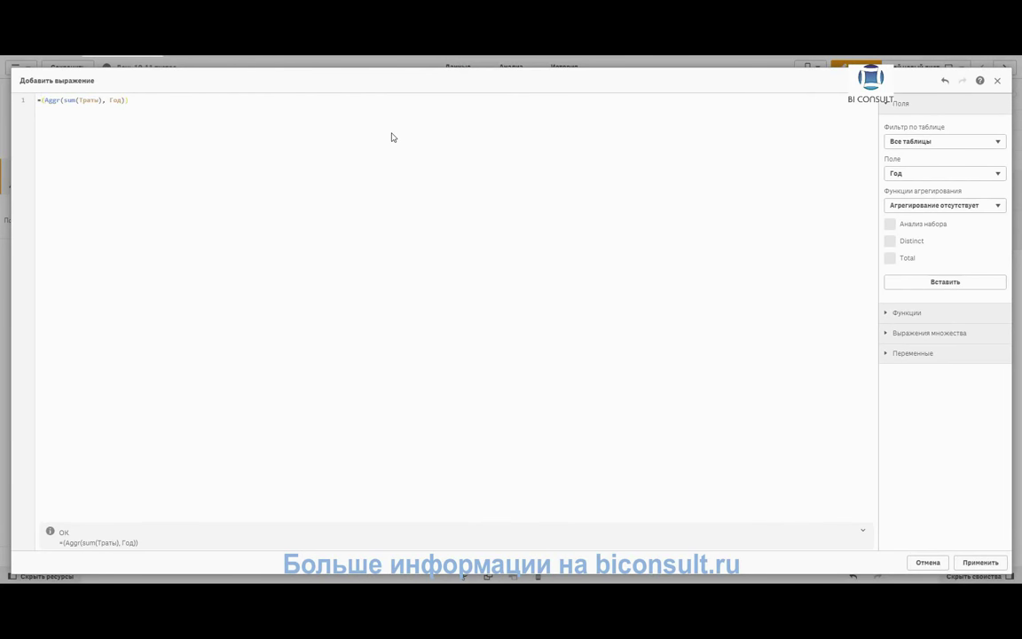
text(Mac)
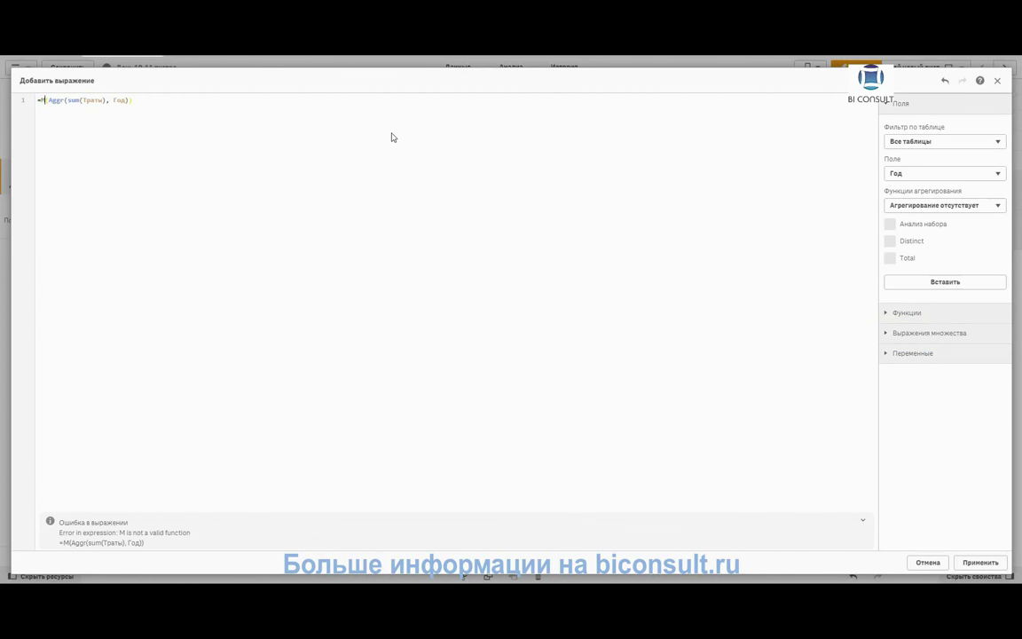
key(BackSpace)
text(x)
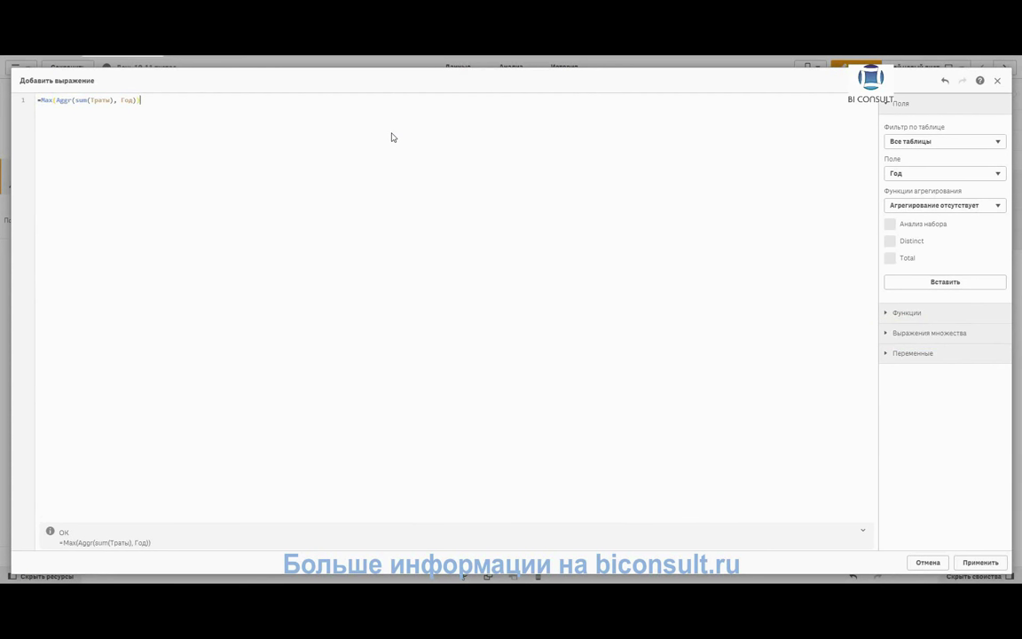
click(993, 569)
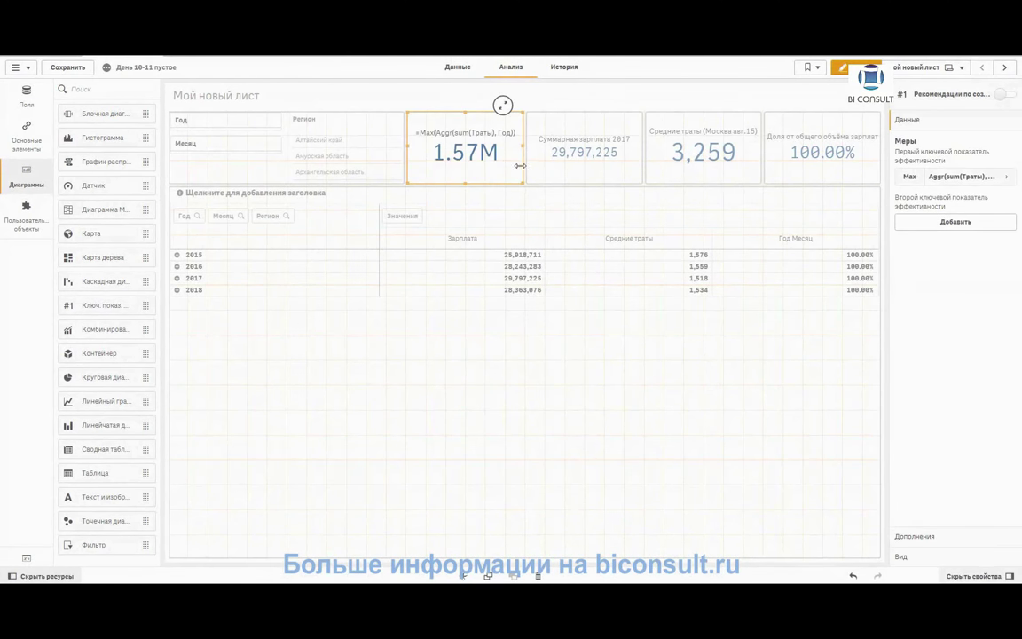
- Label the new KPI's measure Максимальные траты
click(960, 177)
click(953, 238)
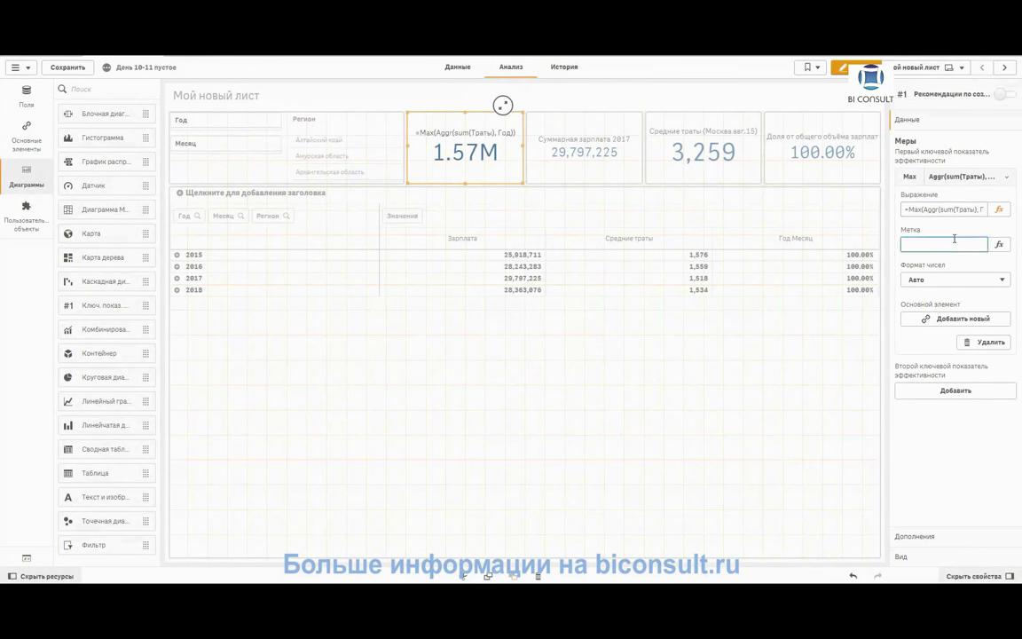
key(super+space)
text(Мах)
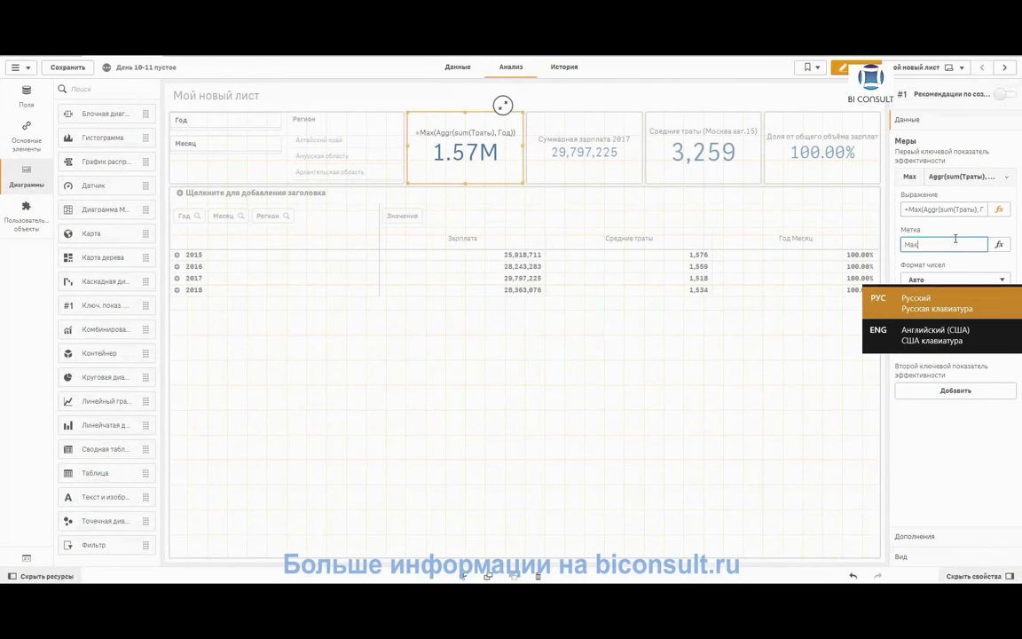
text(симальные траты)
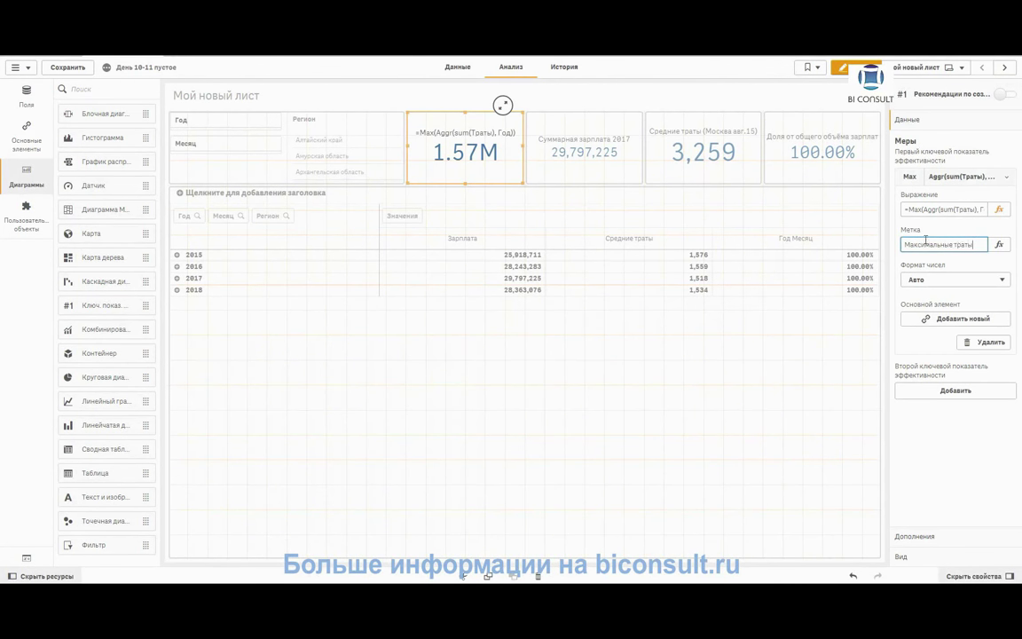
- Set the Максимальные траты measure's number format to Число with the 1,000 pattern and finish editing the sheet
click(933, 280)
click(936, 302)
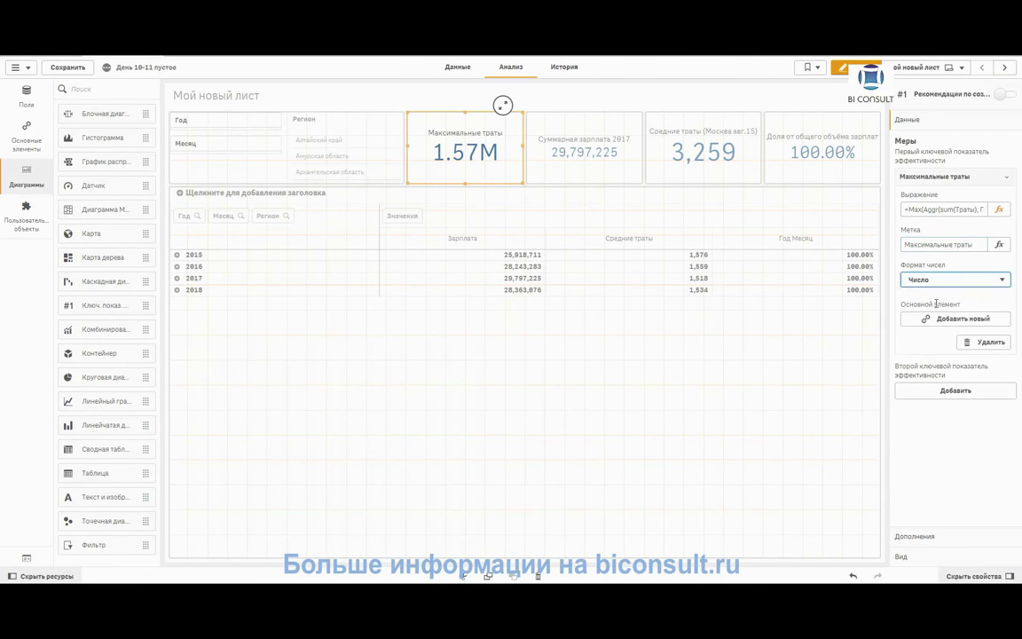
click(958, 334)
click(966, 347)
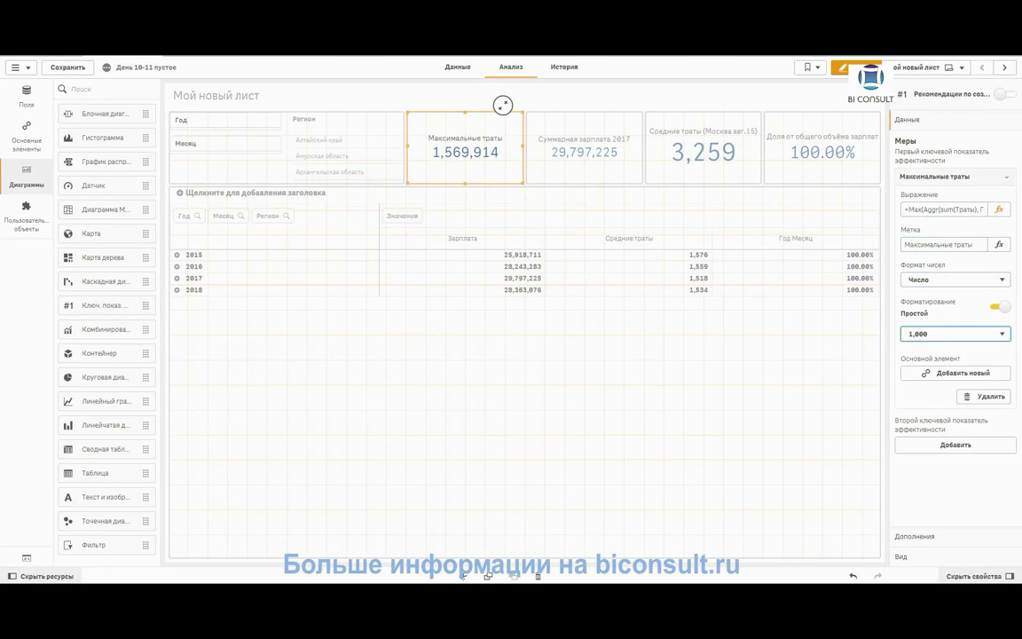
click(843, 67)
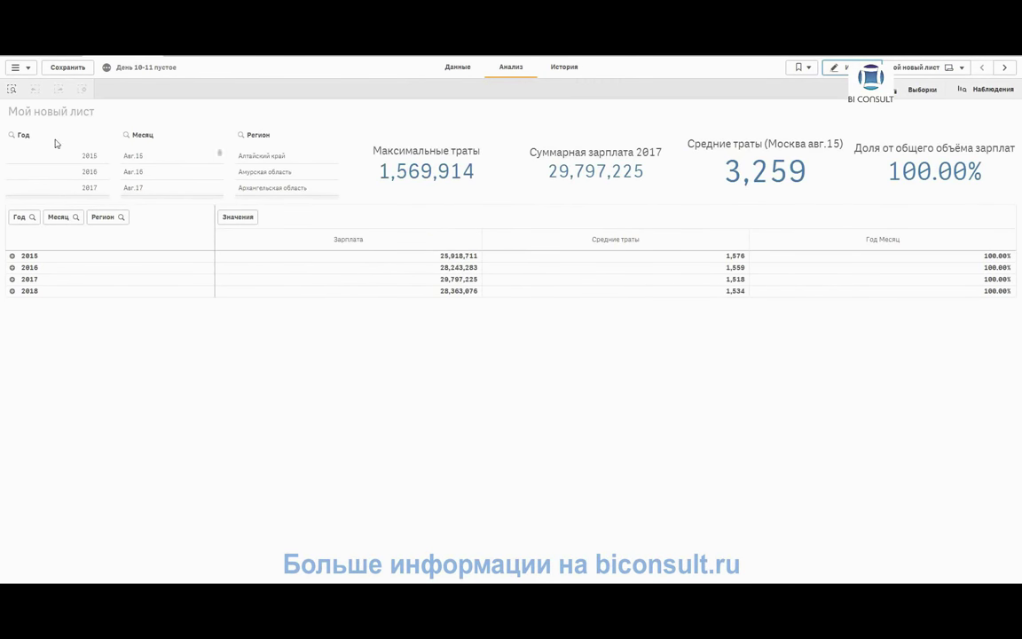
- Select 2015, 2016, 2017 and 2018 in the Год filter while checking the Максимальные траты KPI
click(78, 159)
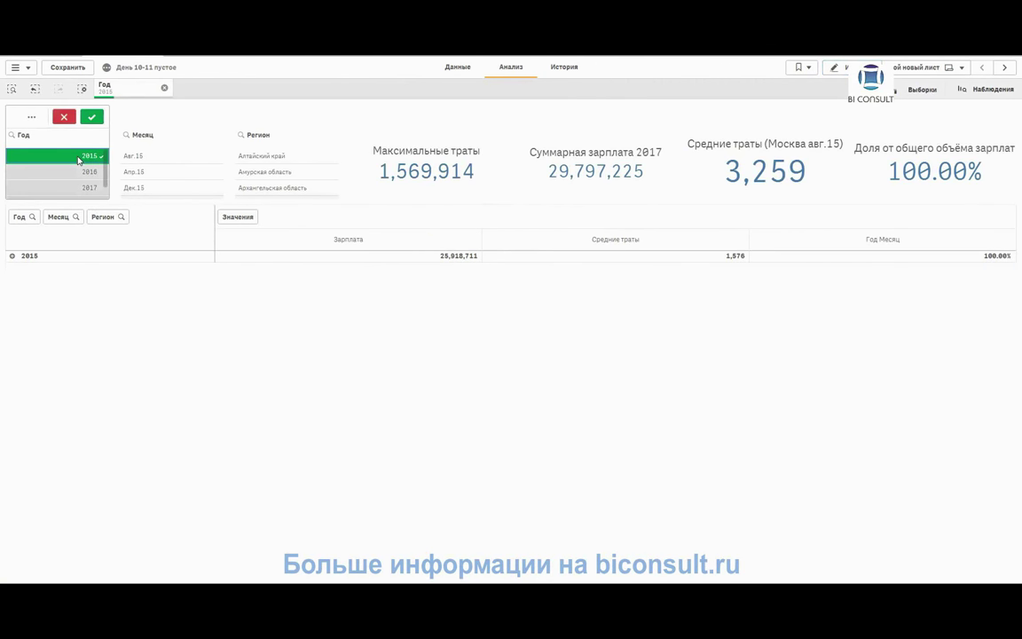
scroll(59, 159, down, 1)
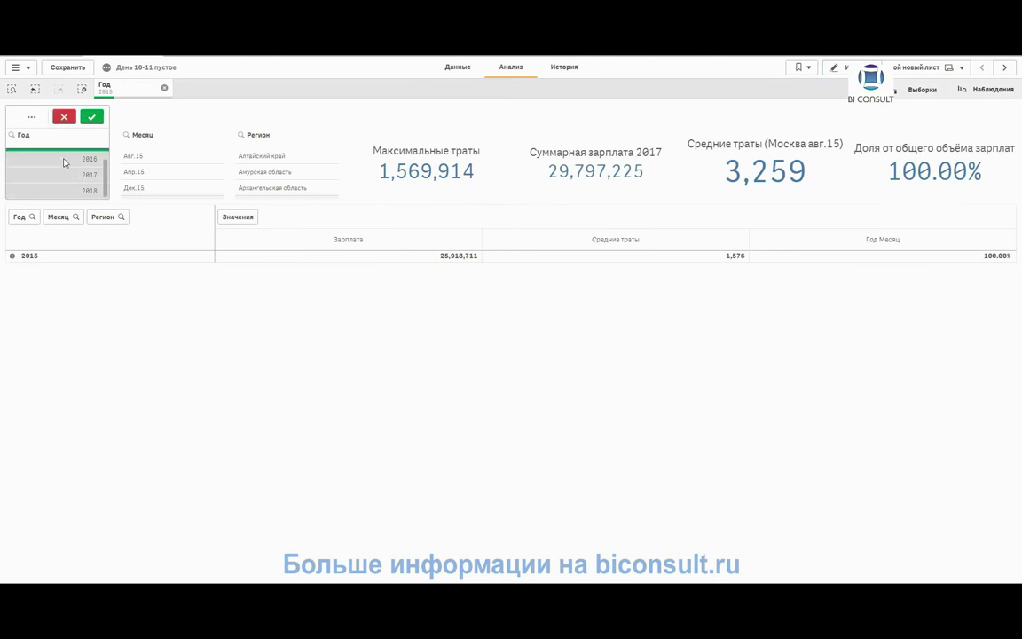
click(63, 161)
click(67, 175)
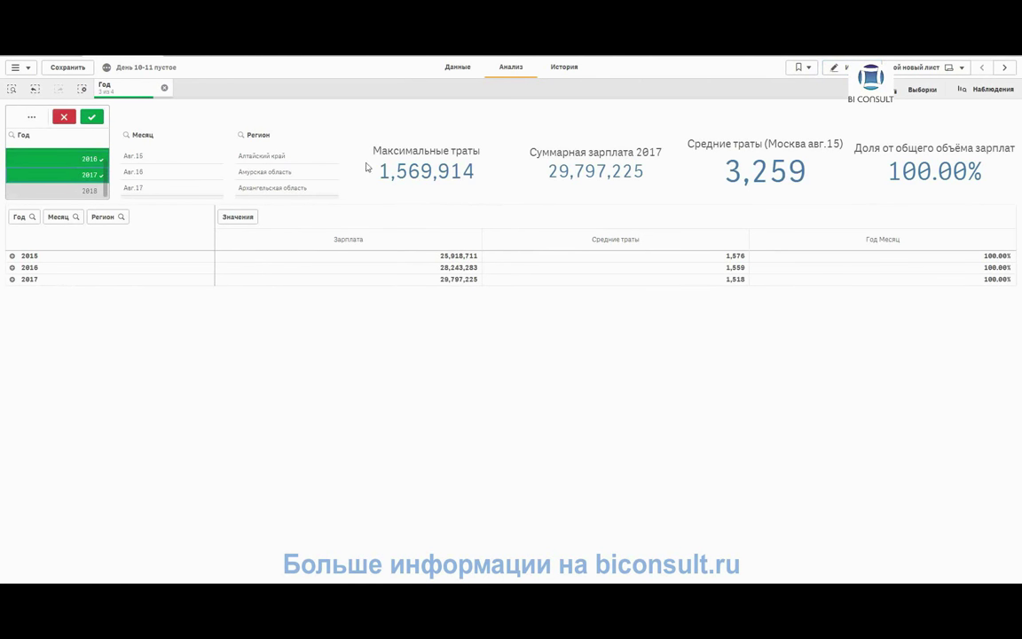
mouse_move(429, 161)
click(39, 192)
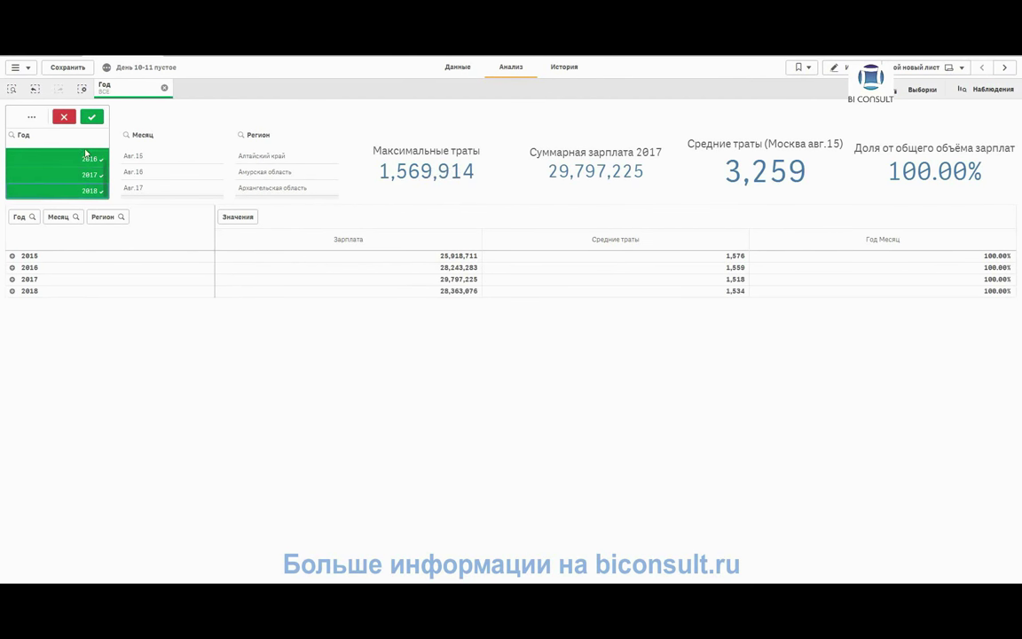
- Deselect 2015 in the Год filter to check its effect on the Максимальные траты KPI, and cancel the whole year selection
scroll(86, 152, up, 1)
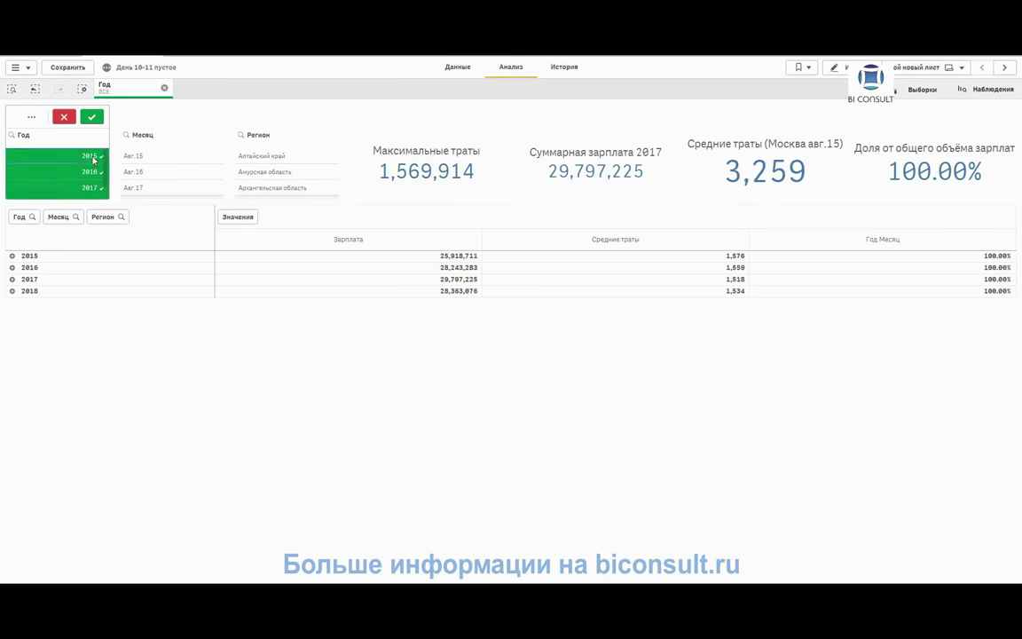
click(93, 160)
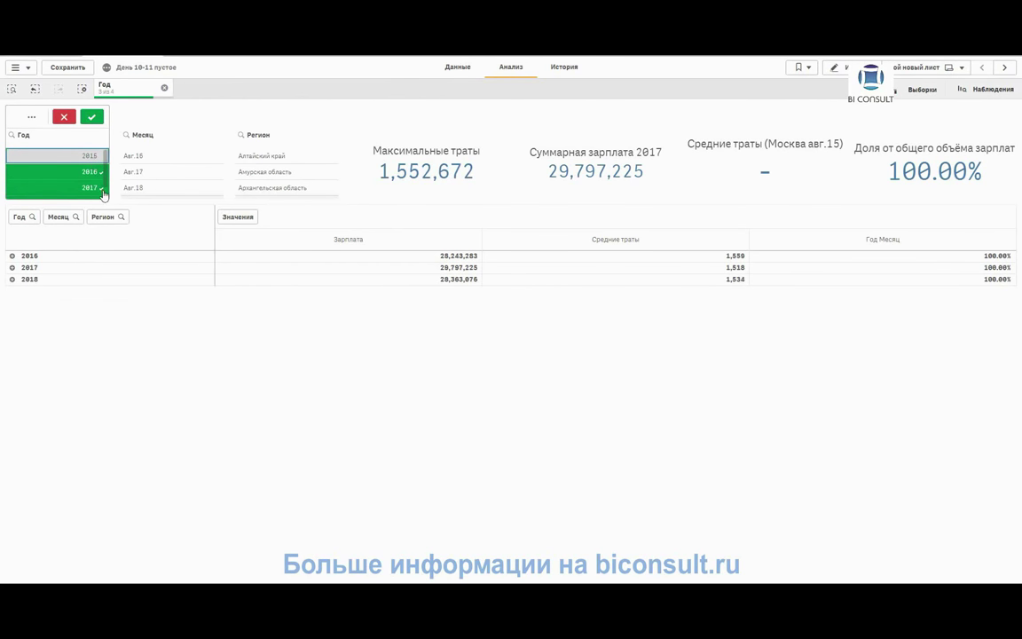
scroll(93, 168, down, 1)
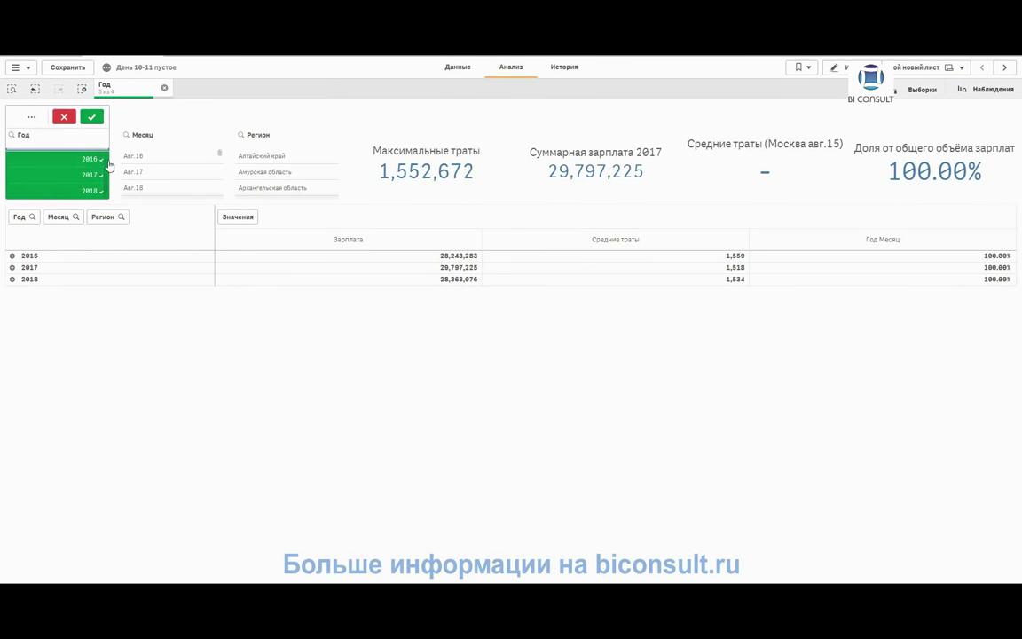
scroll(107, 166, up, 1)
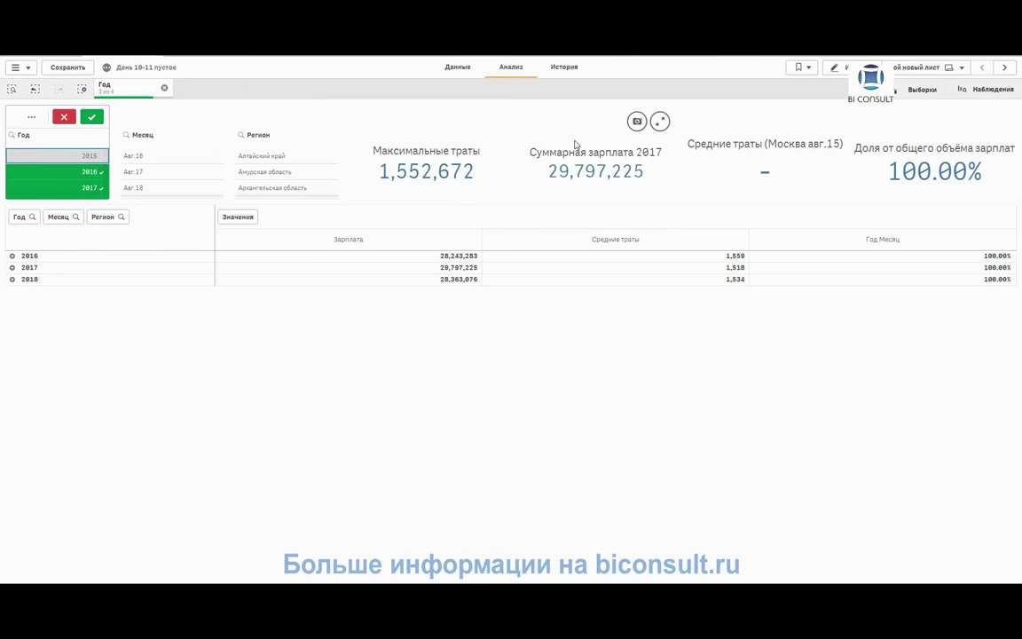
click(64, 116)
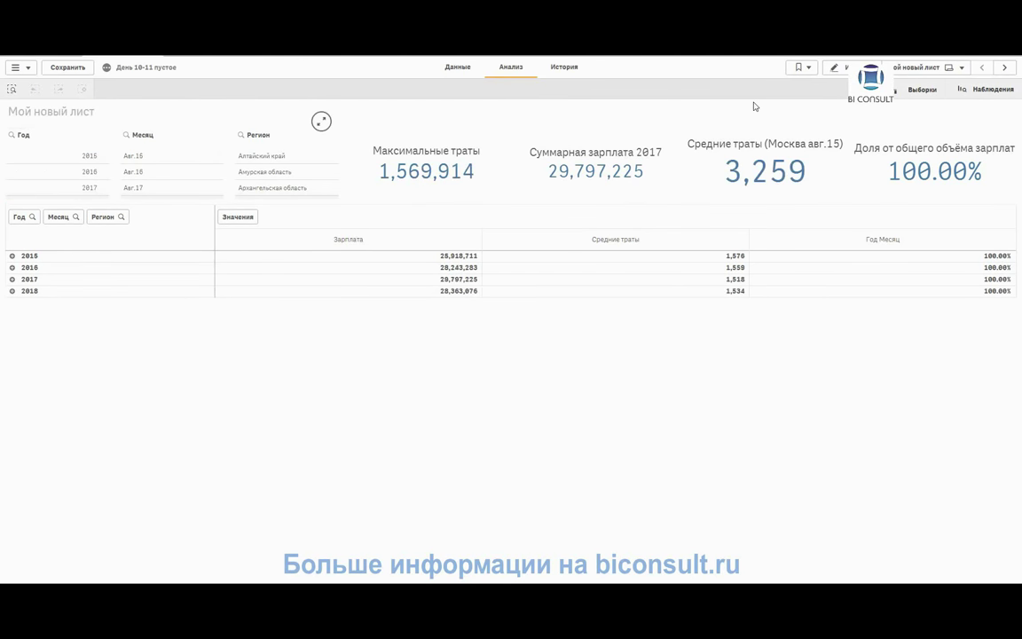